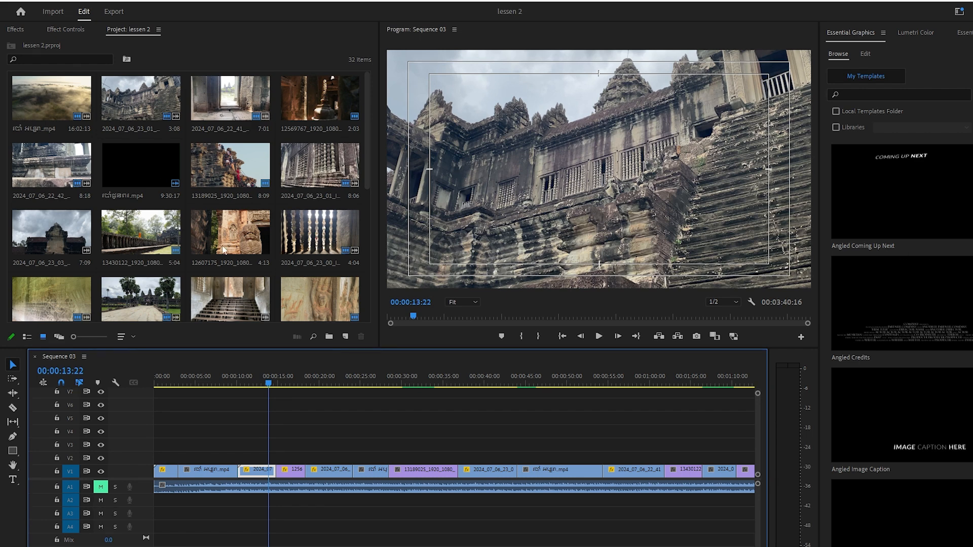
pyautogui.scroll(-5, 204, 238)
pyautogui.scroll(5, 211, 253)
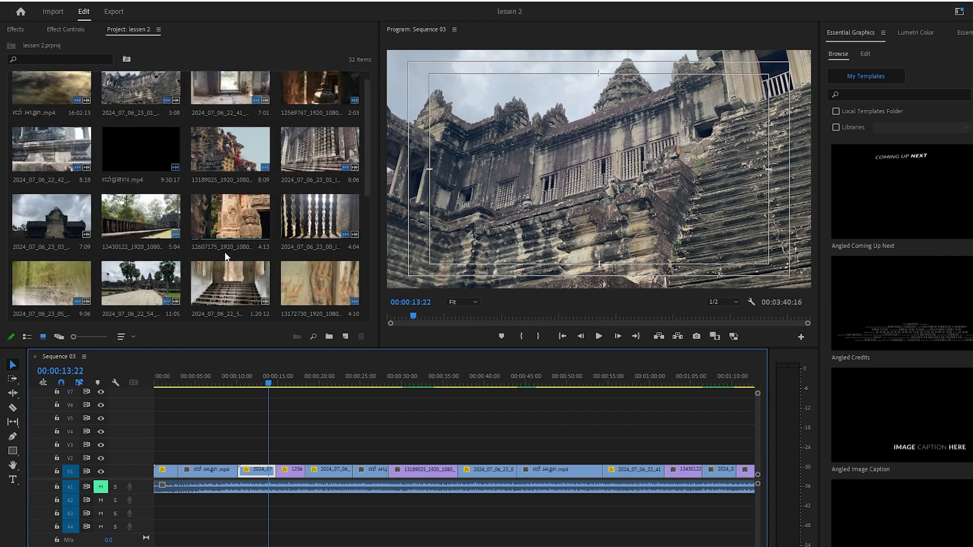
pyautogui.scroll(1, 241, 260)
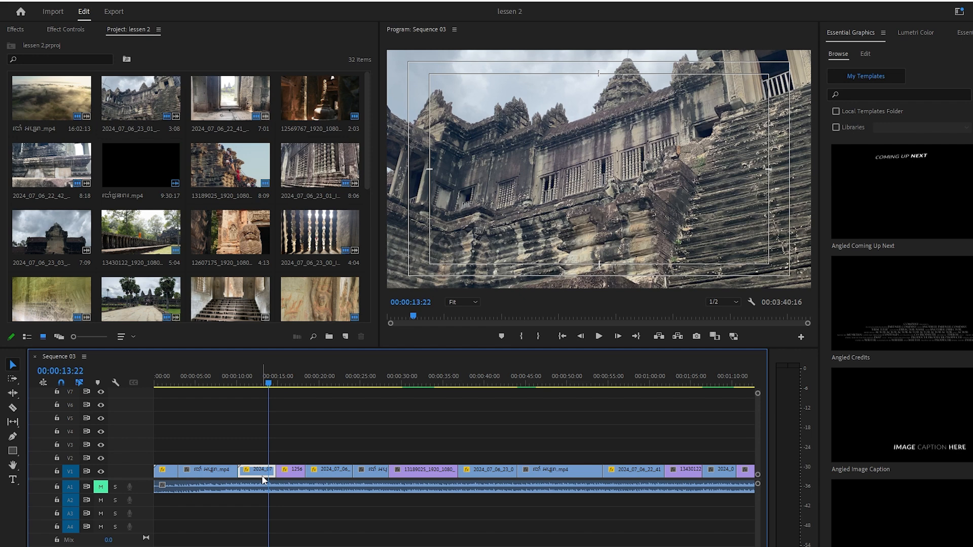
# Apply the Cross Zoom video transition to the cut between the 2024_07_06_23_01_IMG_4434 and 12569767_1920_1080 clips on V1
pyautogui.click(9, 29)
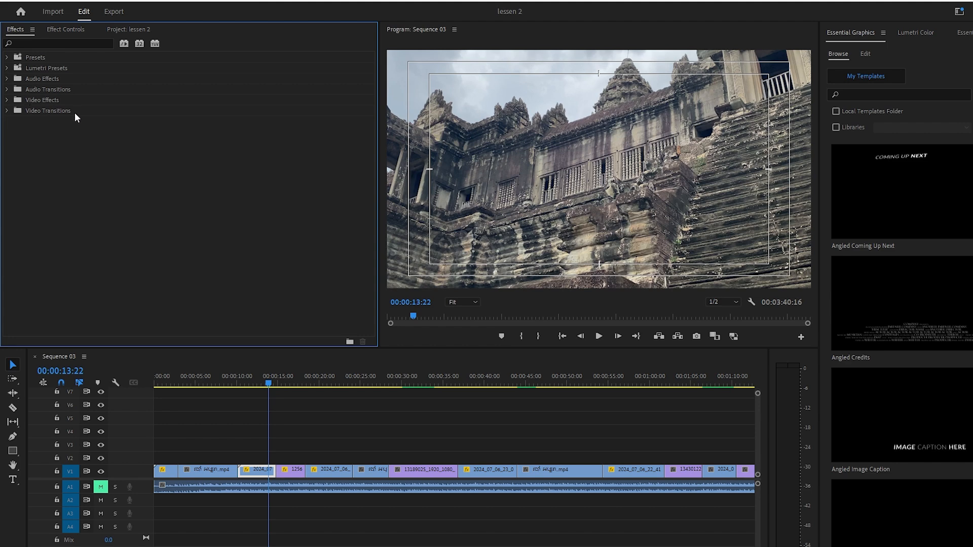
pyautogui.click(6, 111)
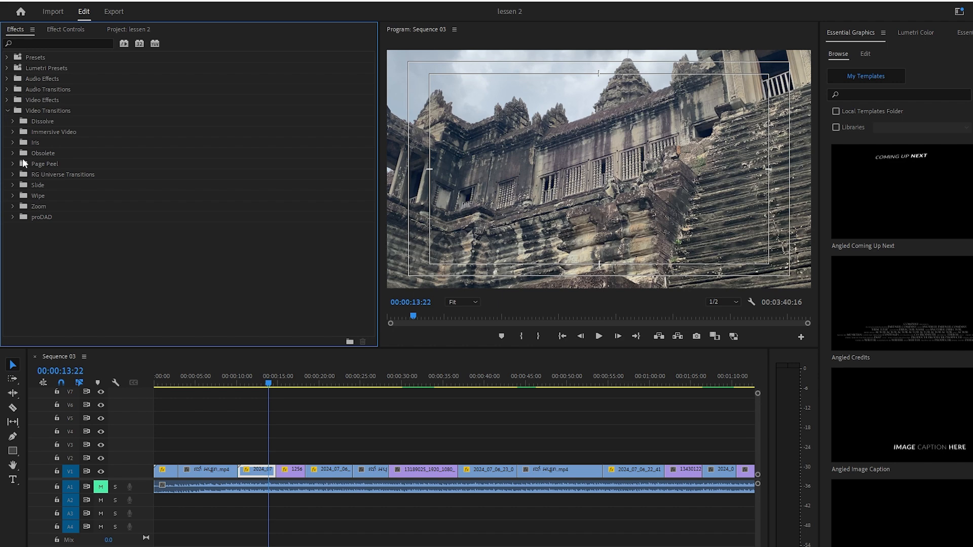
pyautogui.click(12, 206)
pyautogui.click(59, 216)
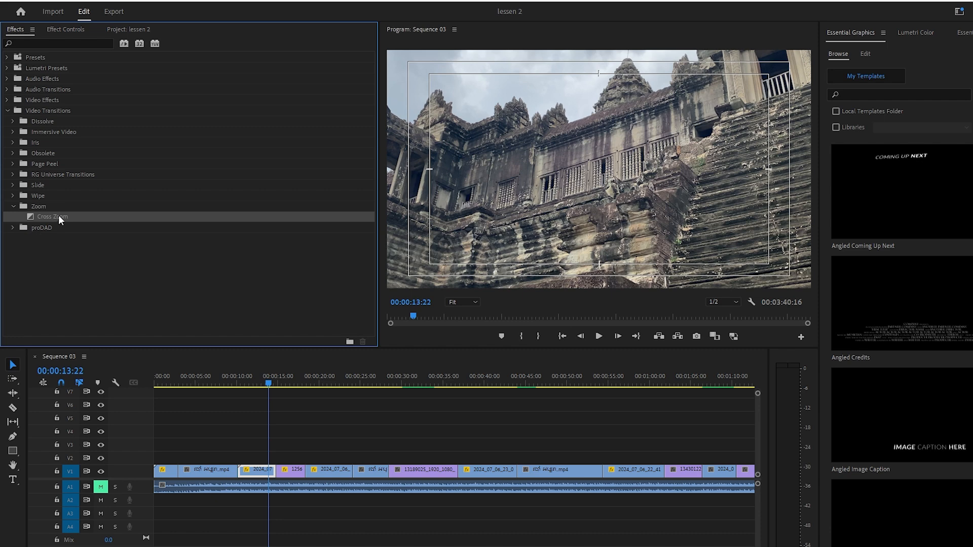
pyautogui.moveTo(59, 215); pyautogui.dragTo(275, 473)
# Play the sequence repeatedly from just before the Cross Zoom transition to preview it across the cut near 15 seconds
pyautogui.click(265, 383)
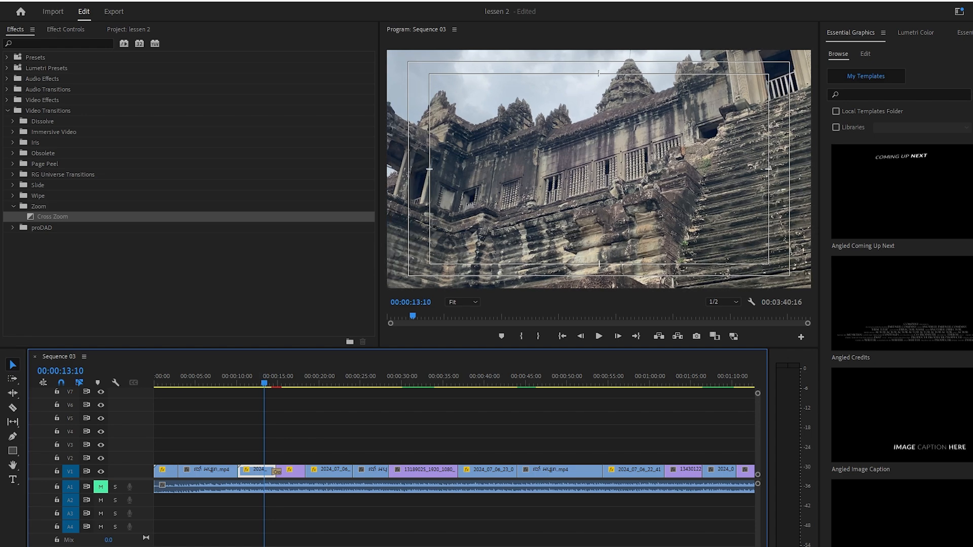
pyautogui.press('=')
pyautogui.press('=')
pyautogui.press('space')
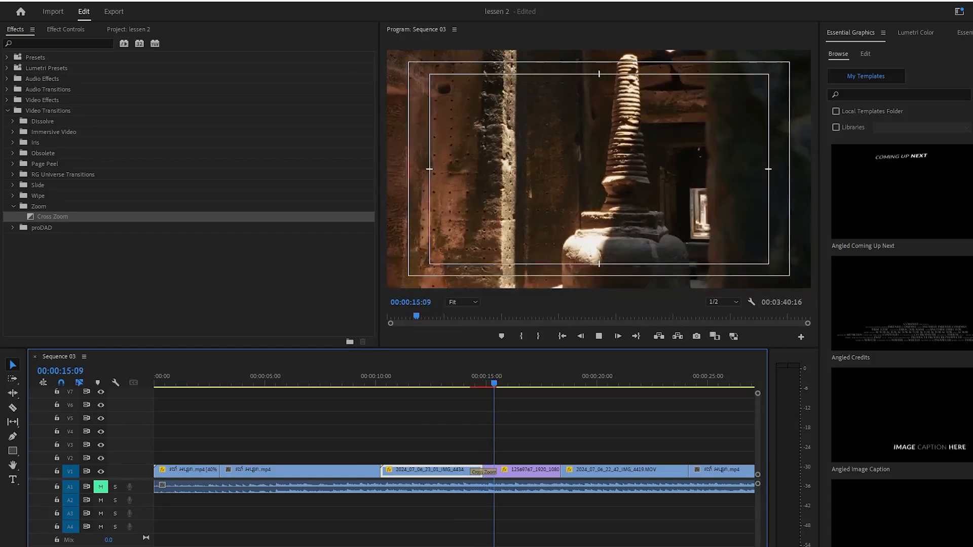
pyautogui.press('space')
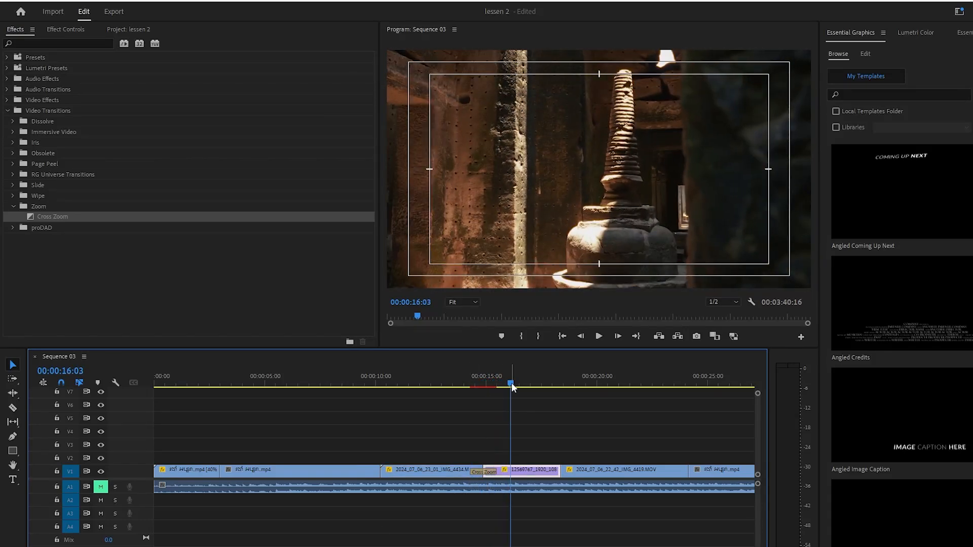
pyautogui.click(463, 381)
pyautogui.press('space')
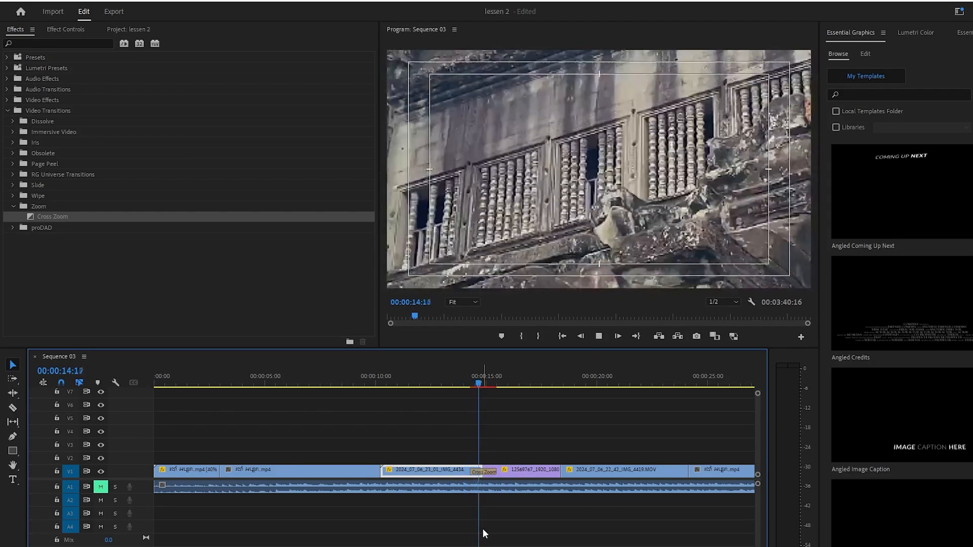
pyautogui.press('space')
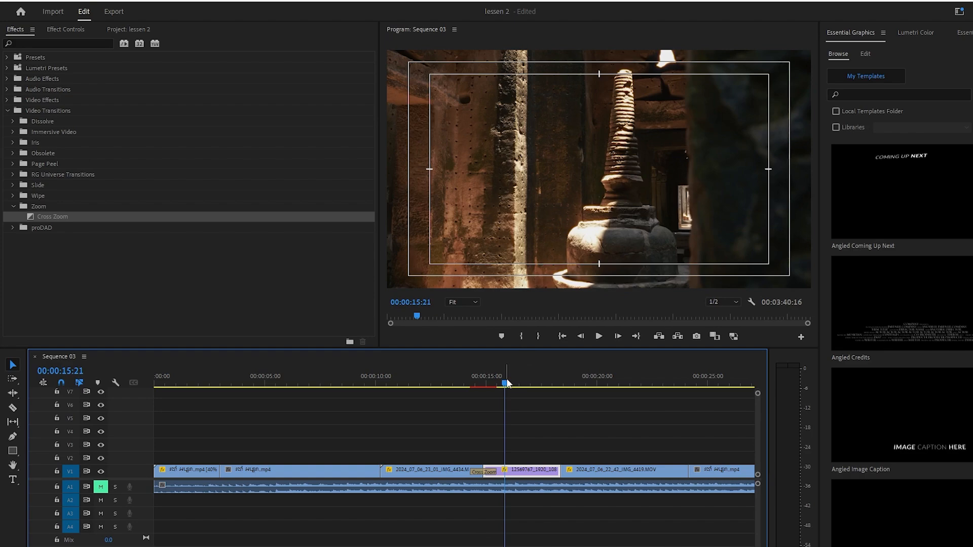
pyautogui.moveTo(505, 382); pyautogui.dragTo(470, 391)
pyautogui.press('space')
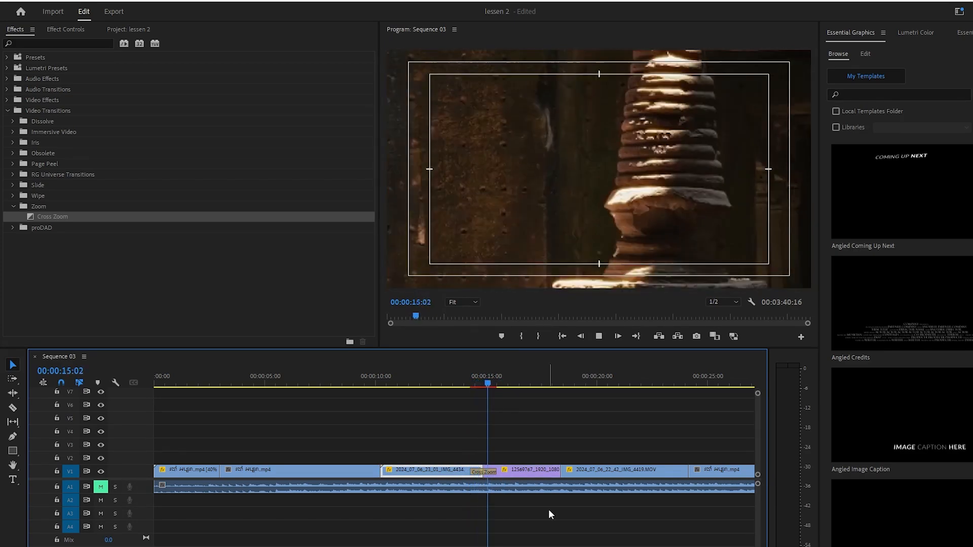
pyautogui.press('space')
# Shorten the Cross Zoom transition on the timeline and play it back from before the cut
pyautogui.click(486, 472)
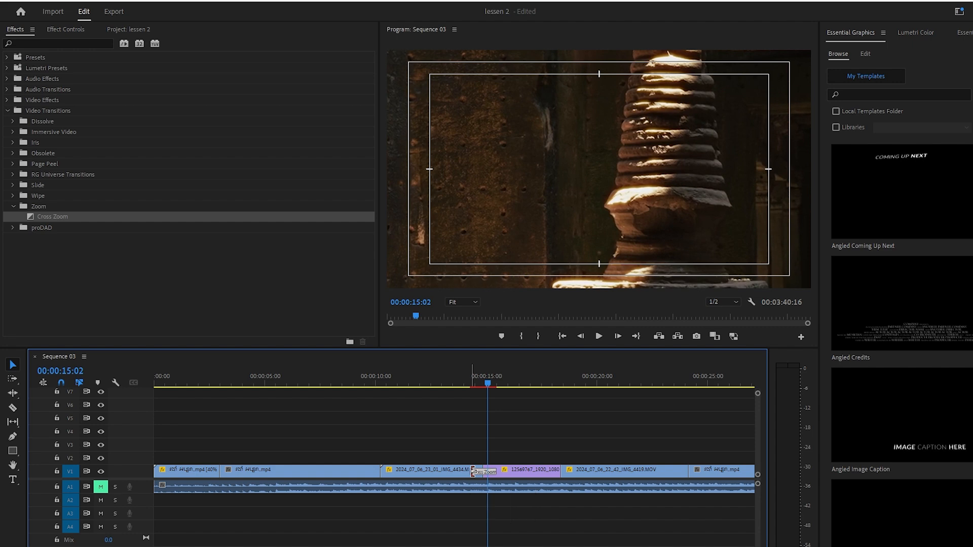
pyautogui.moveTo(473, 473); pyautogui.dragTo(480, 472)
pyautogui.moveTo(487, 383); pyautogui.dragTo(459, 384)
pyautogui.press('space')
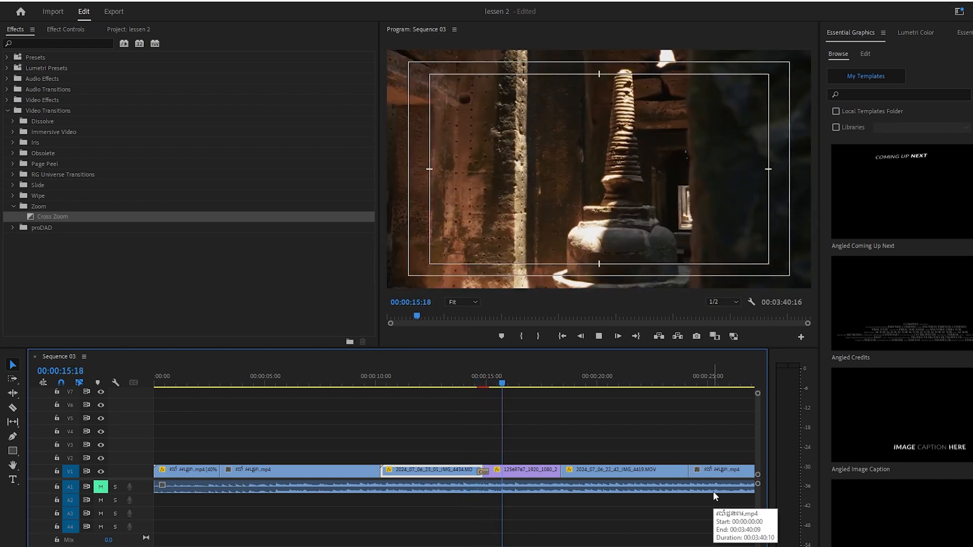
pyautogui.press('space')
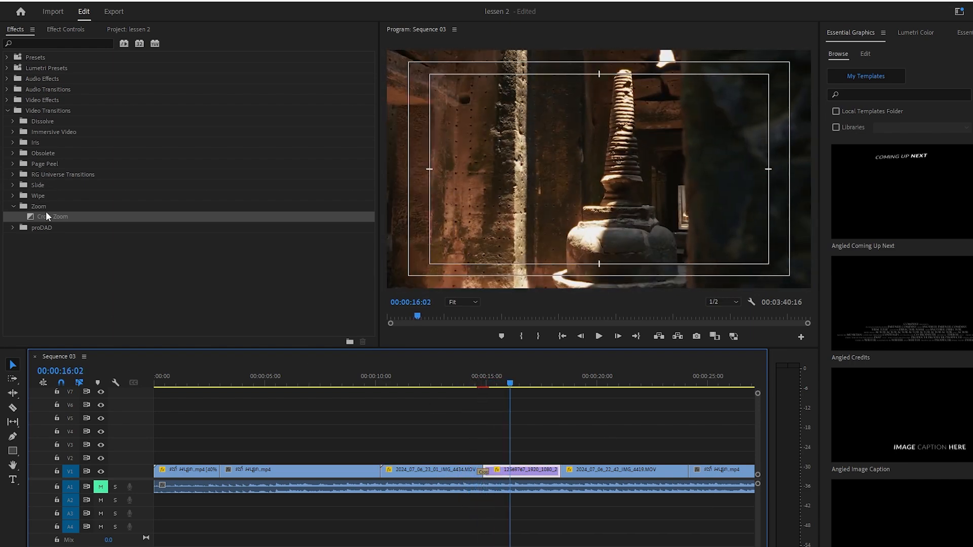
# Delete the Cross Zoom transition and select the bare edit point between the two clips
pyautogui.click(485, 473)
pyautogui.press('Delete')
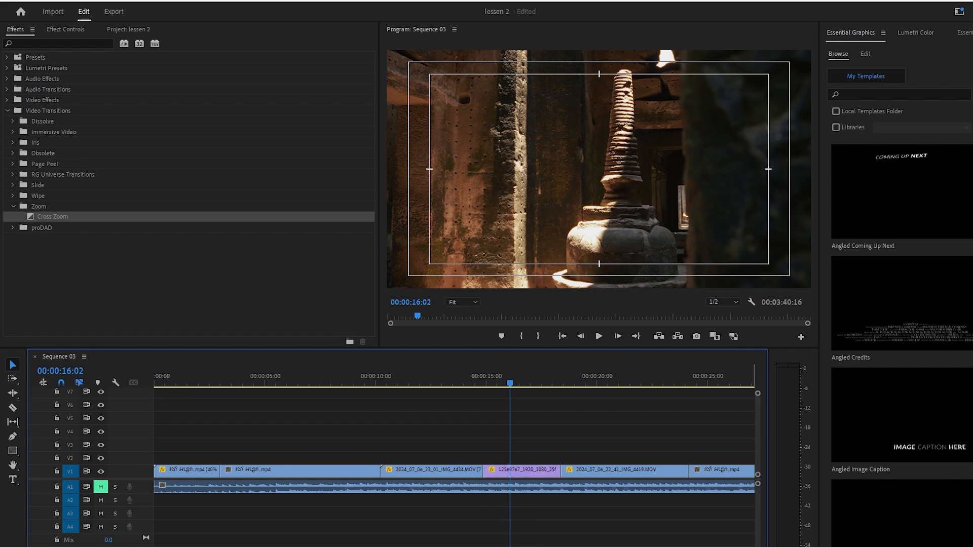
pyautogui.moveTo(512, 382); pyautogui.dragTo(470, 394)
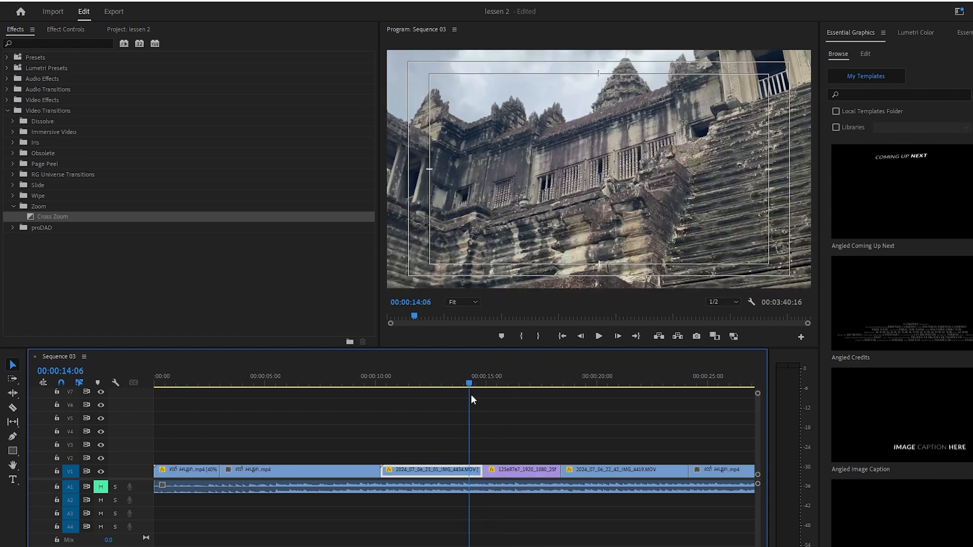
pyautogui.click(476, 473)
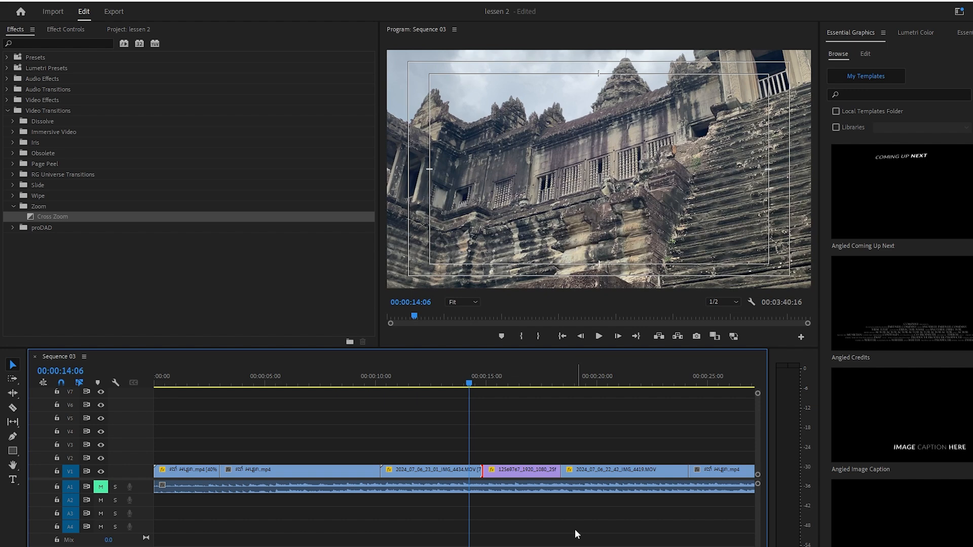
# Apply the Band Wipe transition to the cut between the 2024_07_06_23_01_IMG_4434 and 12569767_1920_1080 clips
pyautogui.click(13, 206)
pyautogui.click(13, 196)
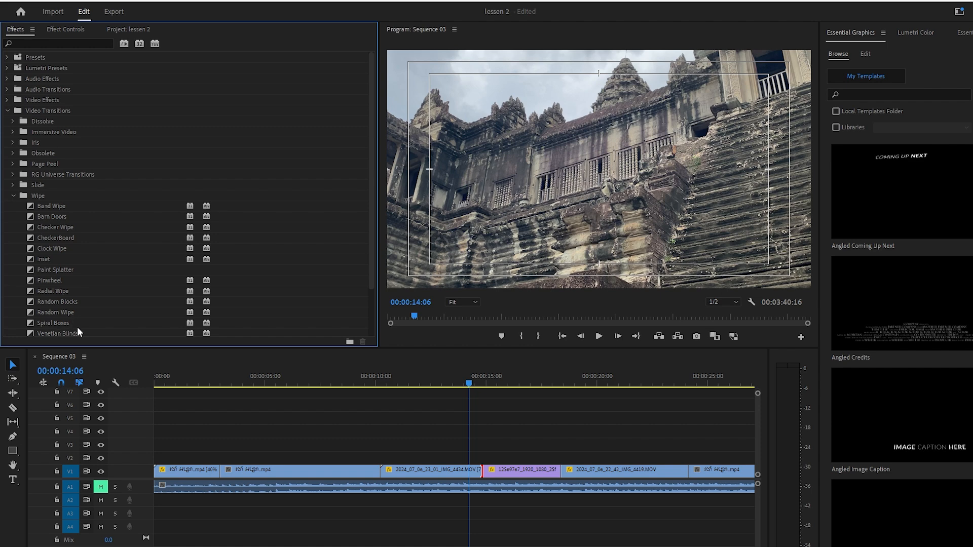
pyautogui.scroll(-3, 96, 298)
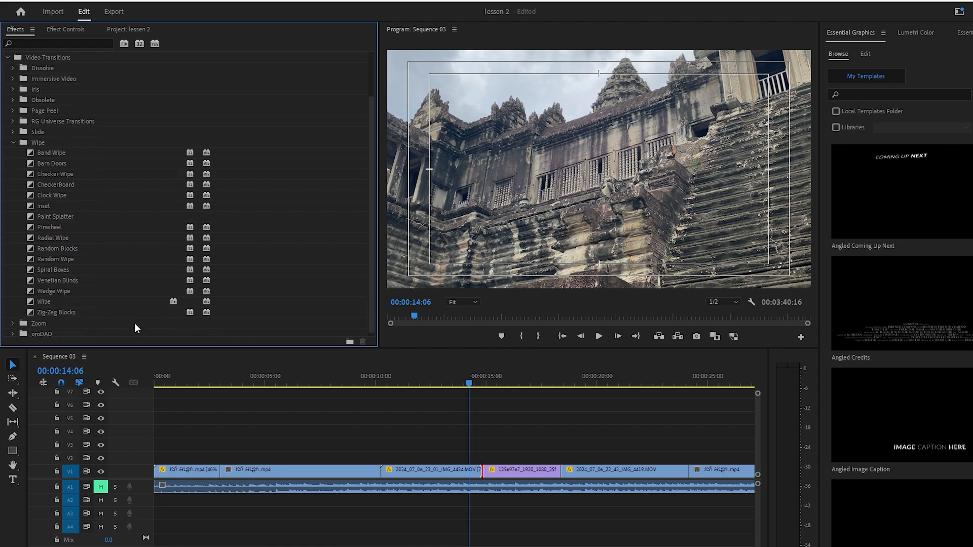
pyautogui.scroll(3, 135, 323)
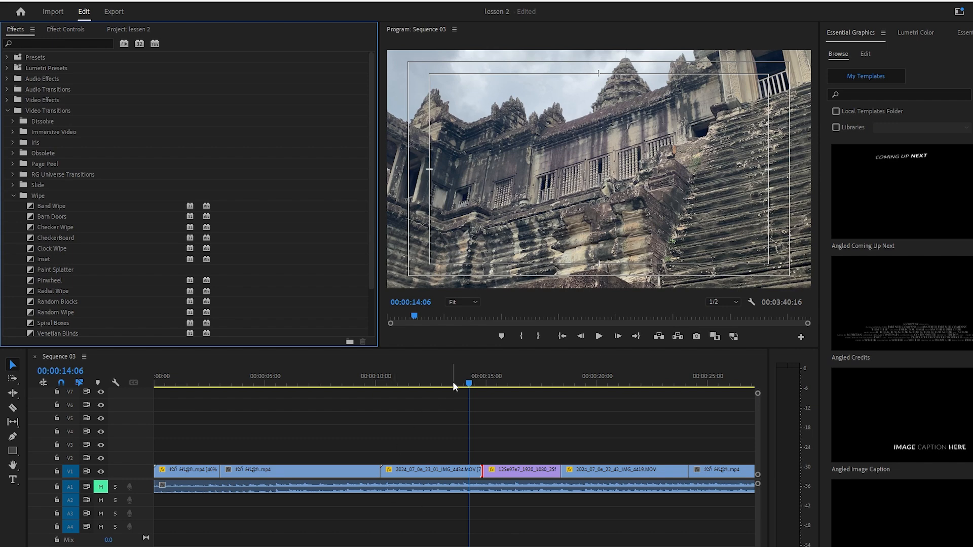
pyautogui.moveTo(470, 384); pyautogui.dragTo(458, 401)
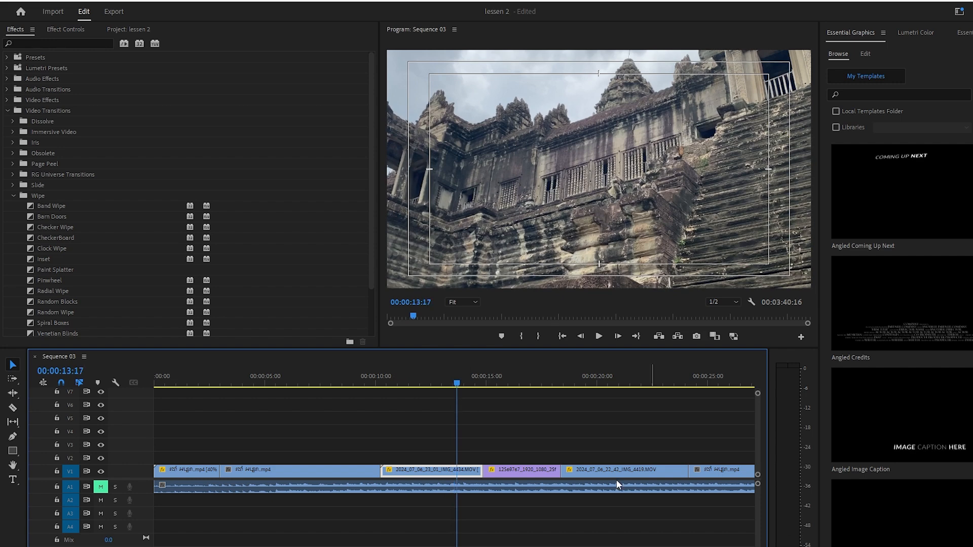
pyautogui.click(74, 203)
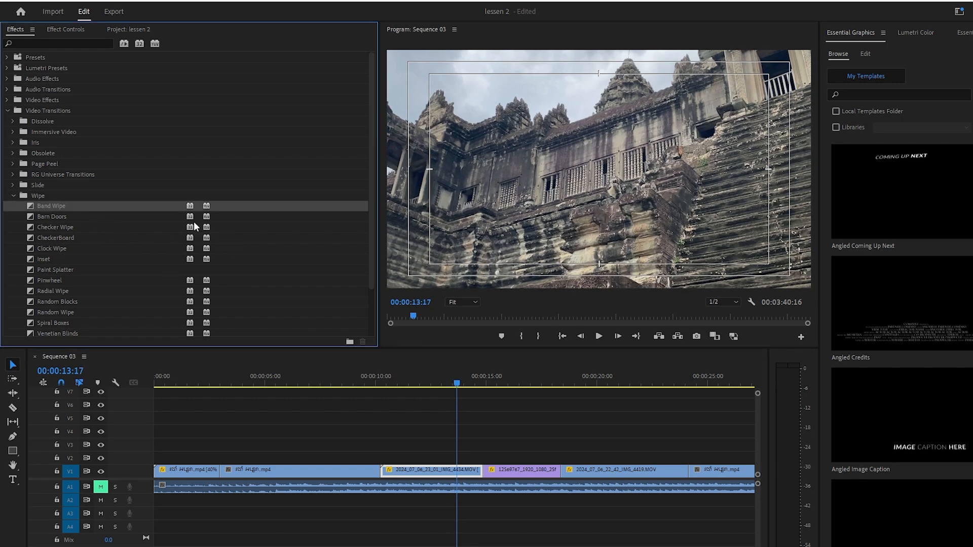
pyautogui.moveTo(180, 205); pyautogui.dragTo(480, 472)
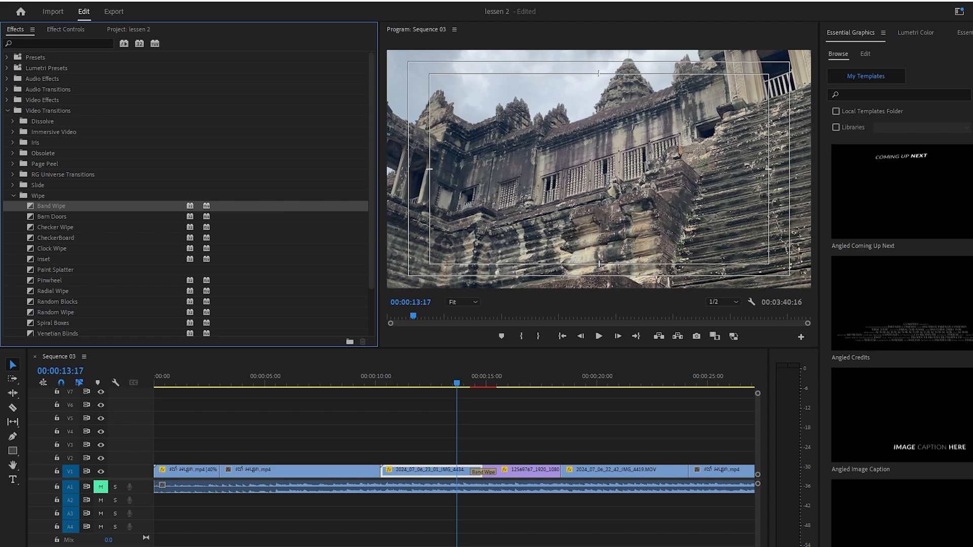
# Play back the Band Wipe transition and park the playhead in its middle at 00:00:14:22
pyautogui.press('space')
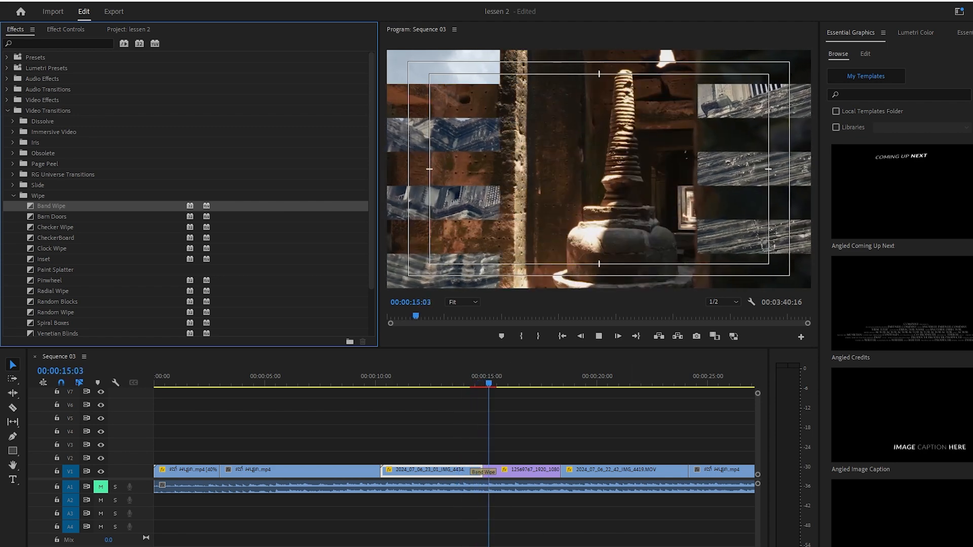
pyautogui.press('space')
pyautogui.press('space')
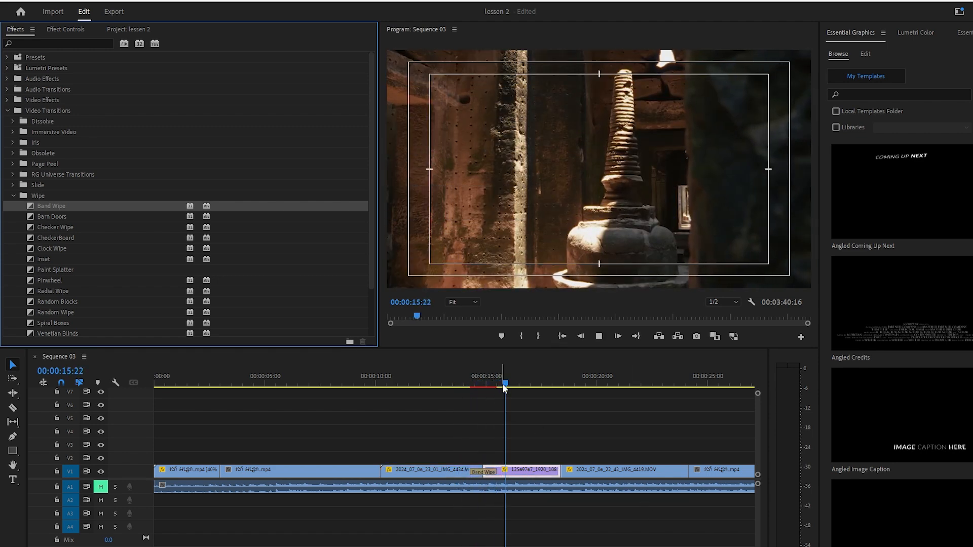
pyautogui.press('space')
pyautogui.moveTo(508, 384); pyautogui.dragTo(478, 394)
pyautogui.press('Right')
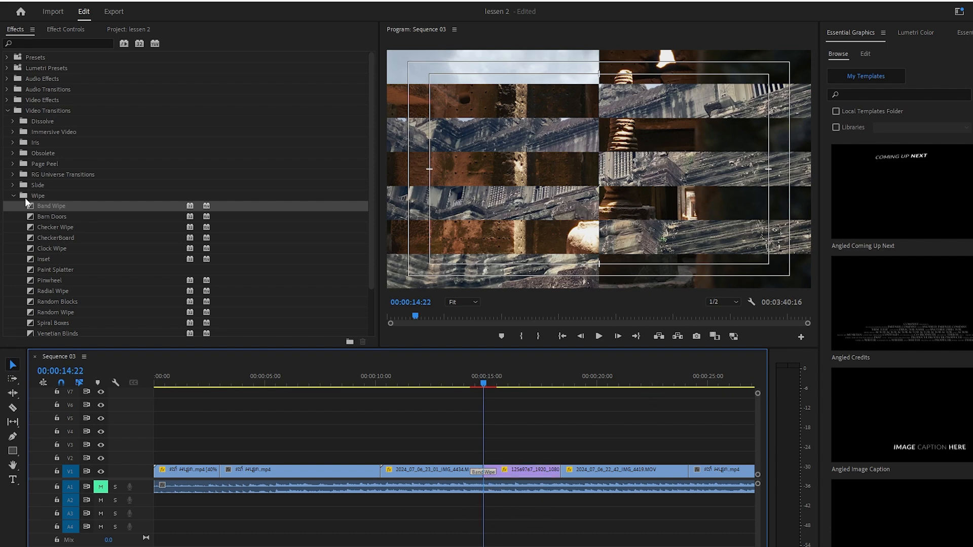
# Set the Band Wipe transition's border color to near-white FDF3F3
pyautogui.click(68, 29)
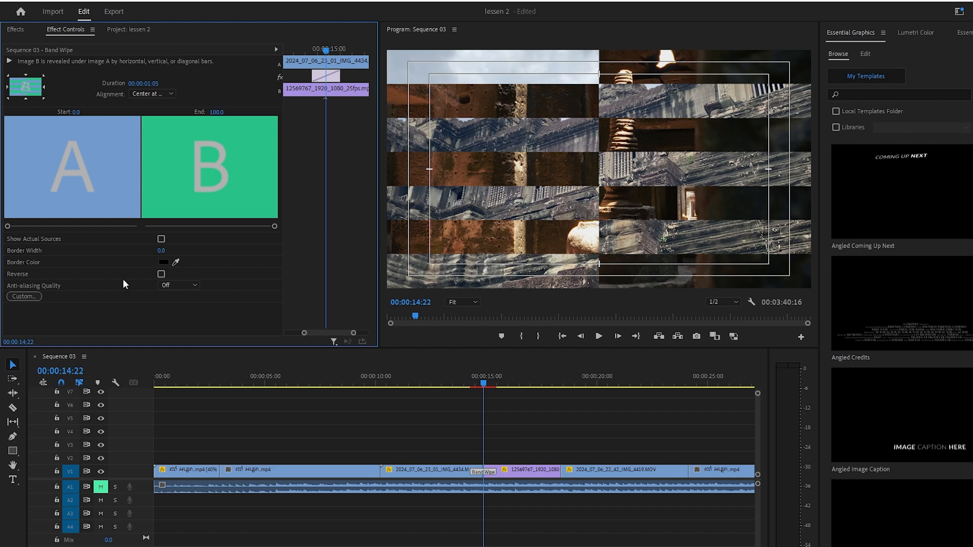
pyautogui.click(166, 261)
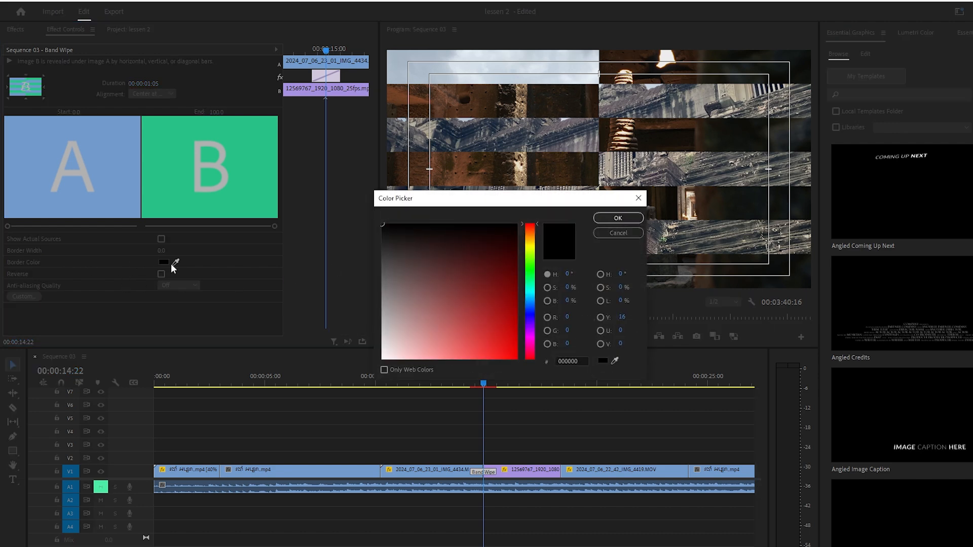
pyautogui.click(442, 341)
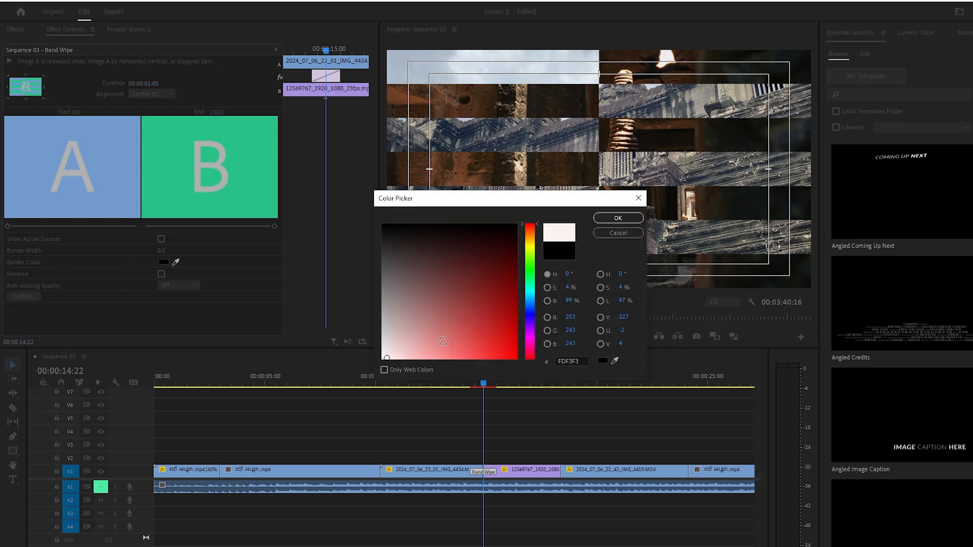
pyautogui.click(636, 221)
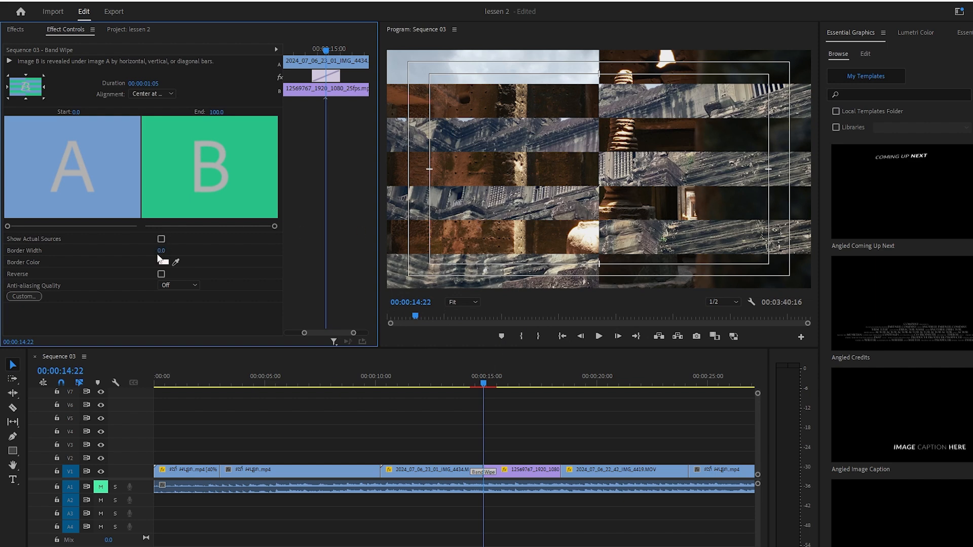
# Try several border widths on the Band Wipe transition and set the border width to 13.1
pyautogui.moveTo(161, 251); pyautogui.dragTo(212, 252)
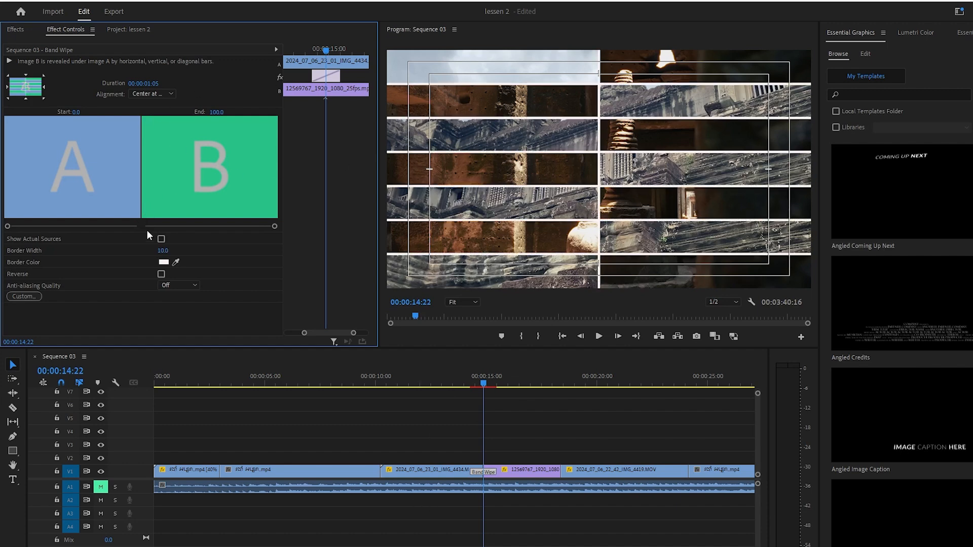
pyautogui.moveTo(161, 252); pyautogui.dragTo(154, 253)
pyautogui.moveTo(162, 252)
pyautogui.mouseDown()
pyautogui.moveTo(221, 252)
pyautogui.moveTo(166, 251)
pyautogui.mouseUp()
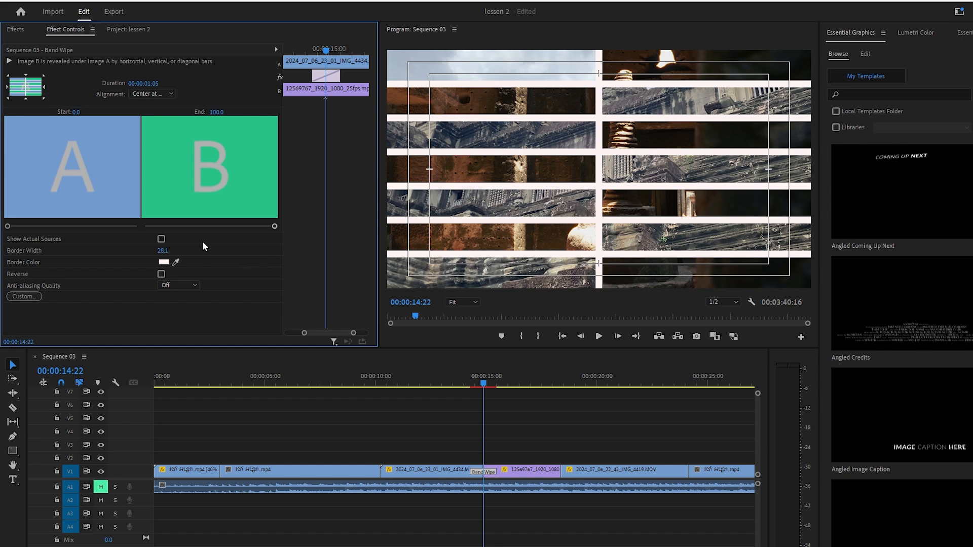
pyautogui.moveTo(163, 253); pyautogui.dragTo(159, 253)
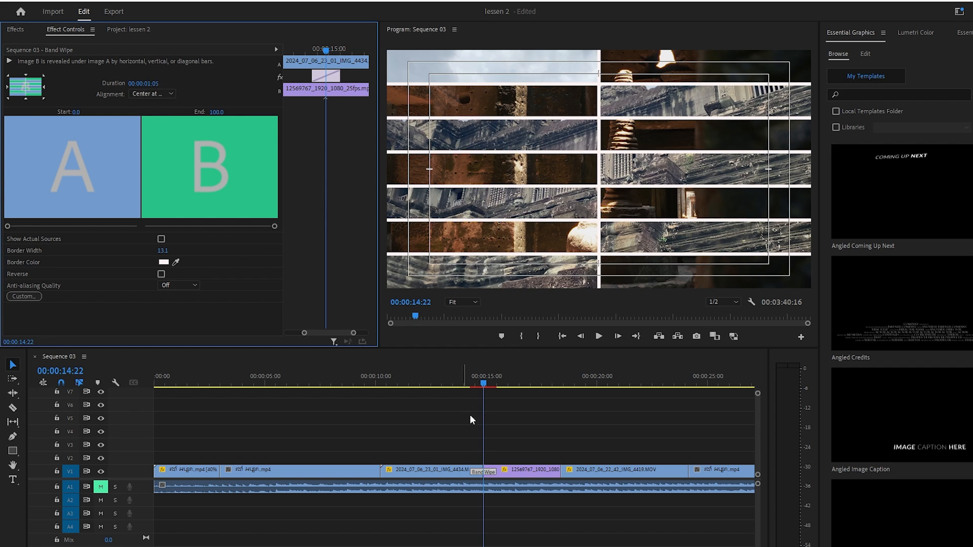
# Lengthen the Band Wipe transition on the timeline to a duration of 00:00:01:19
pyautogui.click(488, 471)
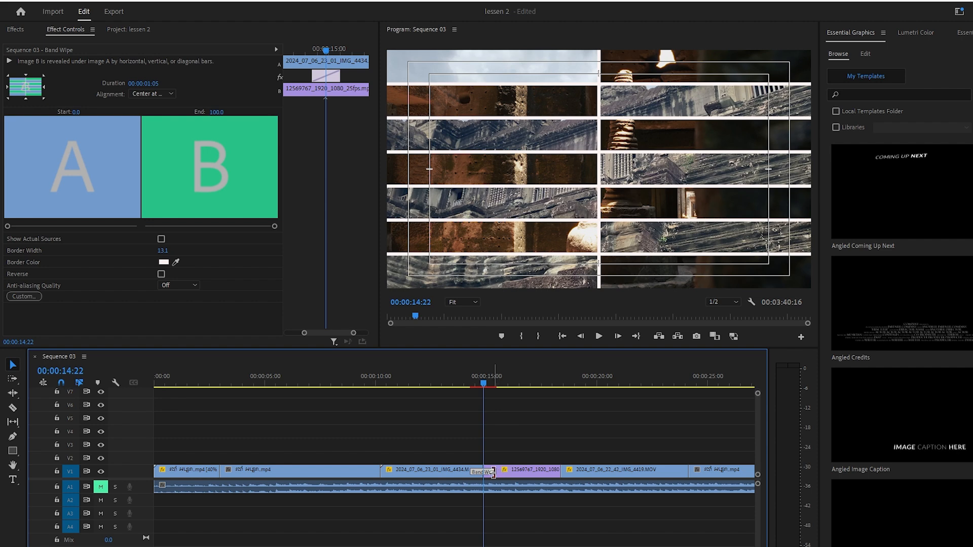
pyautogui.moveTo(495, 472); pyautogui.dragTo(502, 473)
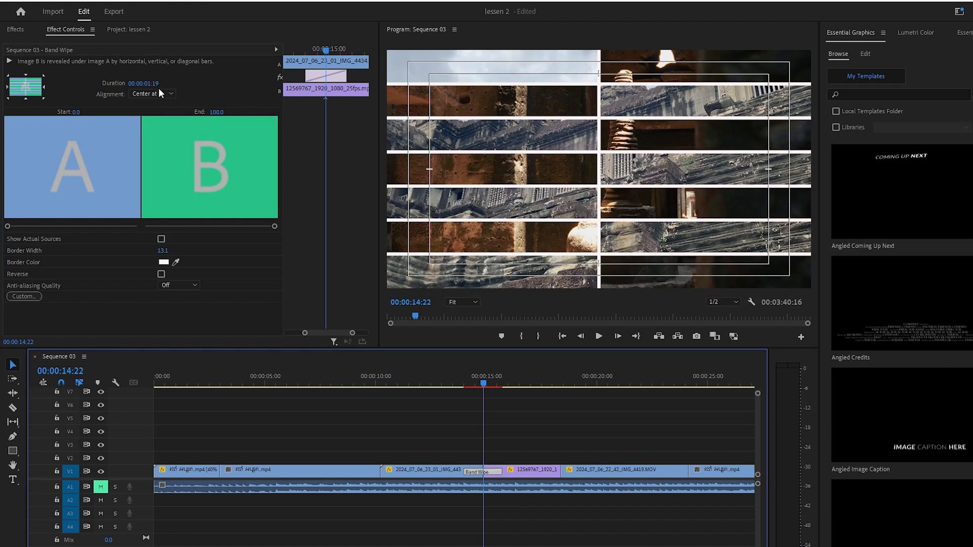
# Set the Band Wipe transition's duration to 00:00:05:20 and play it back from 00:00:11:08
pyautogui.moveTo(154, 85); pyautogui.dragTo(155, 85)
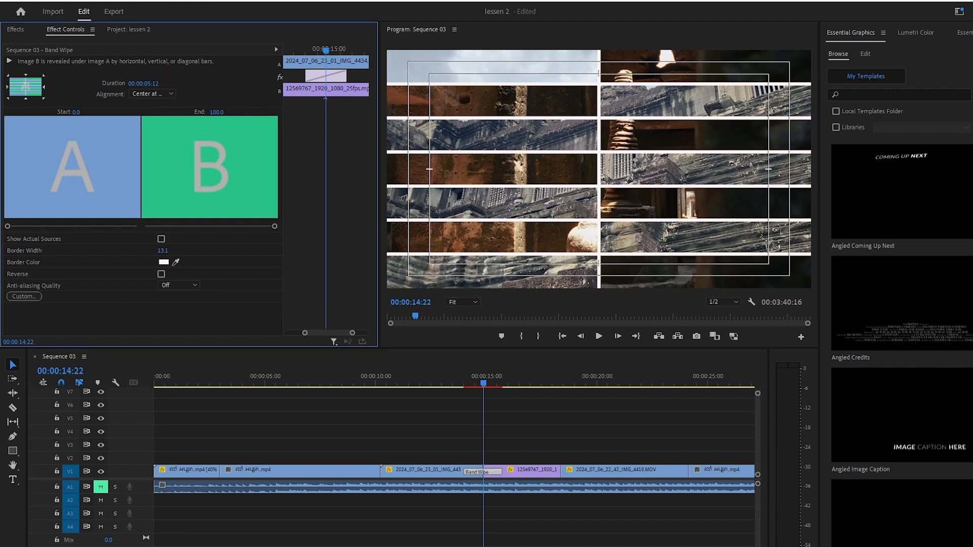
pyautogui.moveTo(155, 84); pyautogui.dragTo(155, 84)
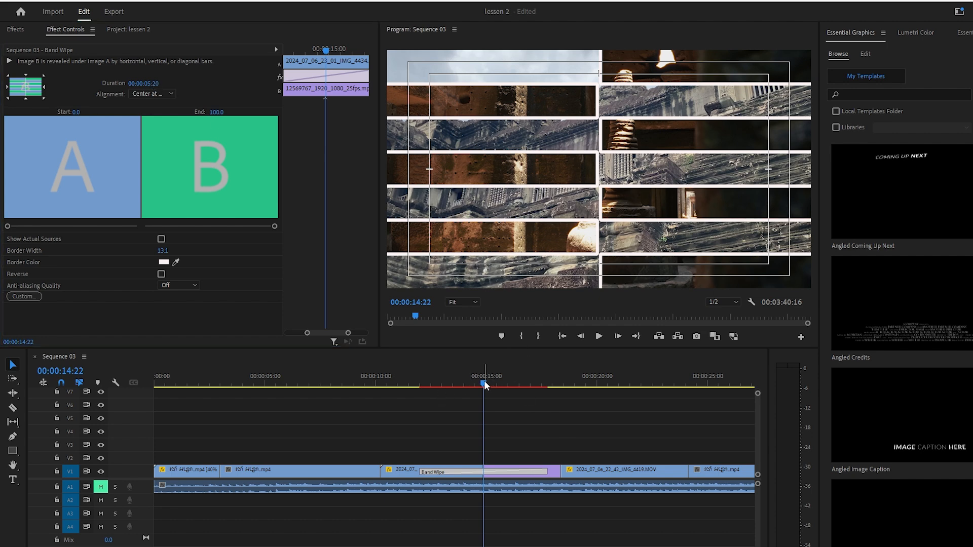
pyautogui.moveTo(484, 381); pyautogui.dragTo(403, 381)
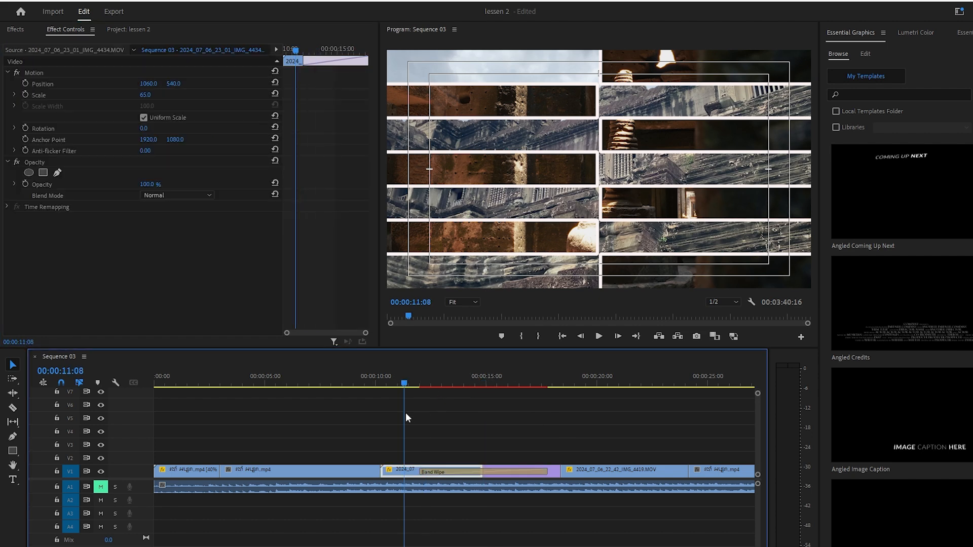
pyautogui.press('space')
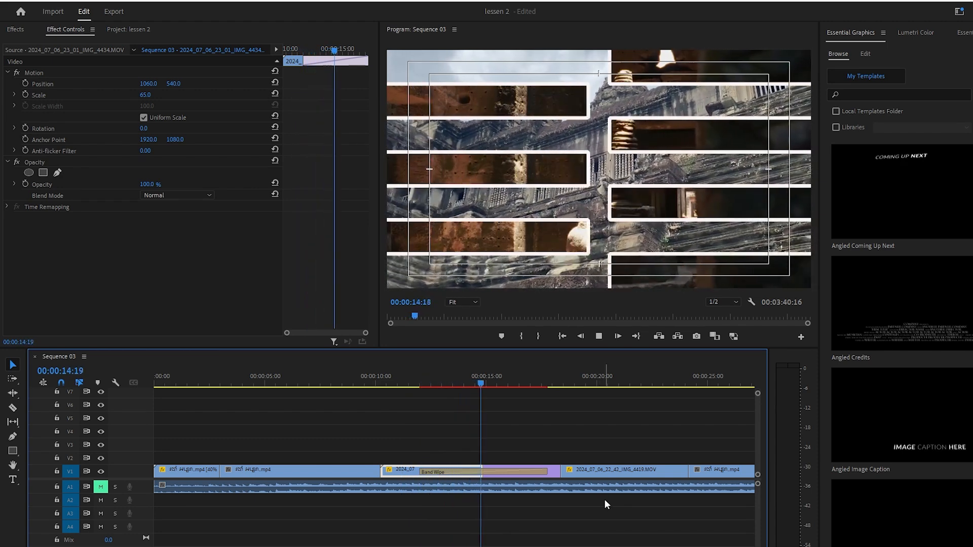
# Shorten the Band Wipe transition to a duration of 00:00:00:20
pyautogui.click(477, 471)
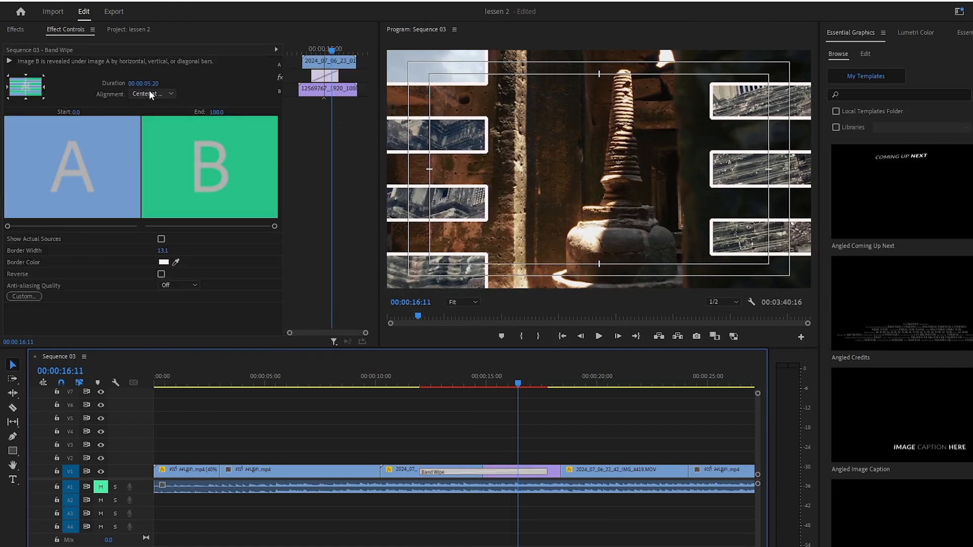
pyautogui.click(150, 91)
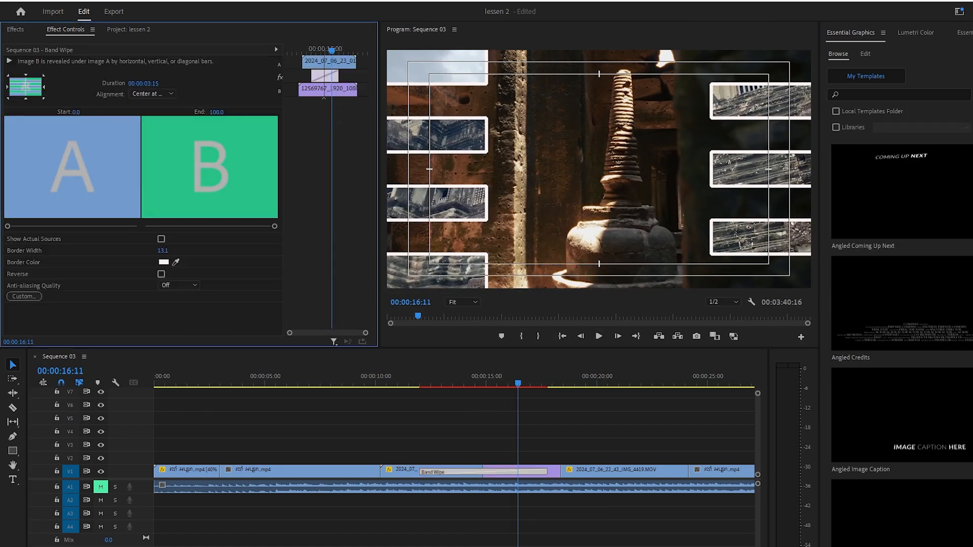
pyautogui.moveTo(143, 84); pyautogui.dragTo(175, 83)
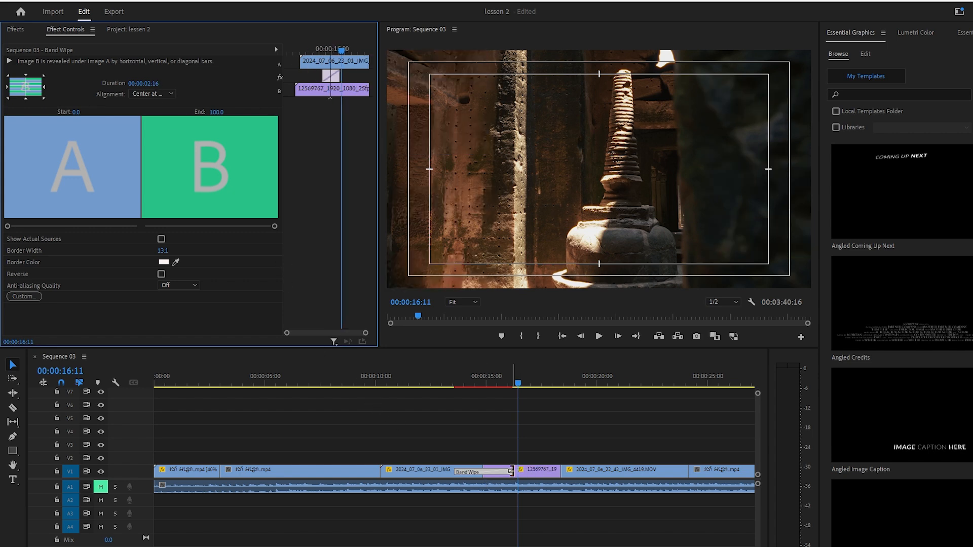
pyautogui.moveTo(511, 471); pyautogui.dragTo(494, 471)
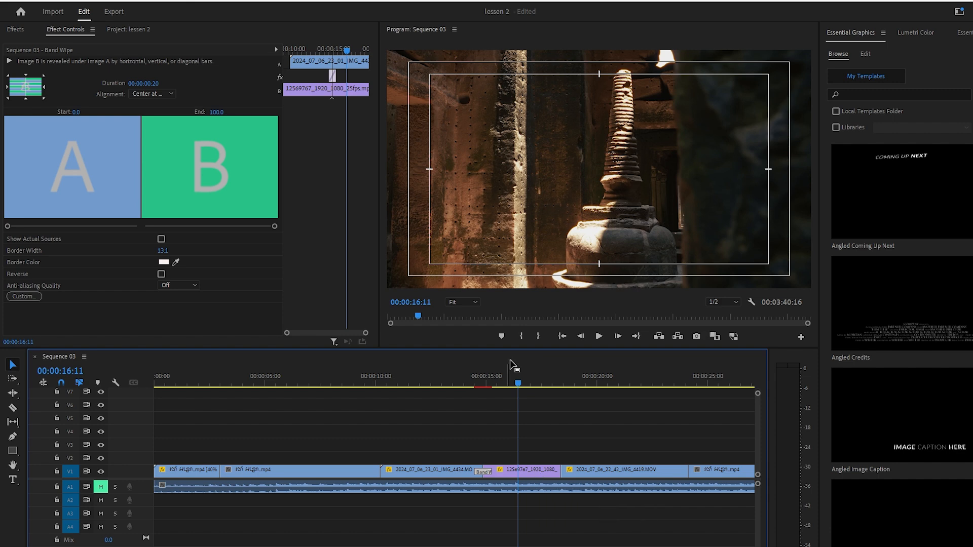
# Park the playhead inside the Band Wipe transition at 00:00:14:21 and change the wipe direction to diagonal, starting from the upper-left corner
pyautogui.moveTo(519, 385); pyautogui.dragTo(482, 402)
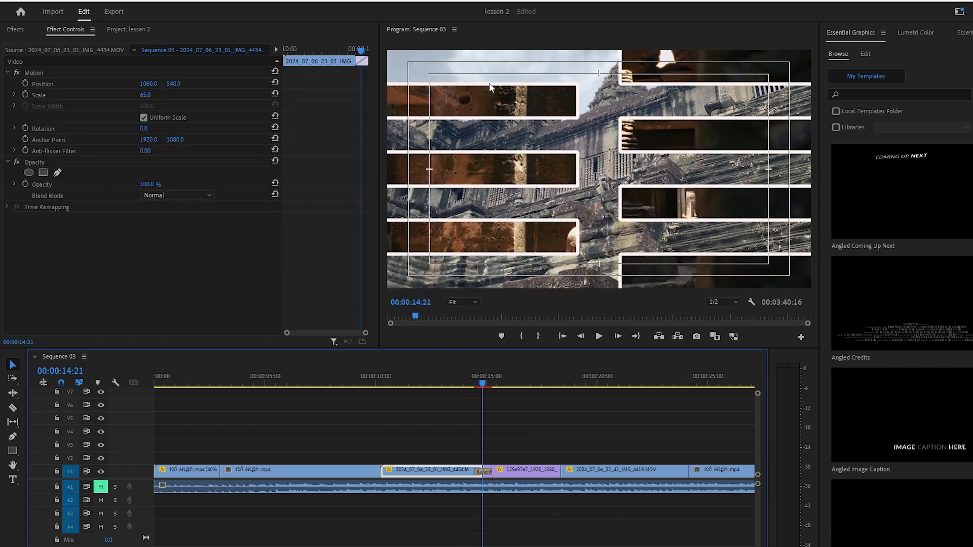
pyautogui.click(485, 471)
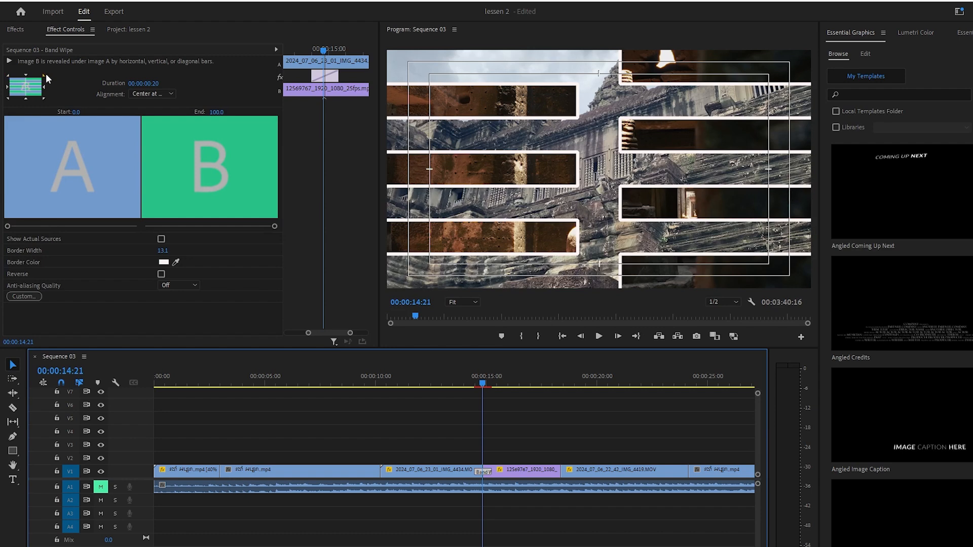
pyautogui.click(8, 76)
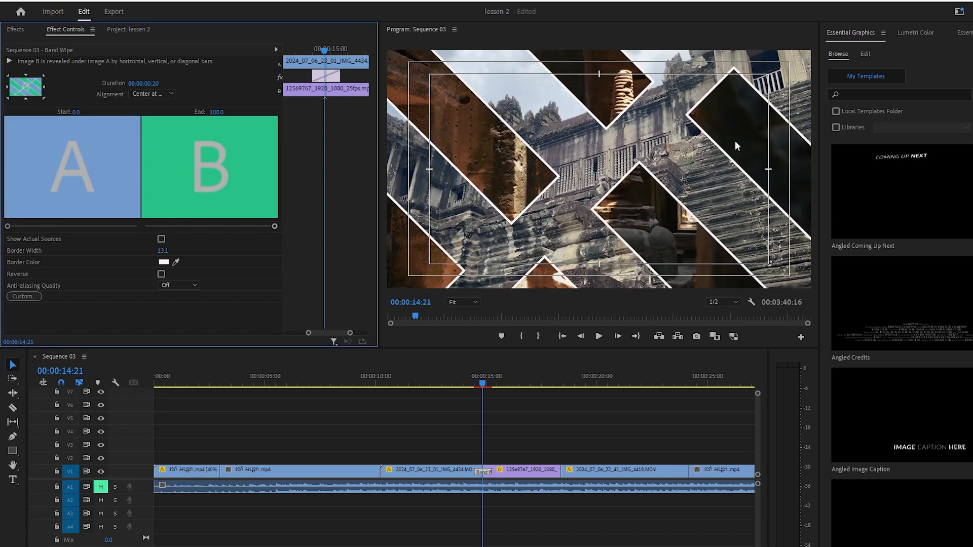
# Play back the diagonal Band Wipe from about 00:00:13:05 and park the playhead inside the transition at 00:00:14:24
pyautogui.moveTo(481, 384); pyautogui.dragTo(446, 396)
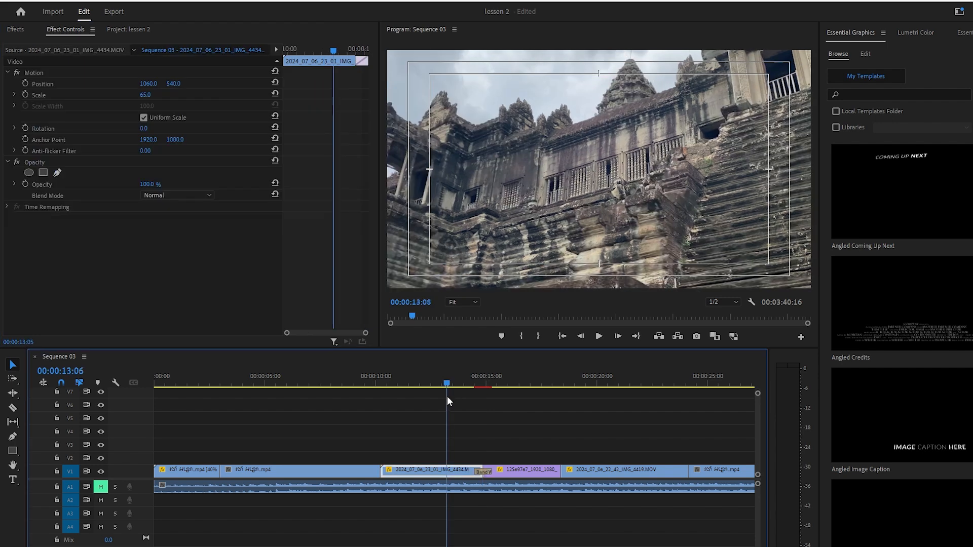
pyautogui.press('space')
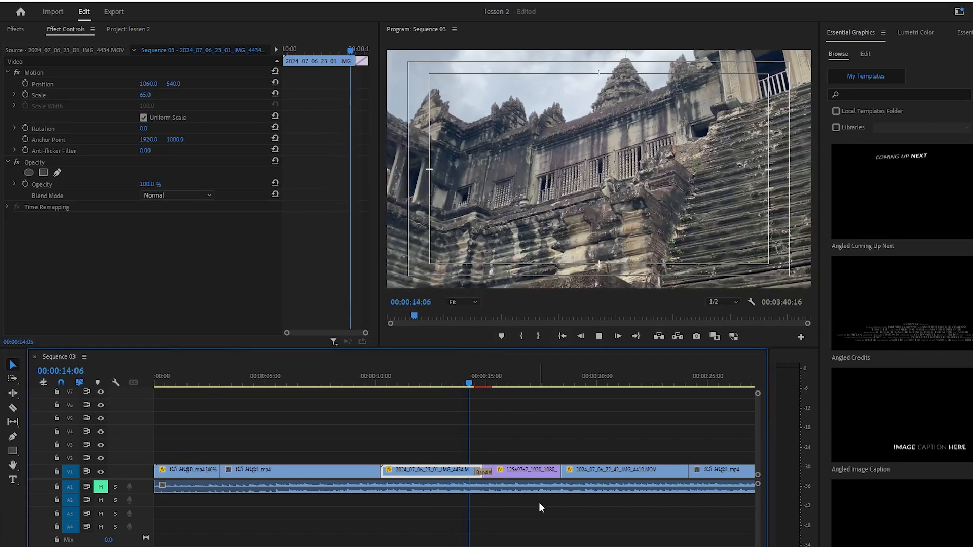
pyautogui.press('space')
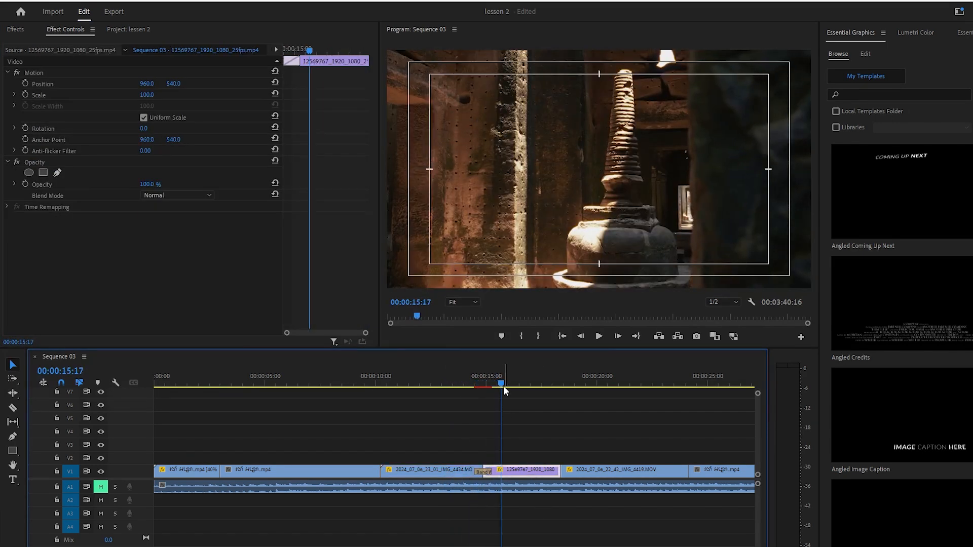
pyautogui.moveTo(503, 384); pyautogui.dragTo(485, 384)
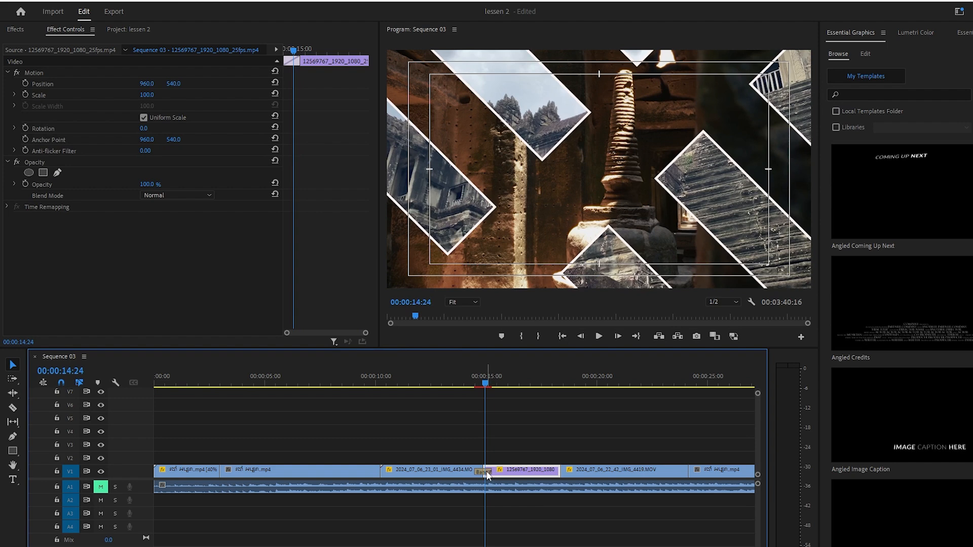
# Select the Band Wipe transition between the two temple clips and set its alignment to End at Cut
pyautogui.click(486, 473)
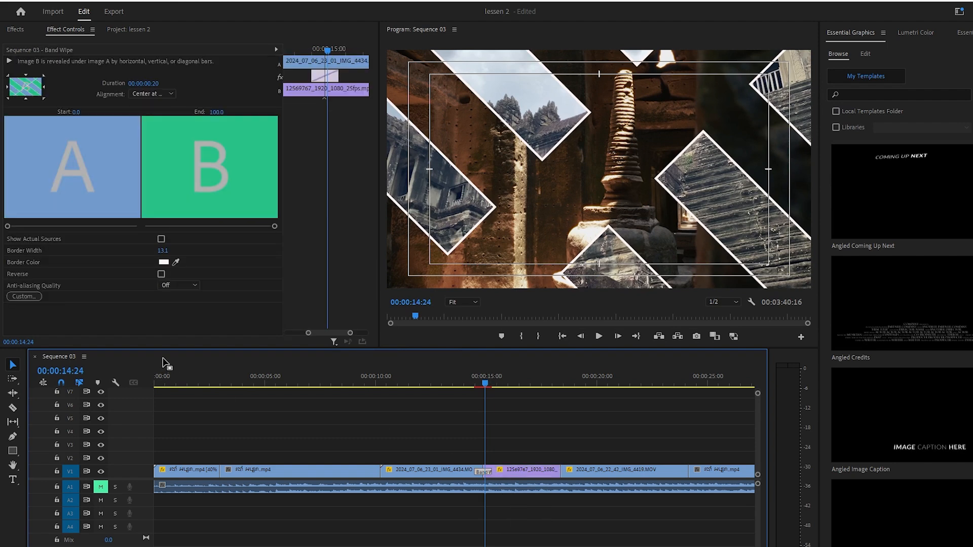
pyautogui.click(170, 94)
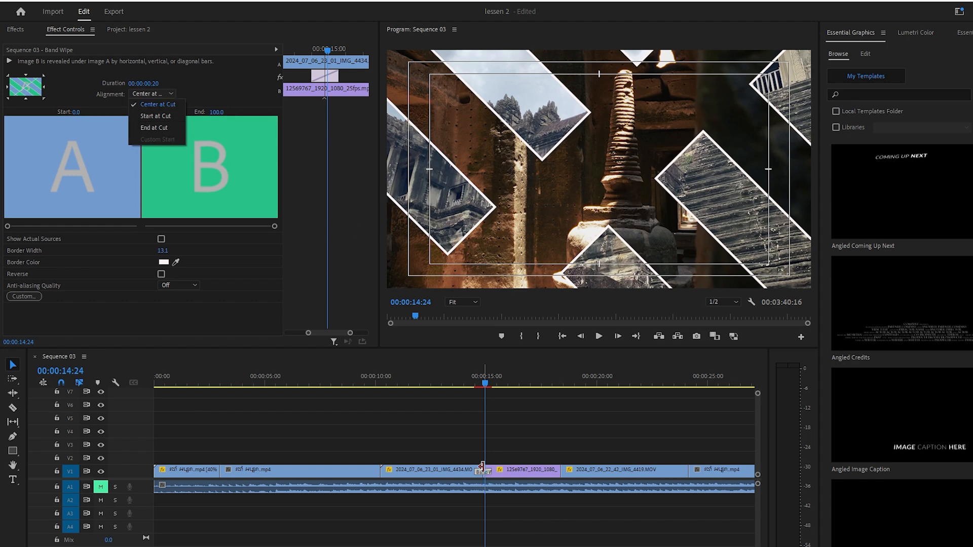
pyautogui.click(510, 470)
pyautogui.click(510, 470)
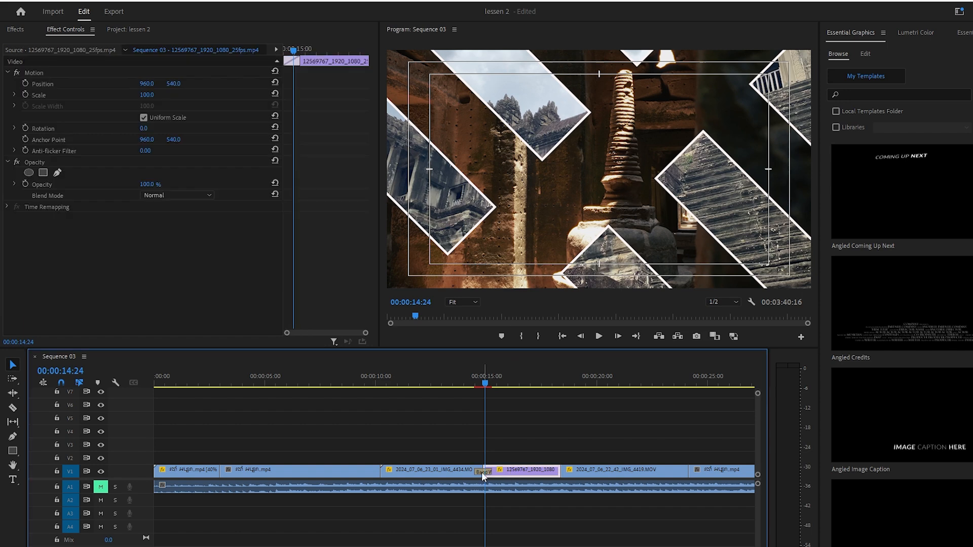
pyautogui.click(481, 472)
pyautogui.click(482, 470)
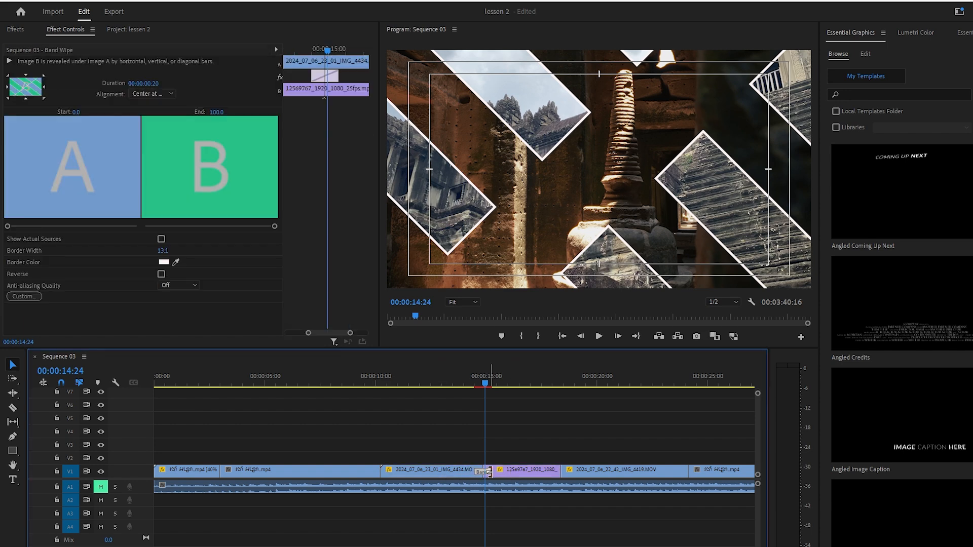
pyautogui.click(527, 472)
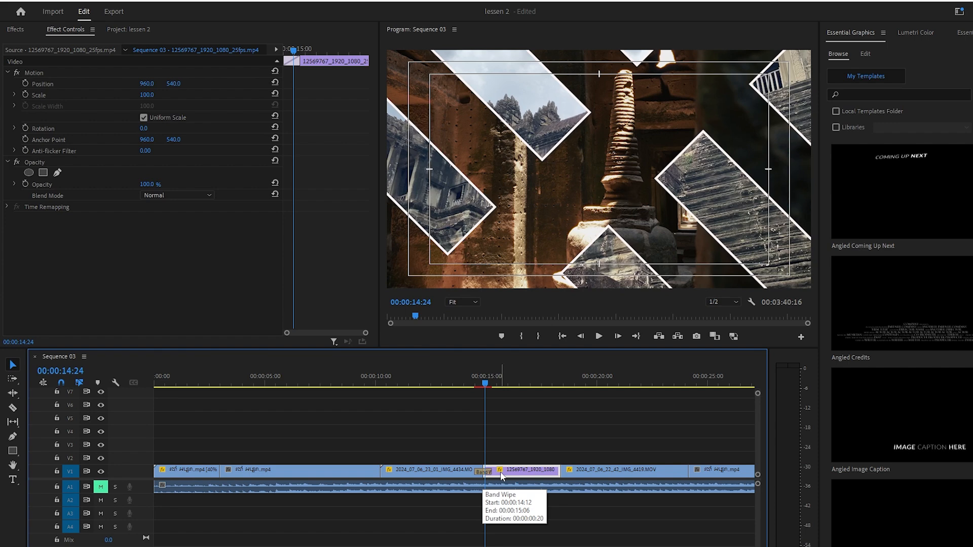
pyautogui.click(481, 474)
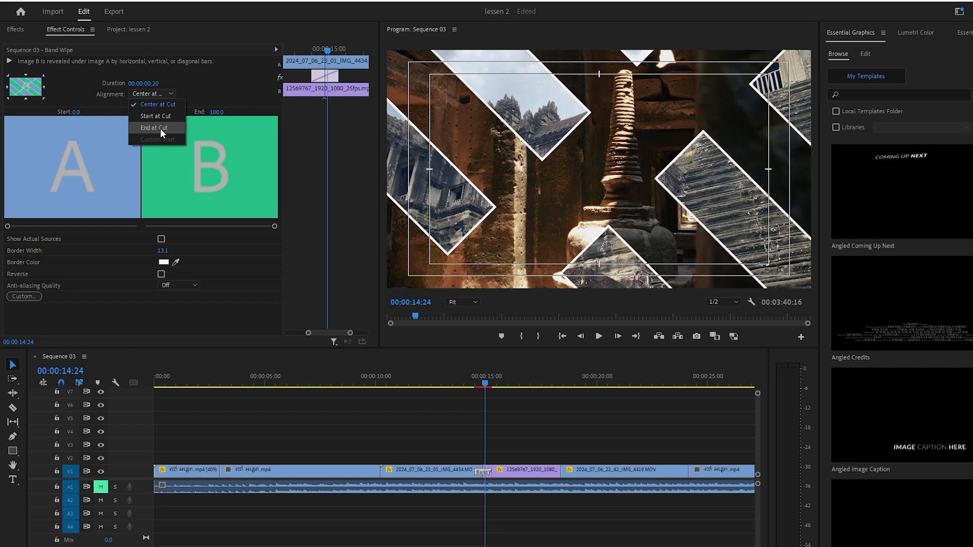
pyautogui.click(160, 128)
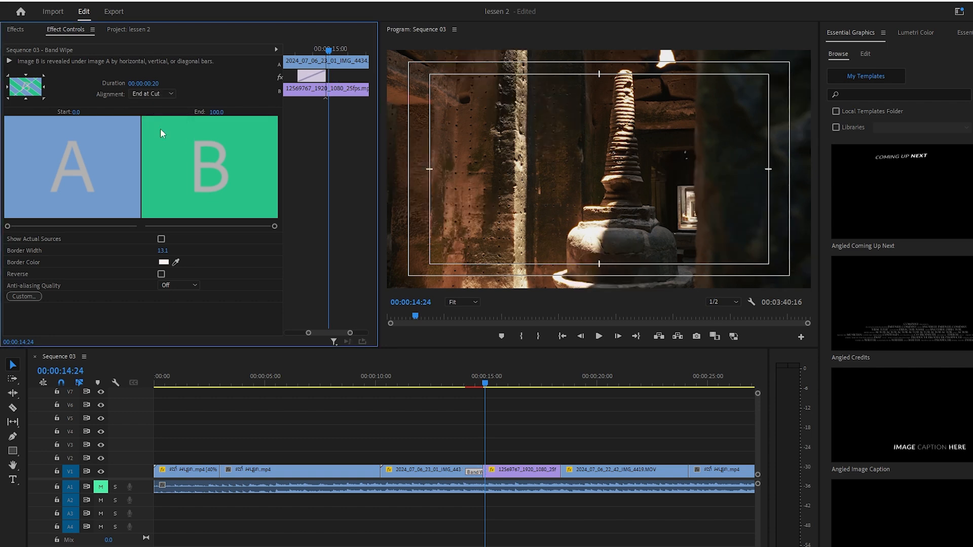
# Set the Band Wipe transition's alignment to Start at Cut and play the transition back twice
pyautogui.click(166, 90)
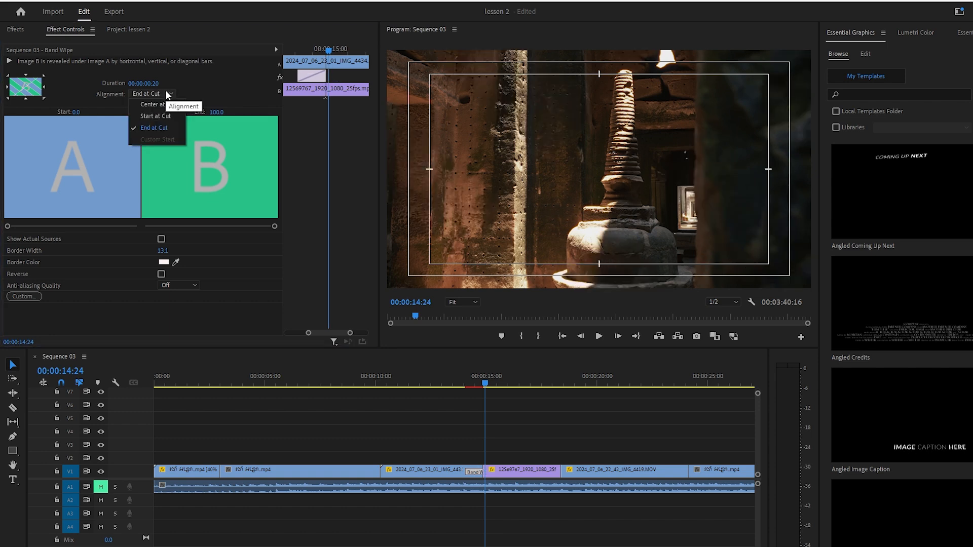
pyautogui.click(164, 116)
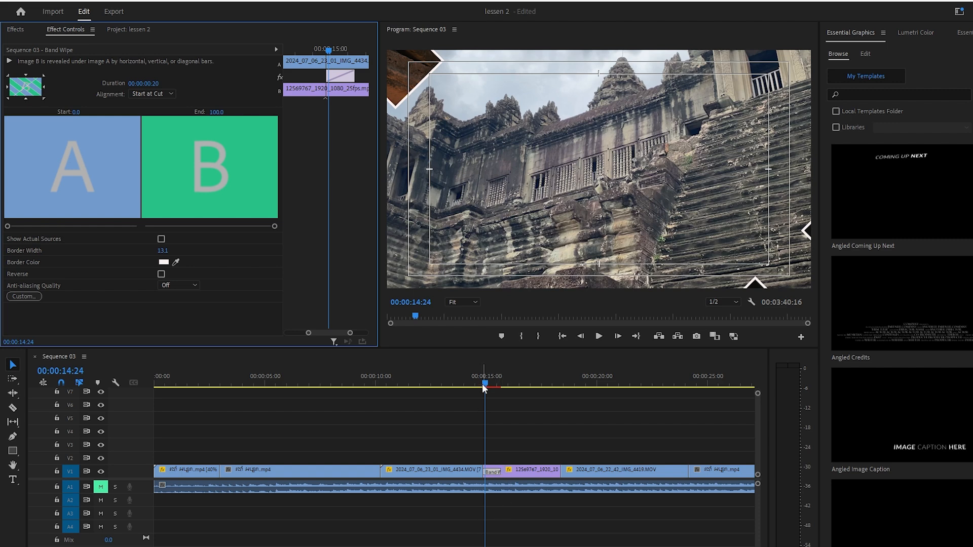
pyautogui.moveTo(482, 386); pyautogui.dragTo(483, 499)
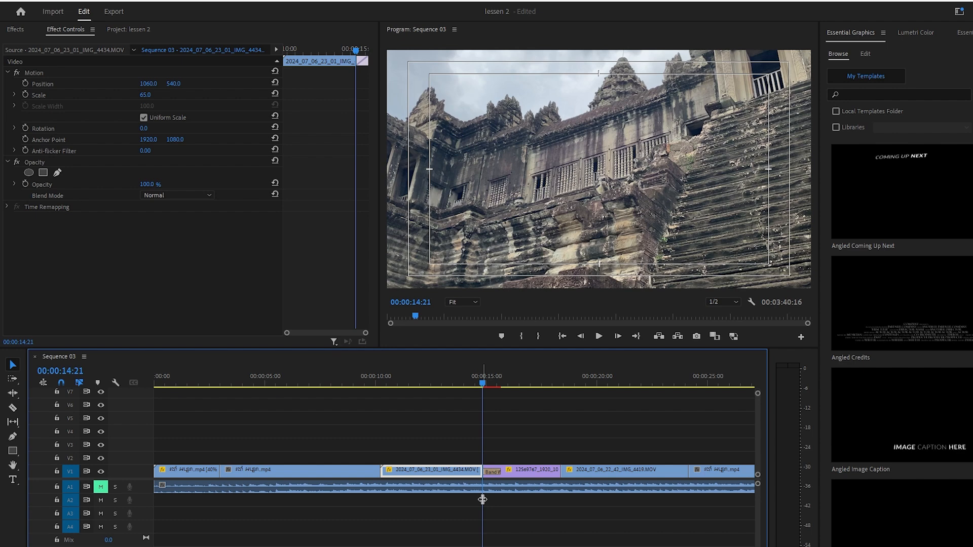
pyautogui.press('space')
pyautogui.press('space')
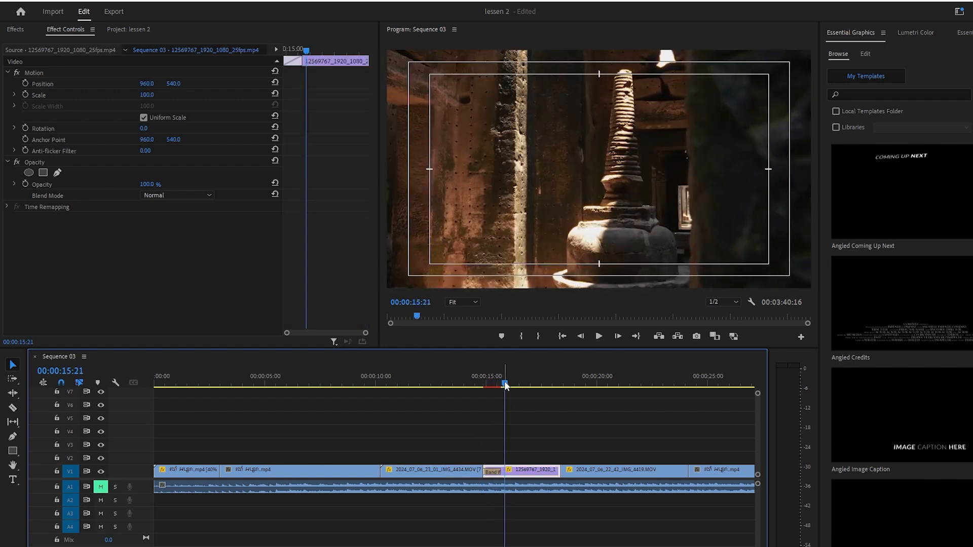
pyautogui.moveTo(505, 385); pyautogui.dragTo(467, 393)
pyautogui.press('space')
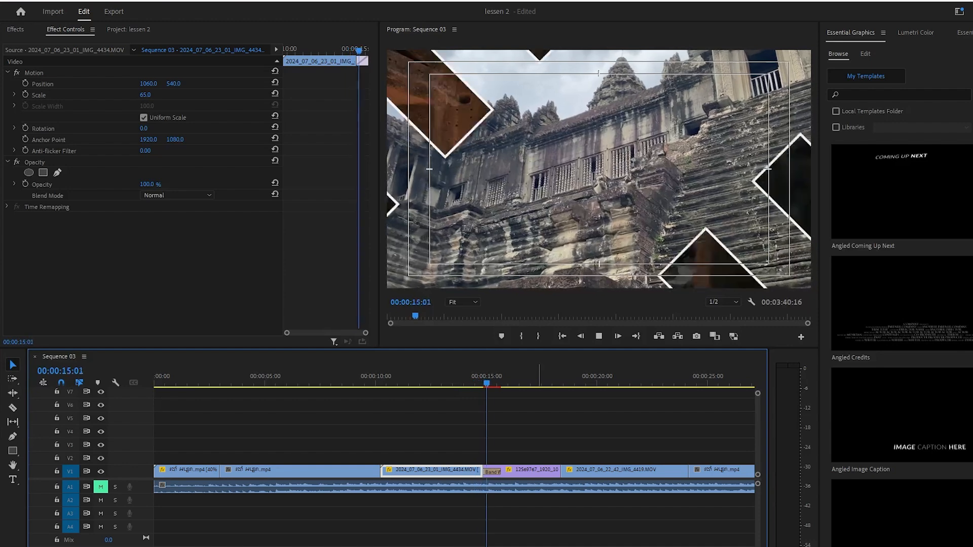
pyautogui.press('space')
# Park the playhead at 00:00:15:00 and switch the Band Wipe transition's alignment from Start at Cut to End at Cut
pyautogui.moveTo(497, 384); pyautogui.dragTo(485, 394)
pyautogui.click(490, 472)
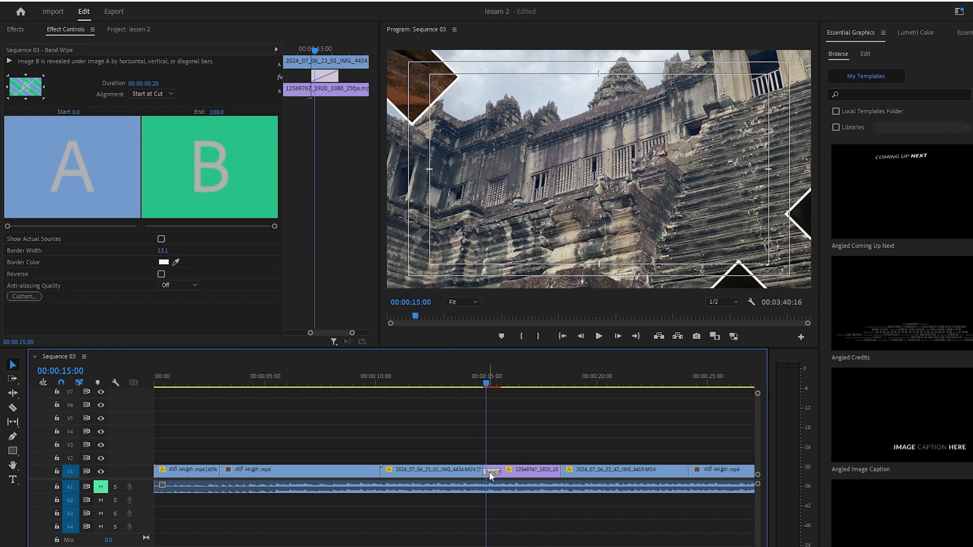
pyautogui.click(146, 95)
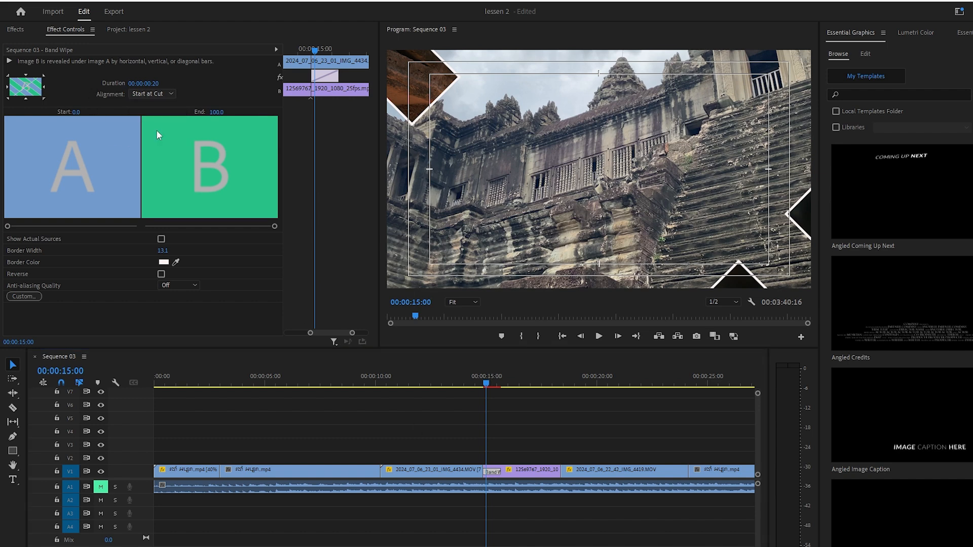
pyautogui.click(156, 129)
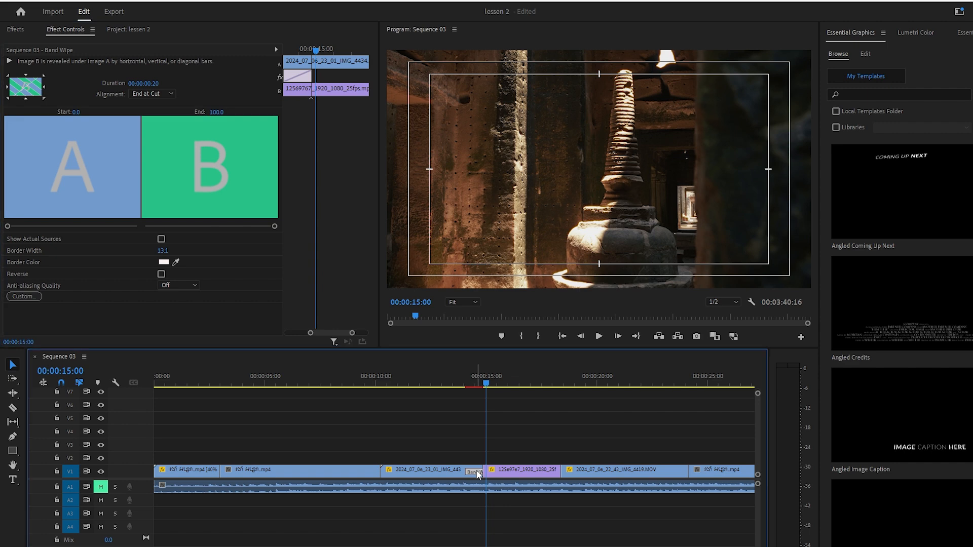
# Set the Band Wipe transition's alignment to Center at Cut
pyautogui.click(478, 473)
pyautogui.click(171, 94)
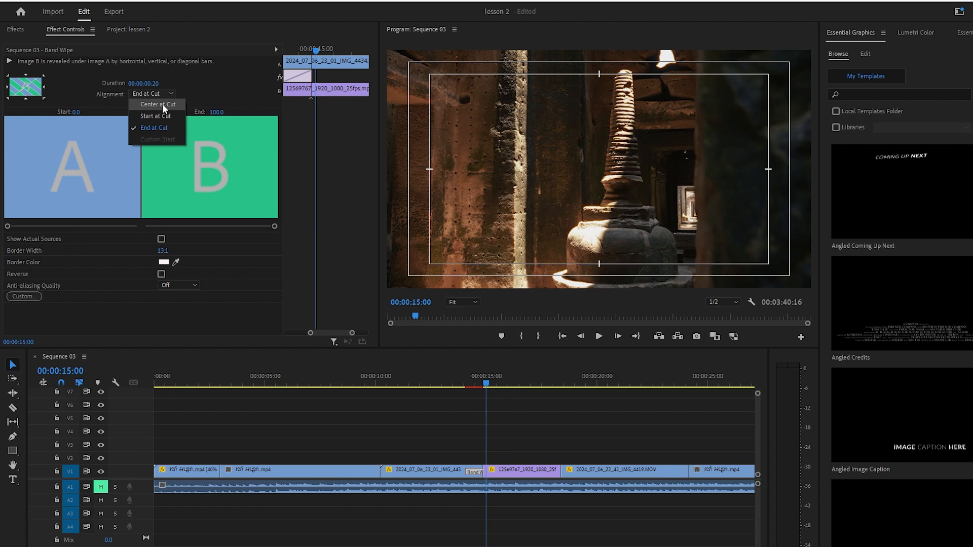
pyautogui.click(162, 105)
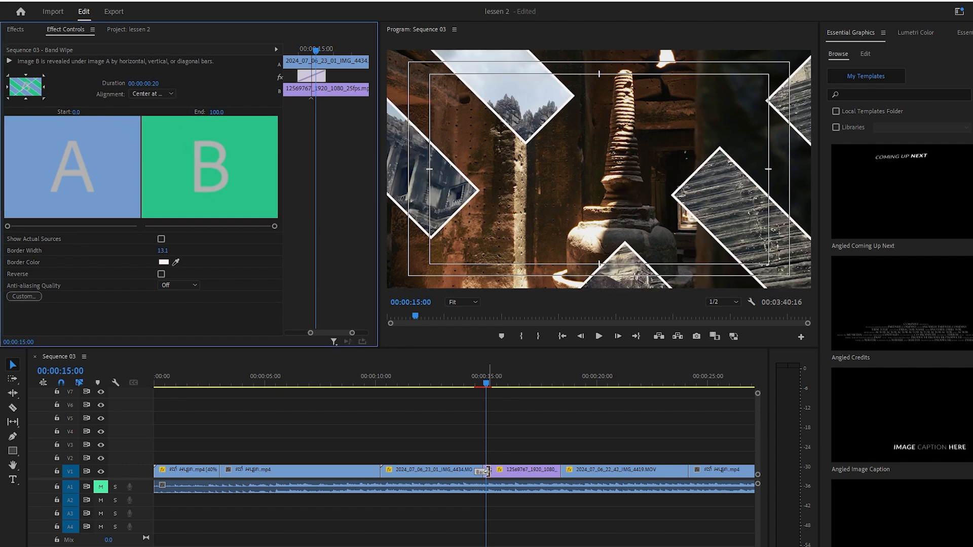
# Select the clips on either side of the Band Wipe and move the playhead just ahead of the transition to 00:00:14:08
pyautogui.click(447, 475)
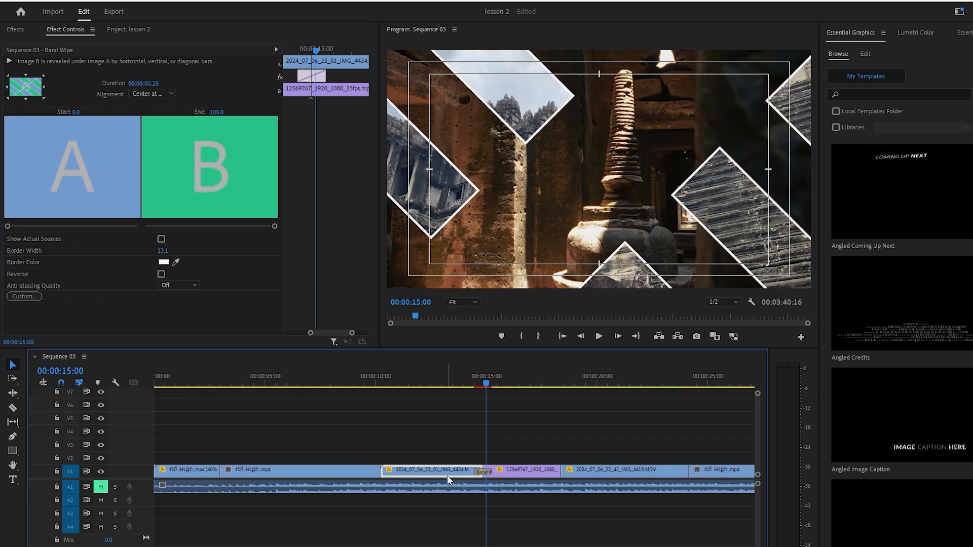
pyautogui.click(541, 477)
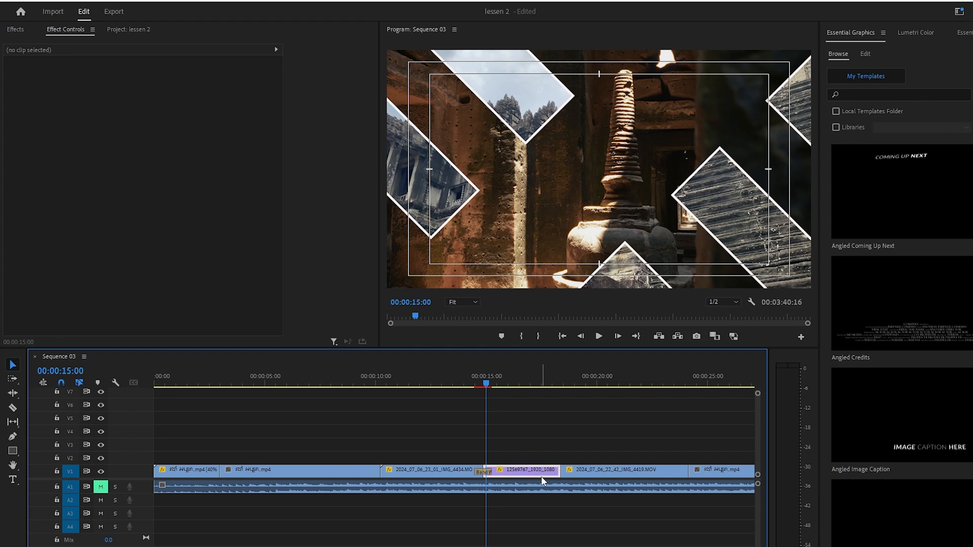
pyautogui.moveTo(487, 384); pyautogui.dragTo(469, 397)
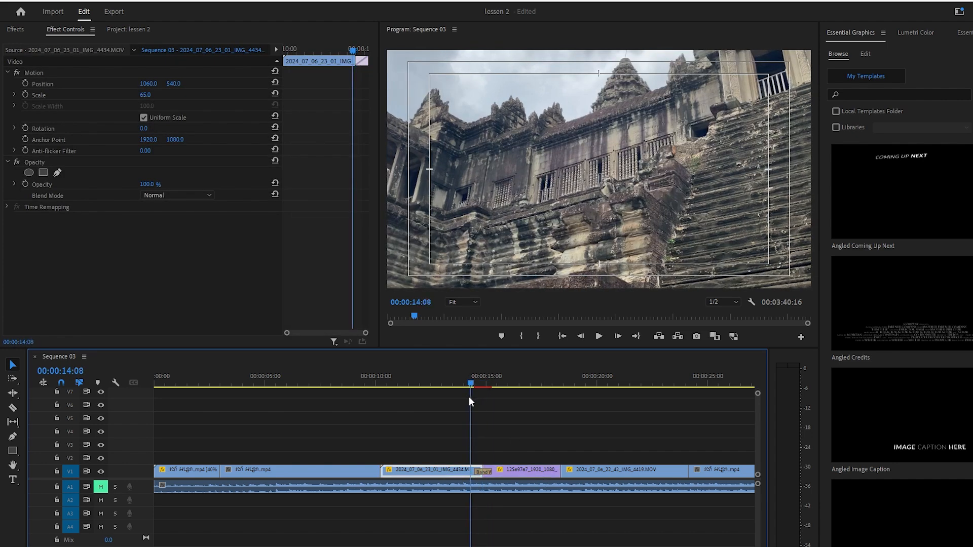
# Play the centred Band Wipe transition once and park the playhead inside it at 00:00:15:01
pyautogui.press('space')
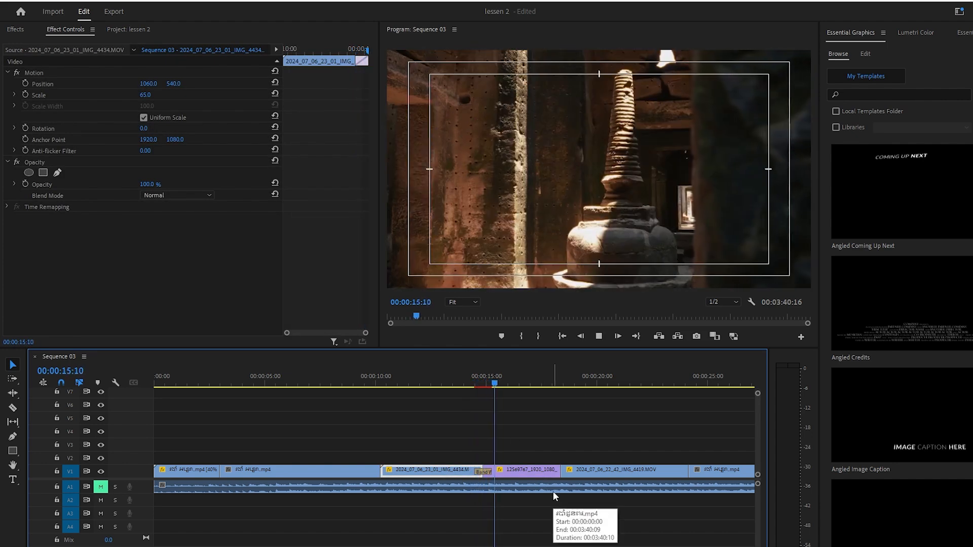
pyautogui.press('space')
pyautogui.moveTo(503, 386); pyautogui.dragTo(487, 399)
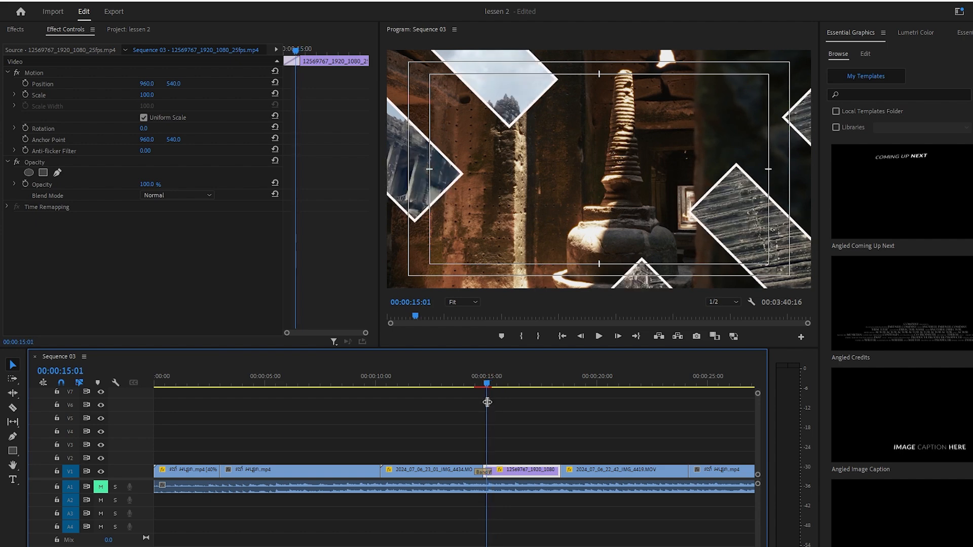
# Select the Band Wipe transition and enable Show Actual Sources so its previews use the real clips
pyautogui.click(483, 472)
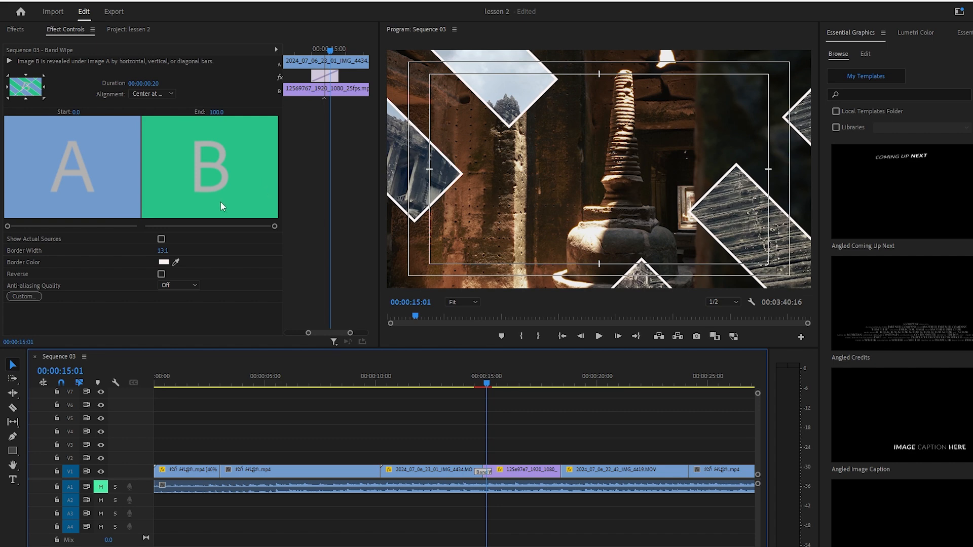
pyautogui.click(76, 163)
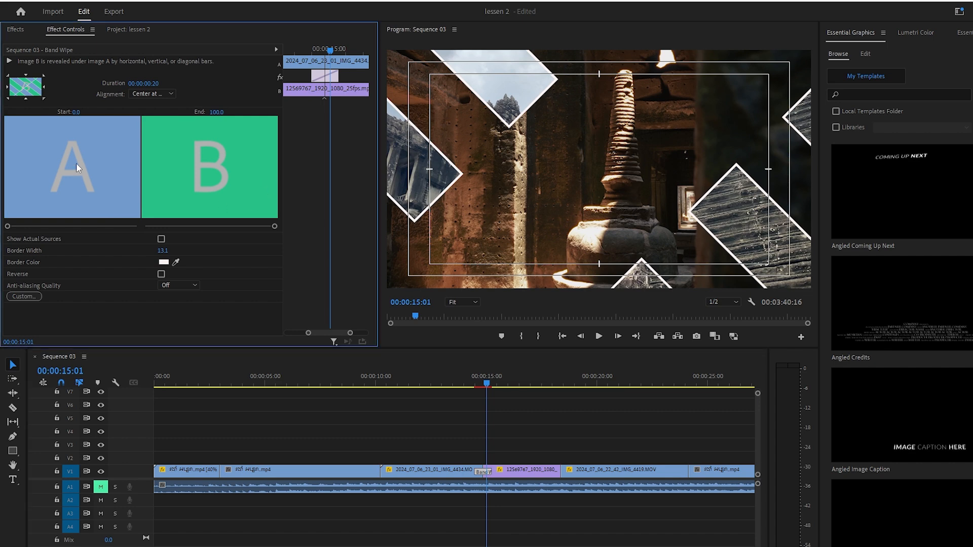
pyautogui.click(454, 470)
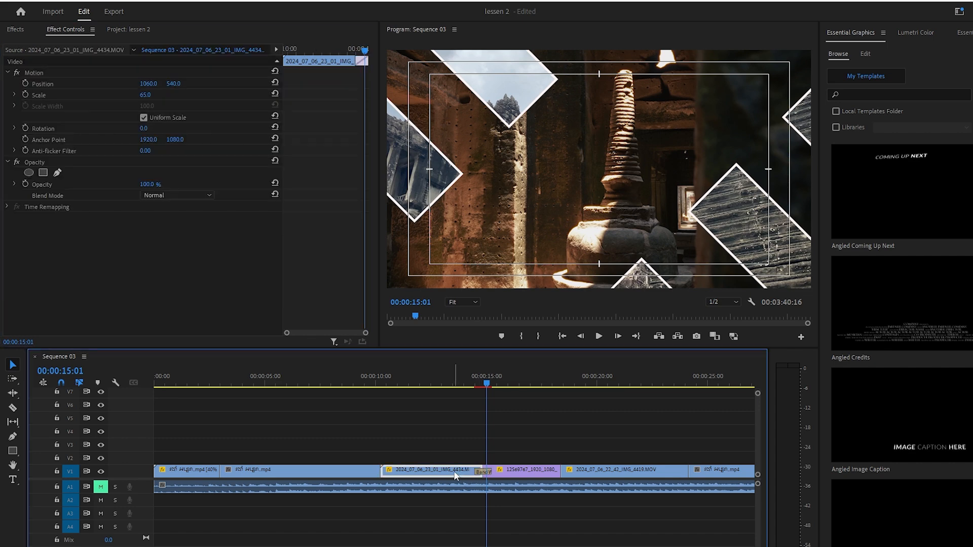
pyautogui.click(485, 470)
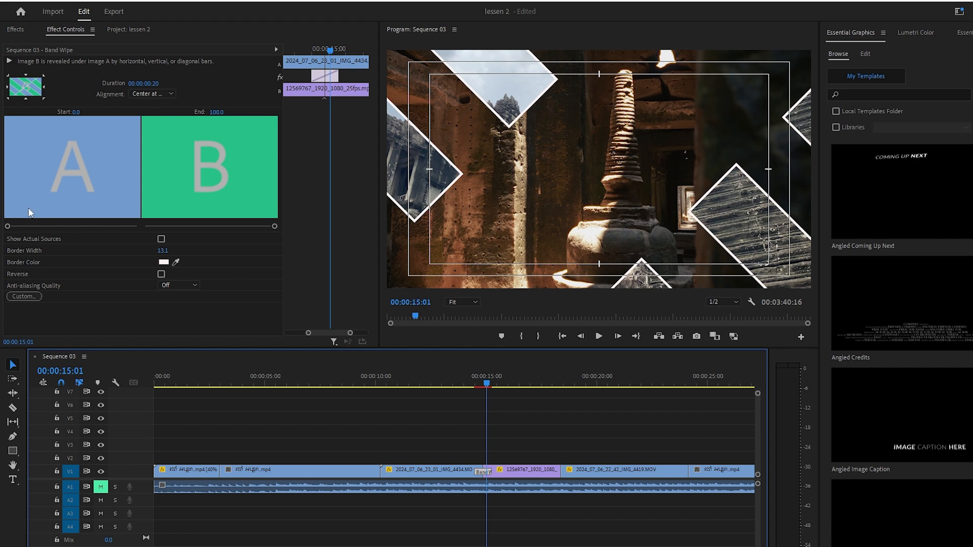
pyautogui.click(164, 238)
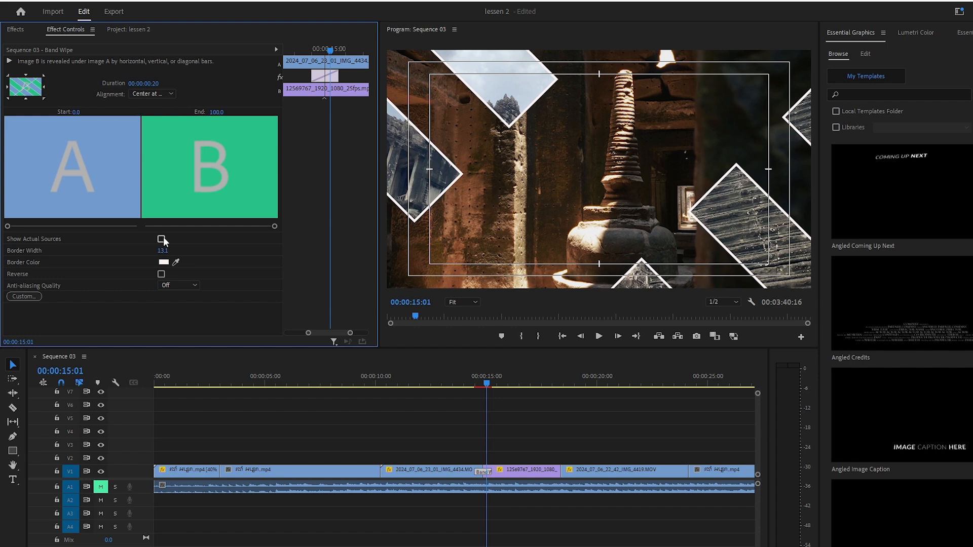
pyautogui.click(162, 239)
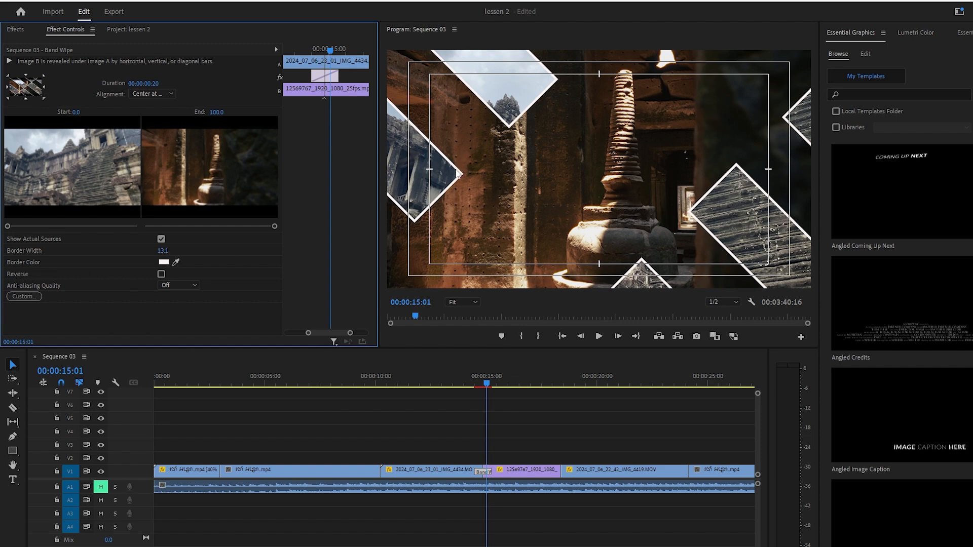
# Set the Band Wipe transition's border color to red (ED0808)
pyautogui.click(164, 262)
pyautogui.moveTo(479, 328); pyautogui.dragTo(512, 349)
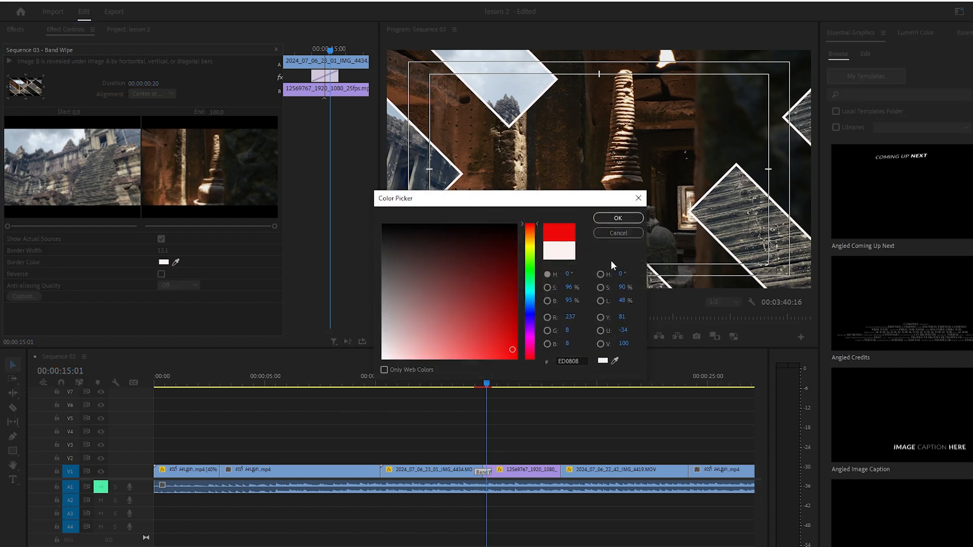
pyautogui.click(618, 218)
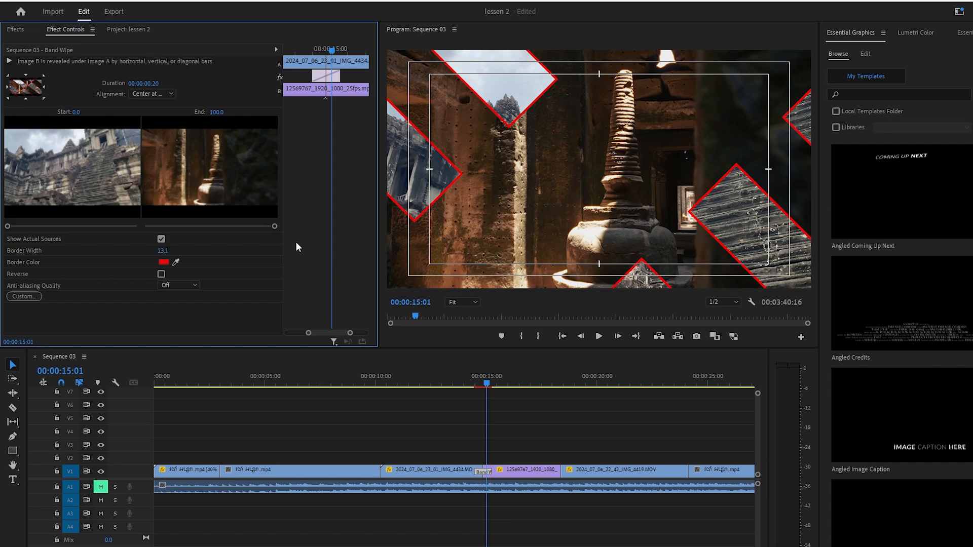
# Set the Band Wipe transition's border color to yellow (EAED08)
pyautogui.click(163, 263)
pyautogui.click(530, 247)
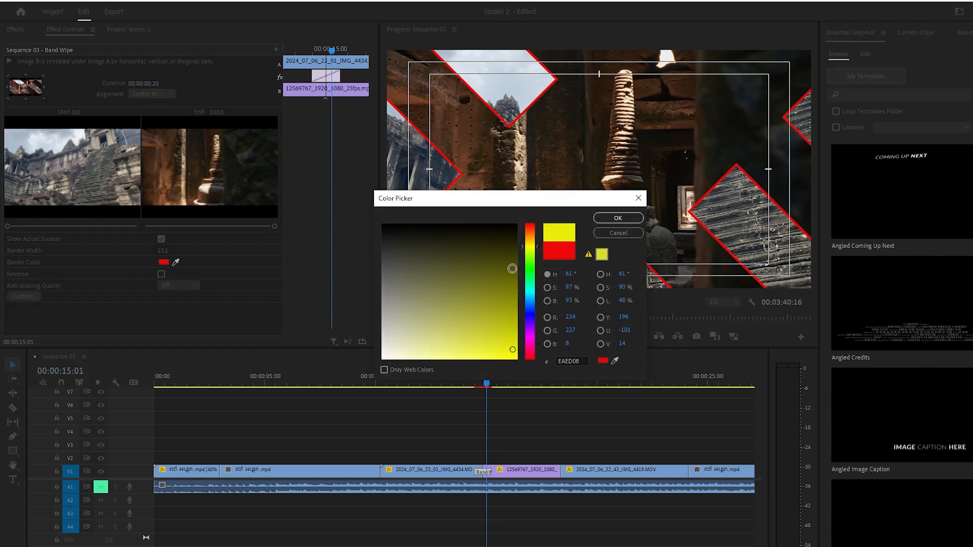
pyautogui.moveTo(512, 269); pyautogui.dragTo(512, 354)
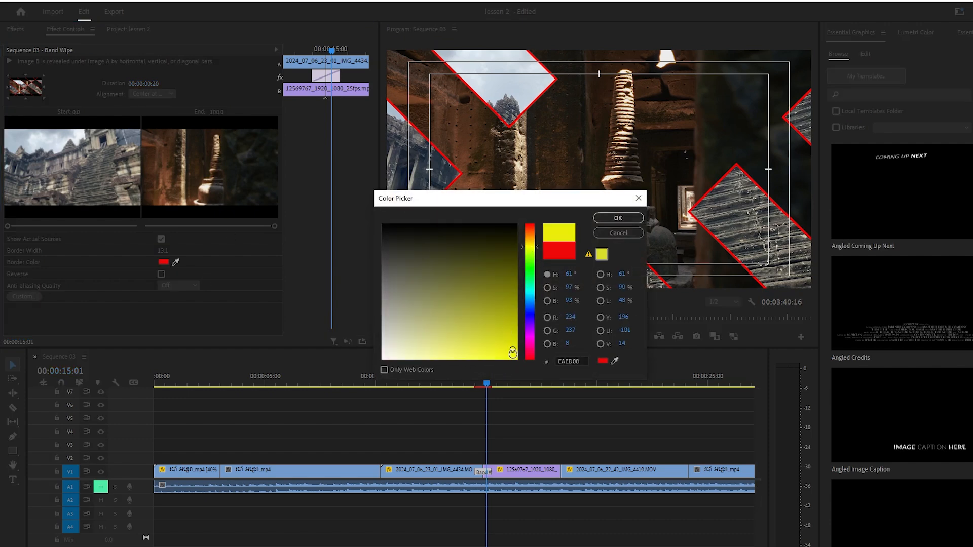
pyautogui.click(616, 218)
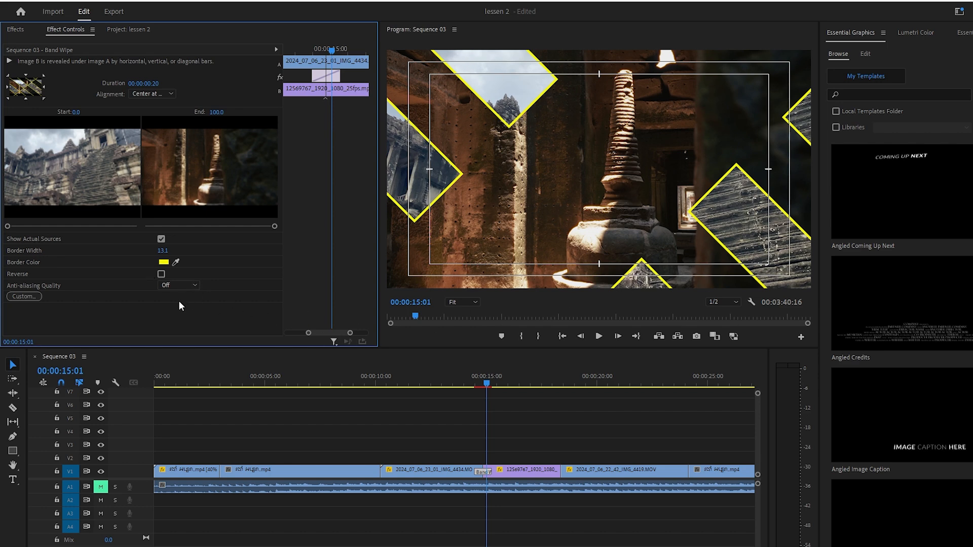
# Try the Band Wipe with Reverse enabled by playing it from 00:00:13:21, and switch Reverse off again
pyautogui.click(161, 274)
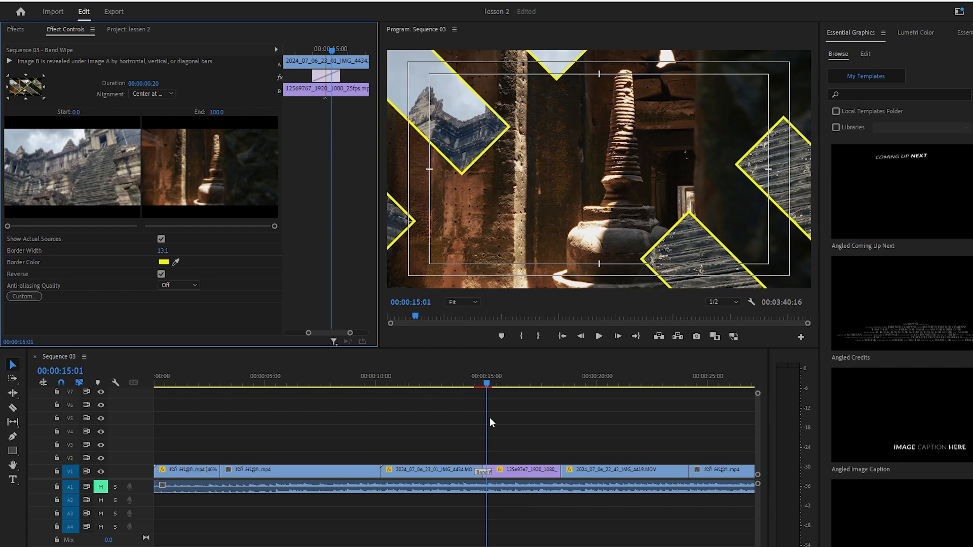
pyautogui.click(471, 390)
pyautogui.click(461, 394)
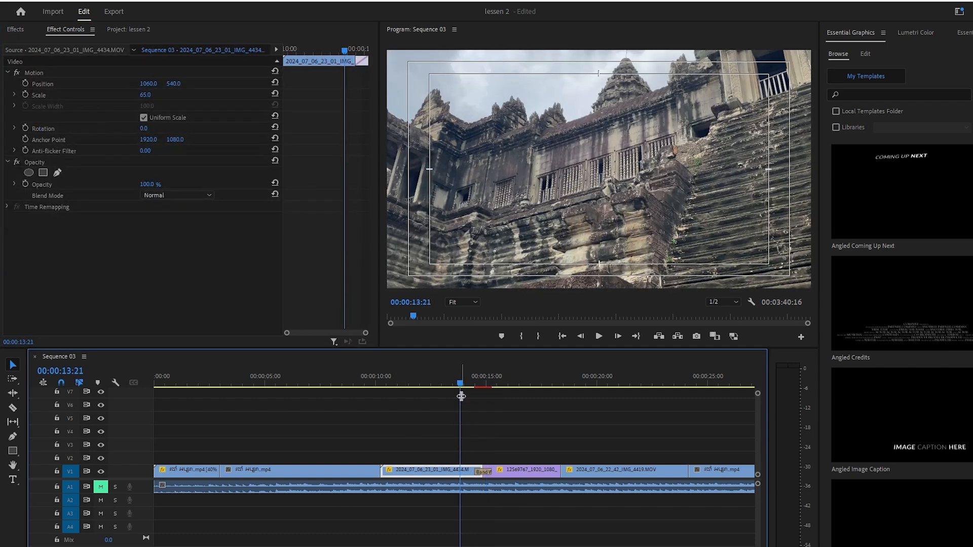
pyautogui.press('space')
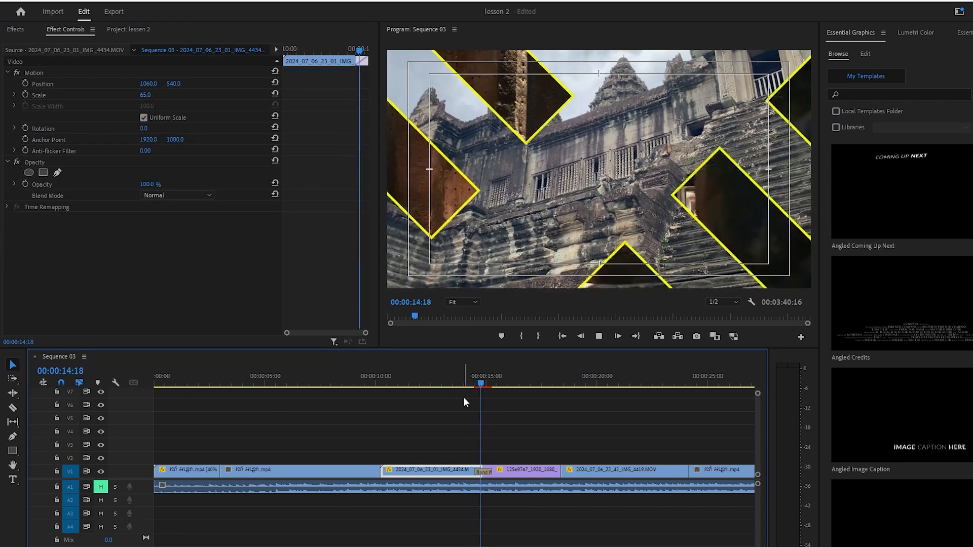
pyautogui.press('space')
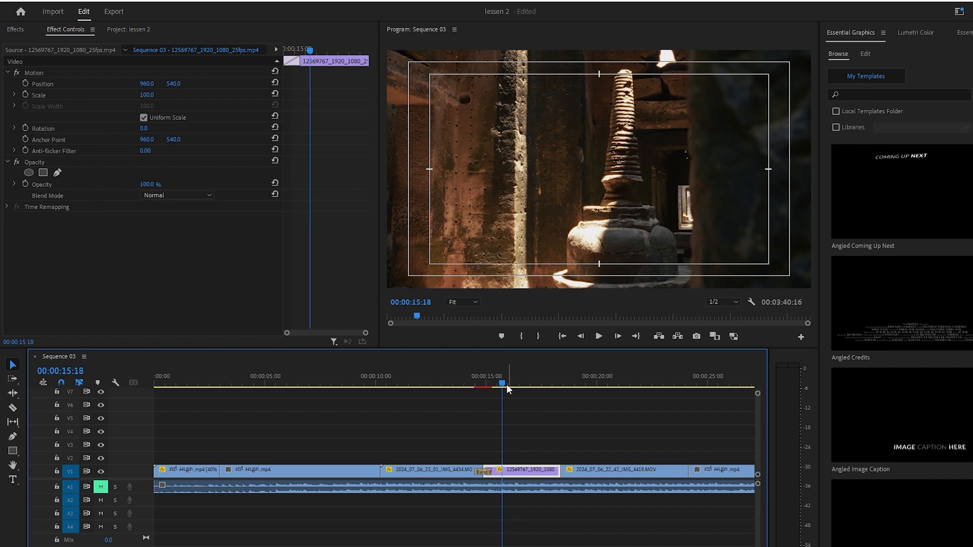
pyautogui.moveTo(507, 386); pyautogui.dragTo(488, 387)
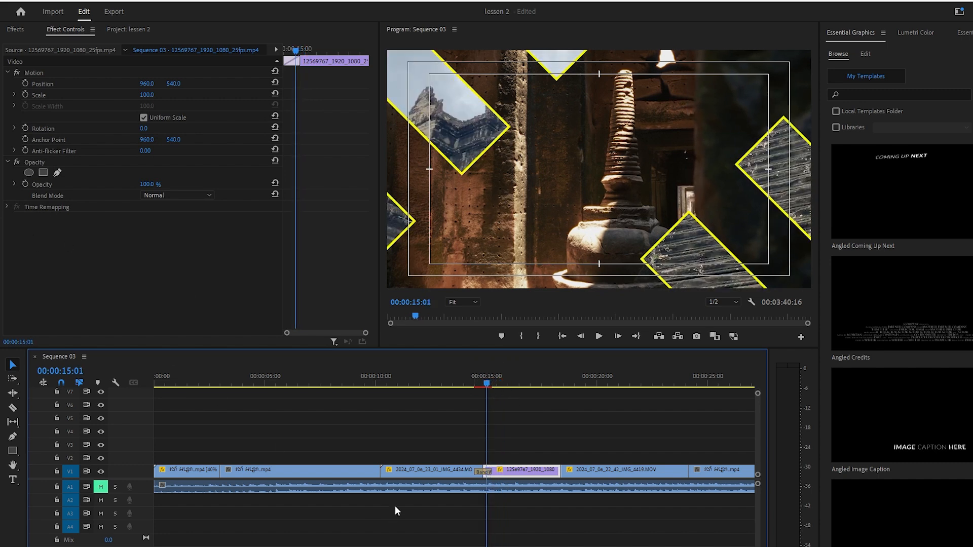
pyautogui.click(481, 470)
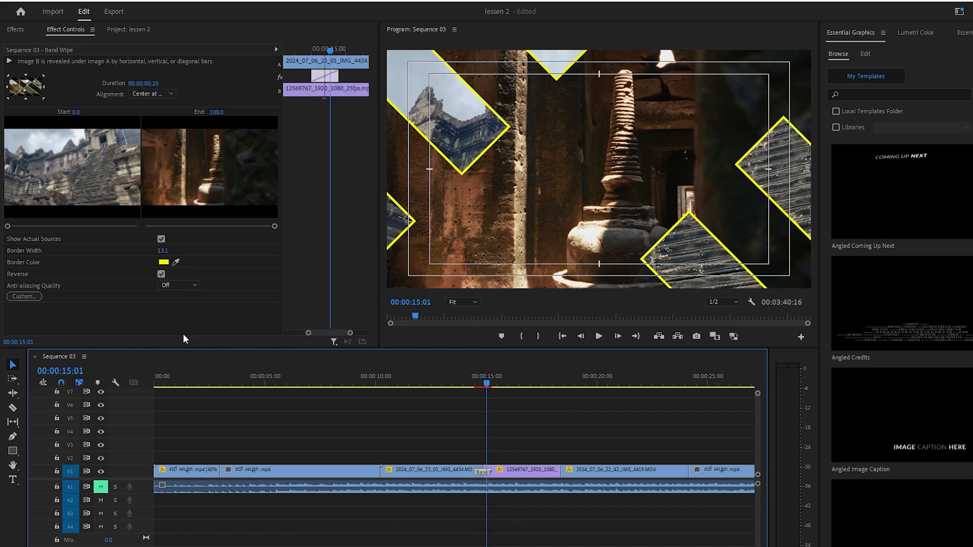
pyautogui.click(163, 274)
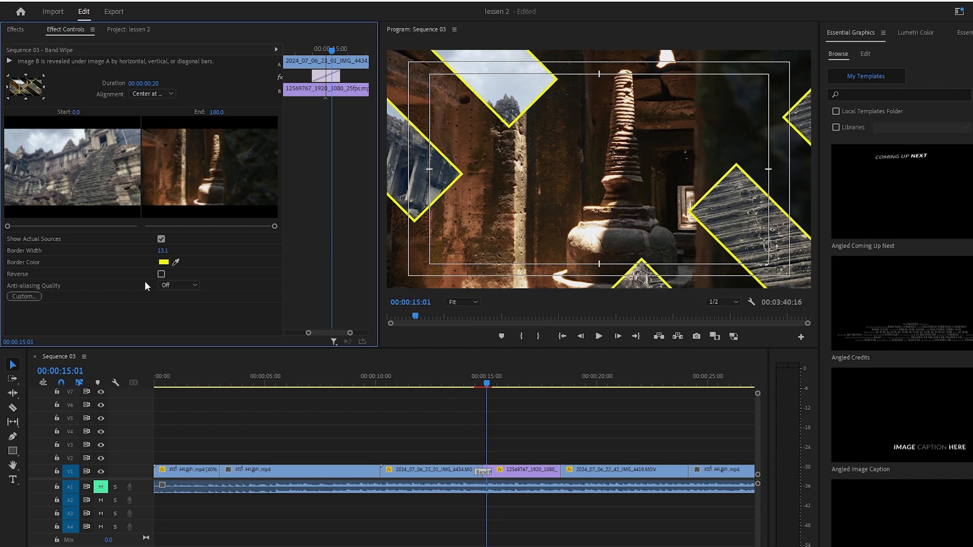
# Set the Band Wipe's anti-aliasing quality to High and play the transition back from 00:00:13:10
pyautogui.click(192, 285)
pyautogui.click(192, 284)
pyautogui.click(184, 284)
pyautogui.click(177, 331)
pyautogui.click(451, 394)
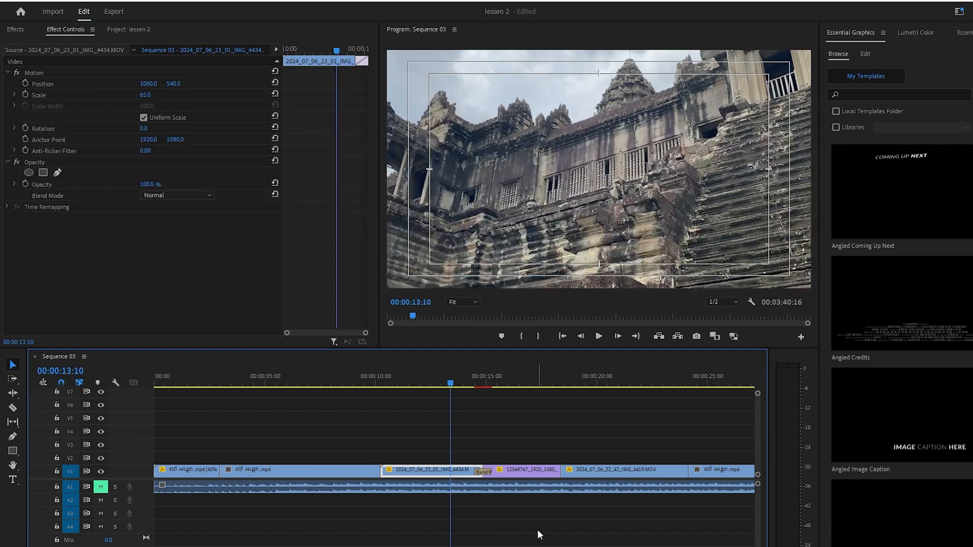
pyautogui.press('space')
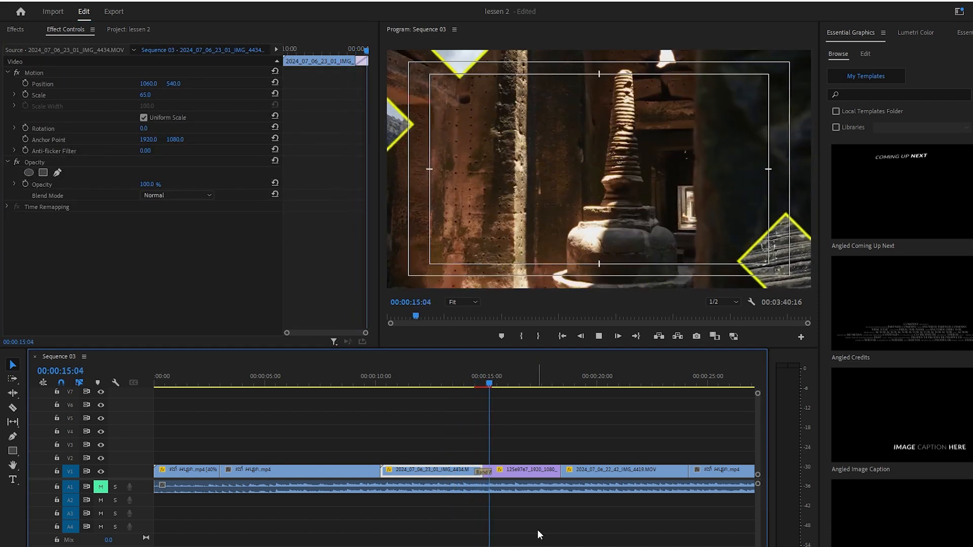
pyautogui.press('space')
pyautogui.moveTo(501, 386); pyautogui.dragTo(485, 394)
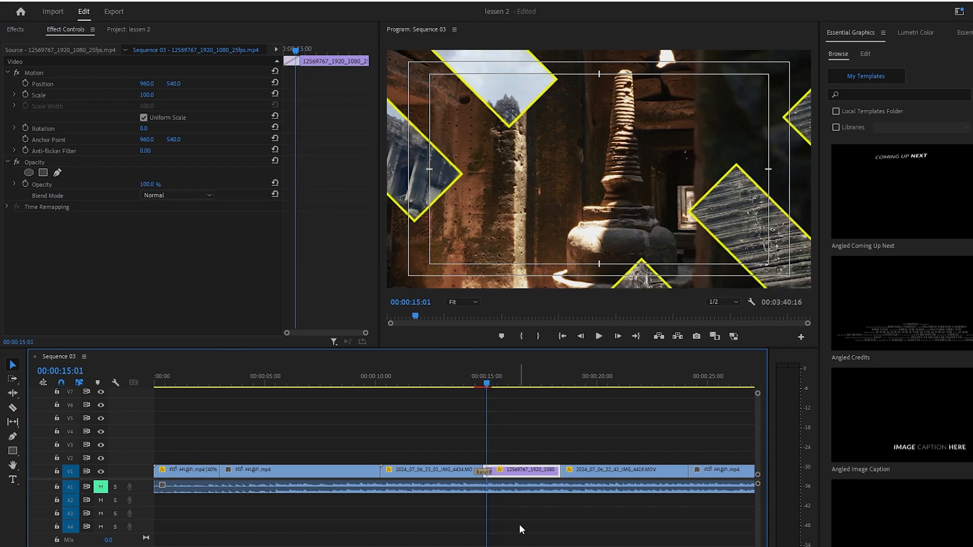
# Set the Band Wipe's anti-aliasing quality back to Off and play the transition from just before its start
pyautogui.click(484, 472)
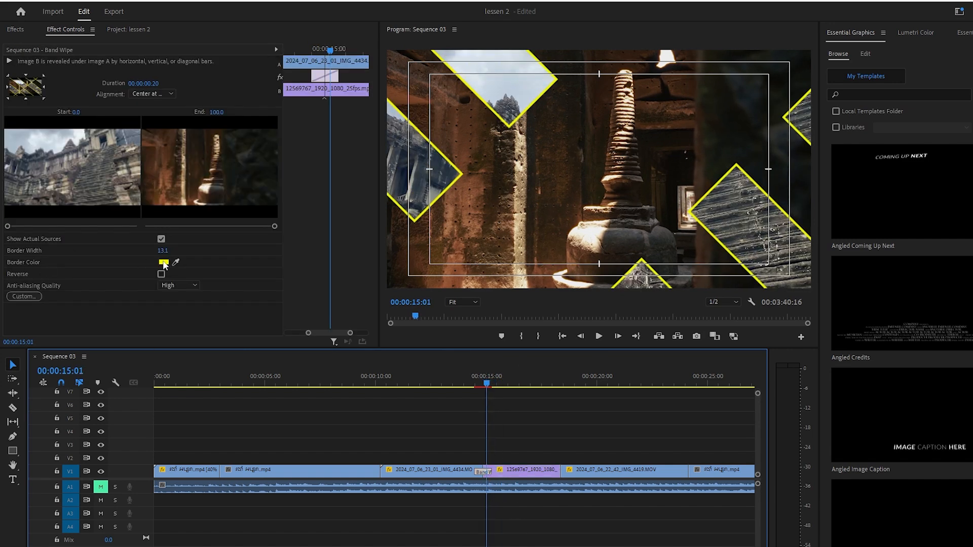
pyautogui.click(177, 284)
pyautogui.click(176, 291)
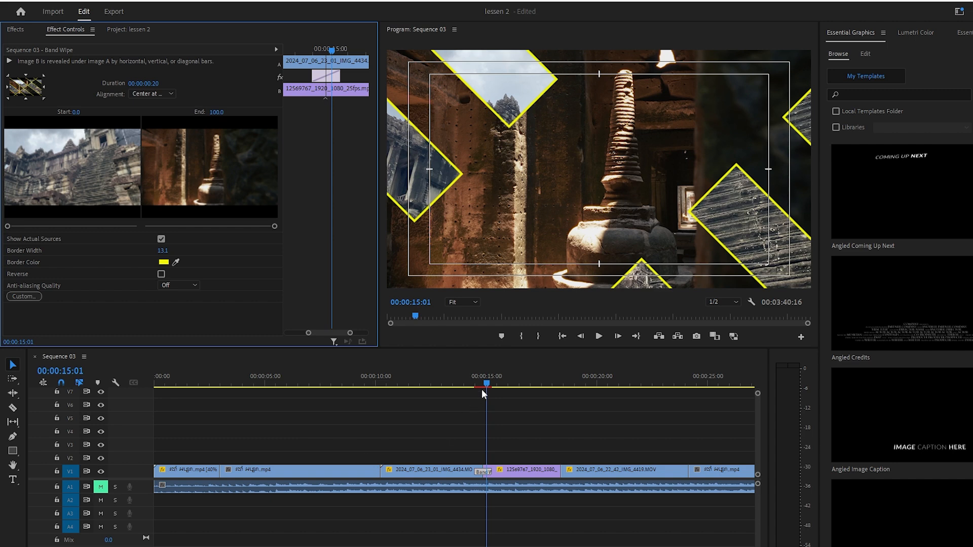
pyautogui.moveTo(488, 378); pyautogui.dragTo(460, 391)
pyautogui.press('space')
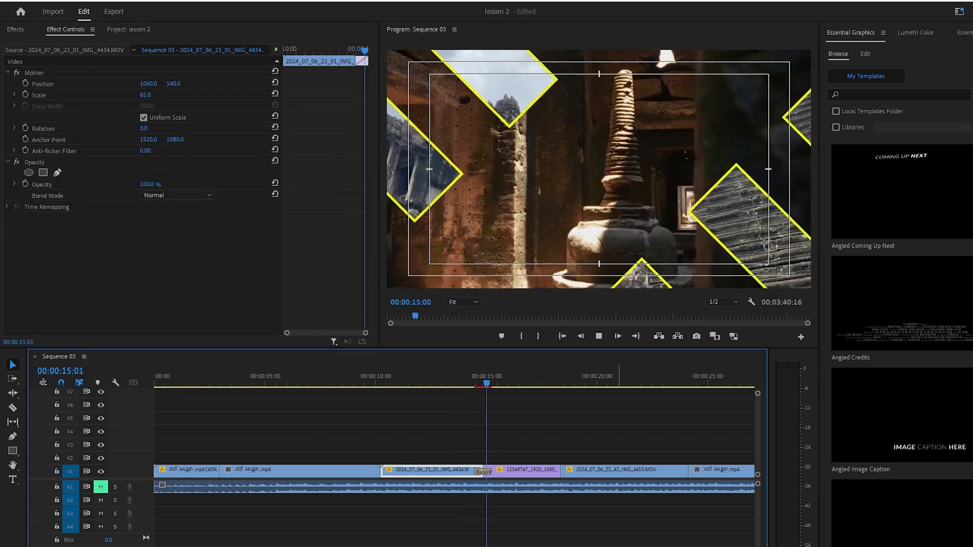
pyautogui.press('space')
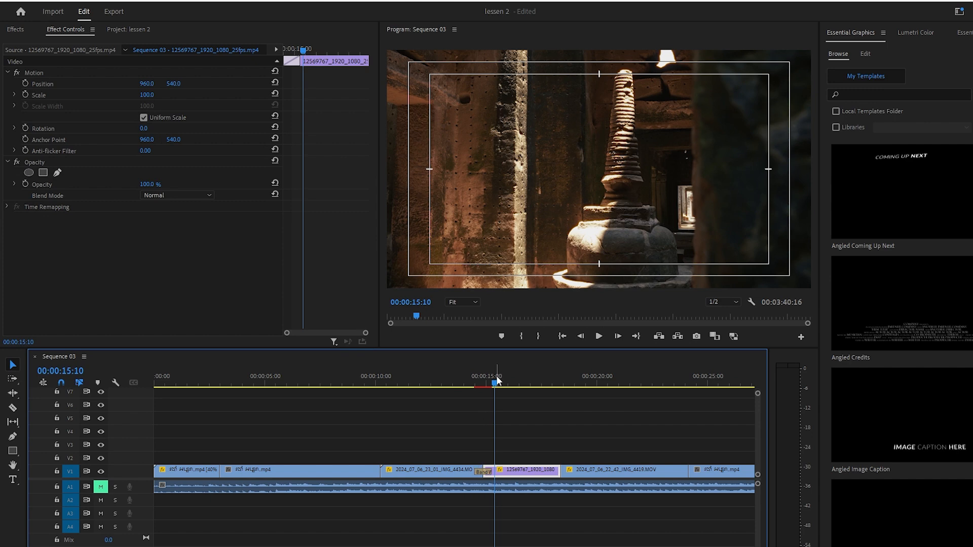
# Apply the Barn Doors wipe transition to the cut at 00:00:18:11, before the IMG_4419 clip
pyautogui.moveTo(497, 380); pyautogui.dragTo(564, 408)
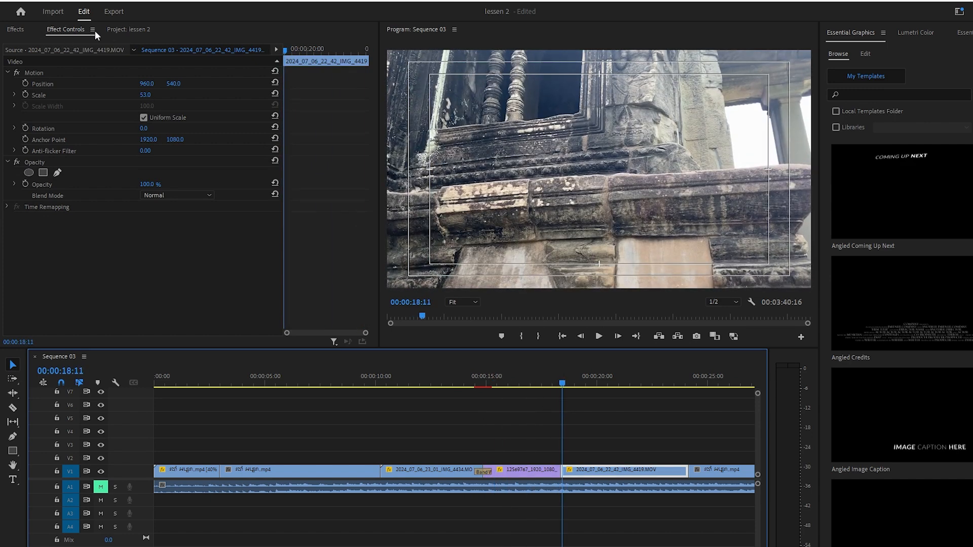
pyautogui.click(15, 30)
pyautogui.click(65, 217)
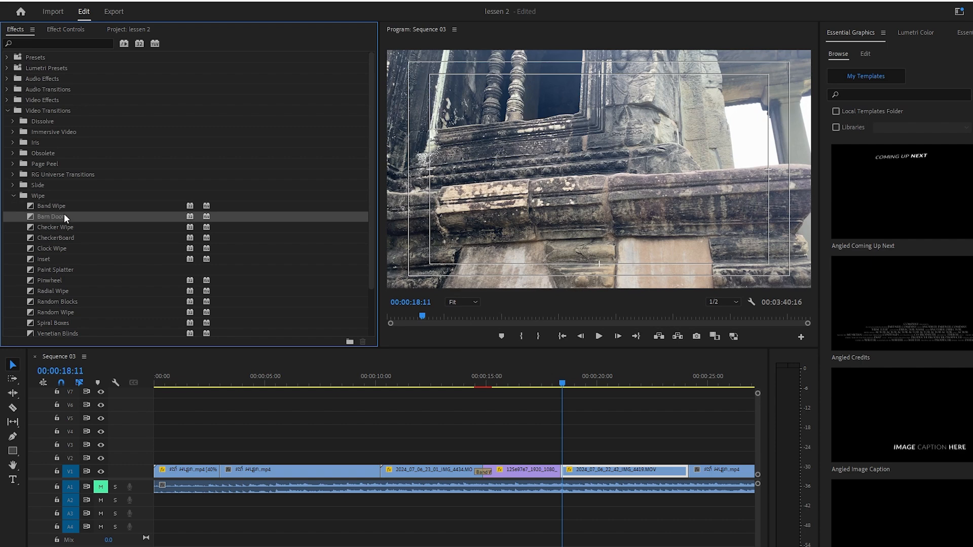
pyautogui.moveTo(489, 411); pyautogui.dragTo(561, 472)
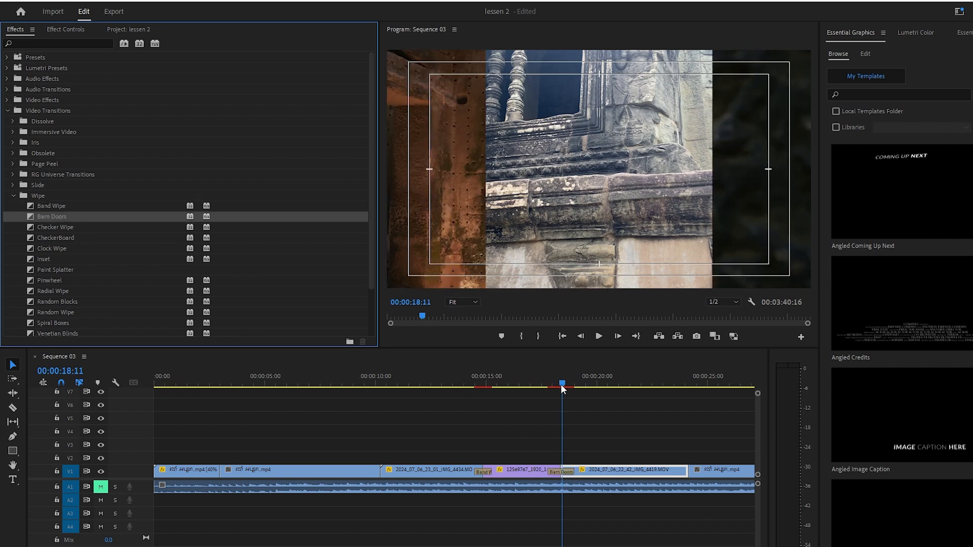
# Play through the Barn Doors transition twice, starting first from 00:00:16:16, and select the transition in the sequence
pyautogui.moveTo(562, 384); pyautogui.dragTo(522, 389)
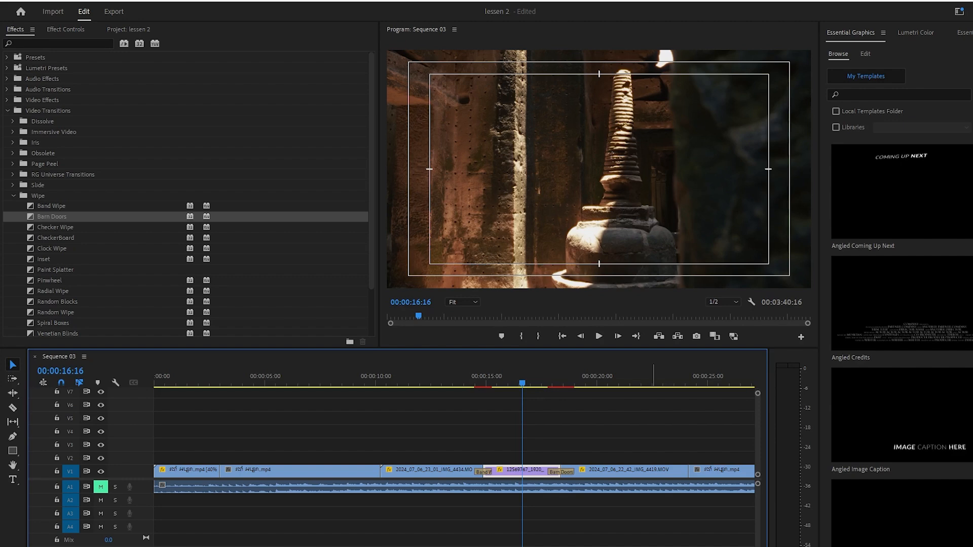
pyautogui.press('space')
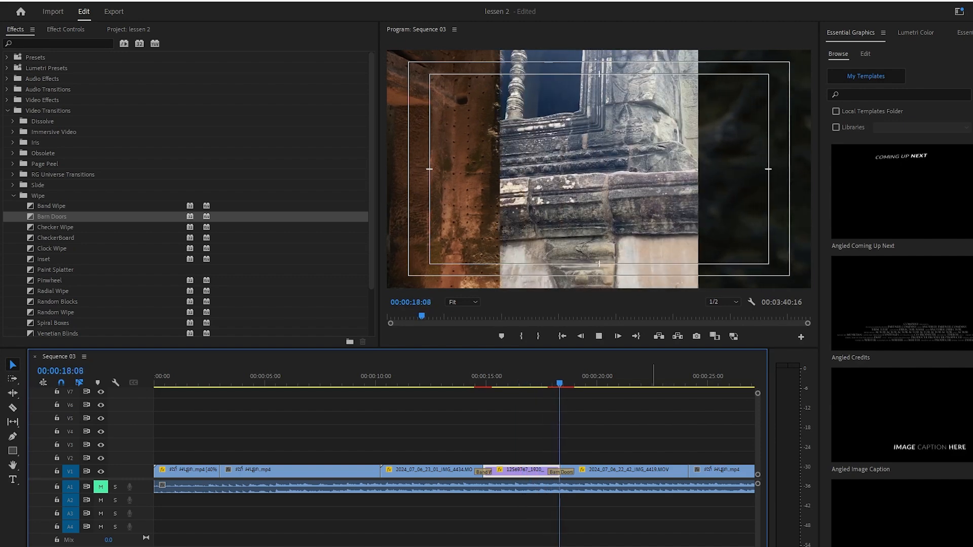
pyautogui.press('space')
pyautogui.moveTo(568, 380); pyautogui.dragTo(536, 408)
pyautogui.press('space')
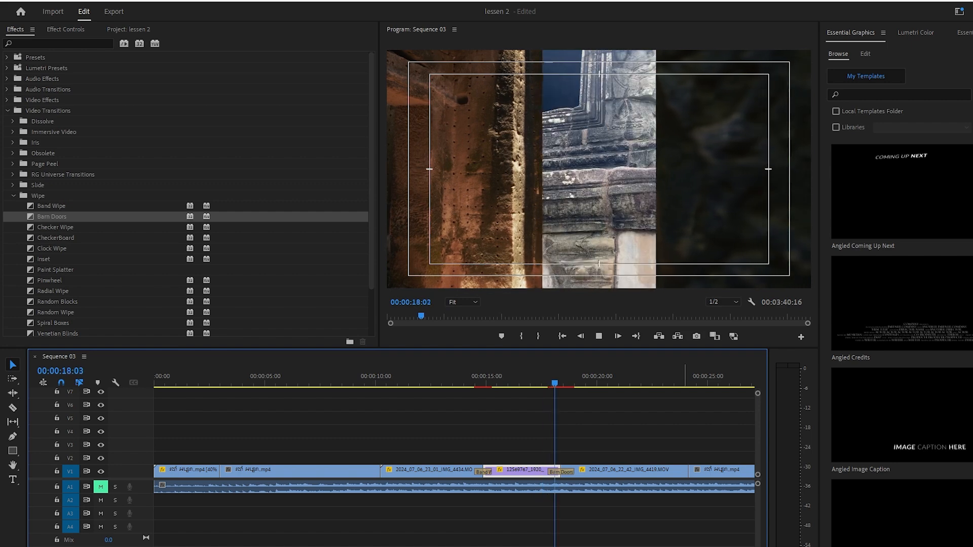
pyautogui.press('space')
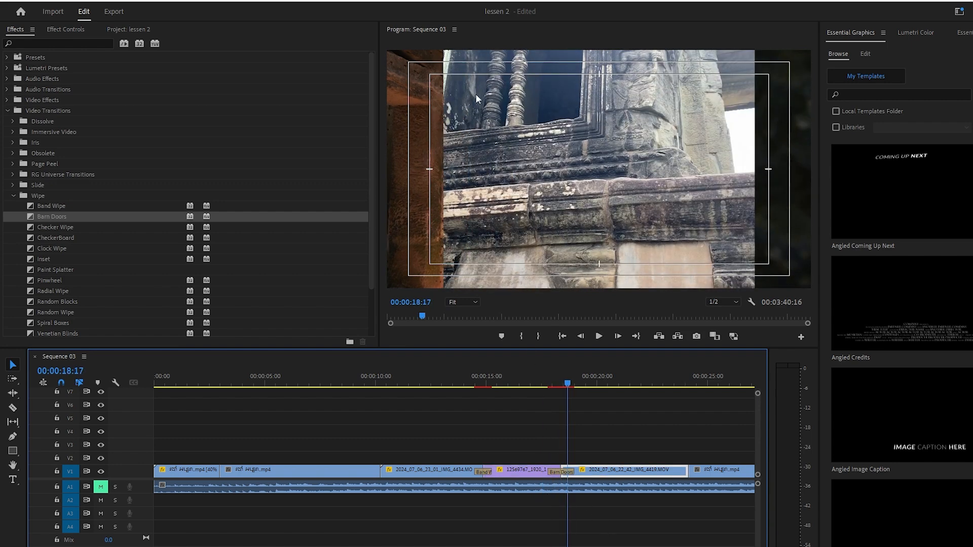
pyautogui.click(564, 472)
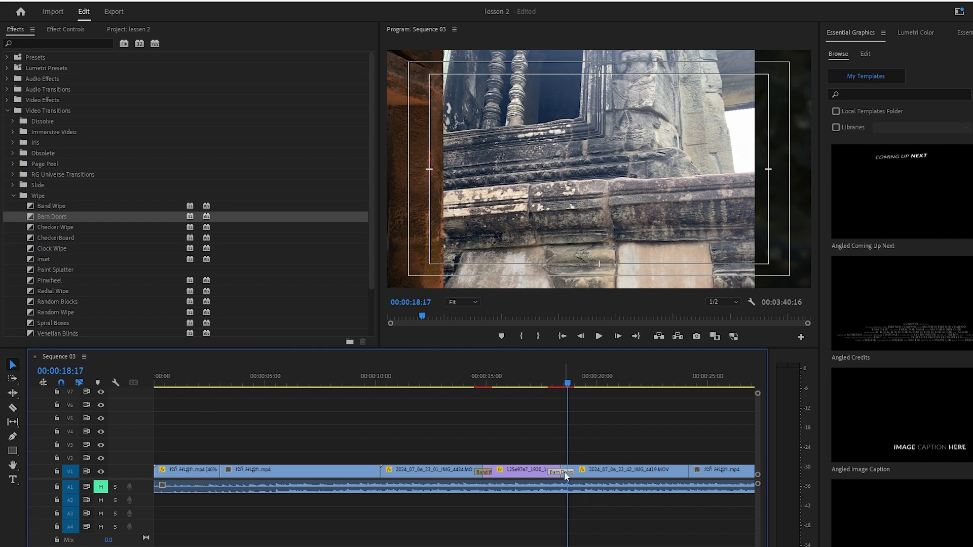
# Set the Barn Doors transition's border color to light pink E8CBCB and its border width to 8.0
pyautogui.click(72, 31)
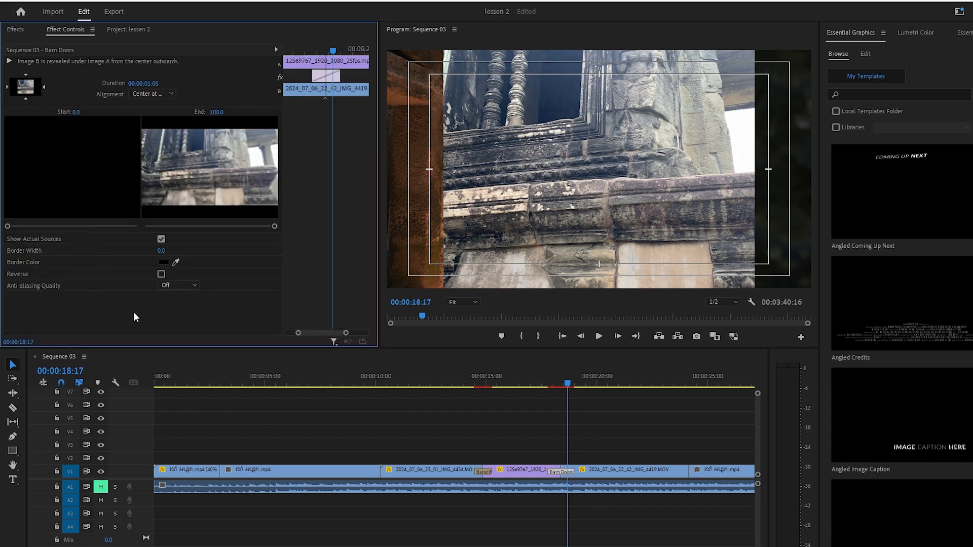
pyautogui.click(163, 262)
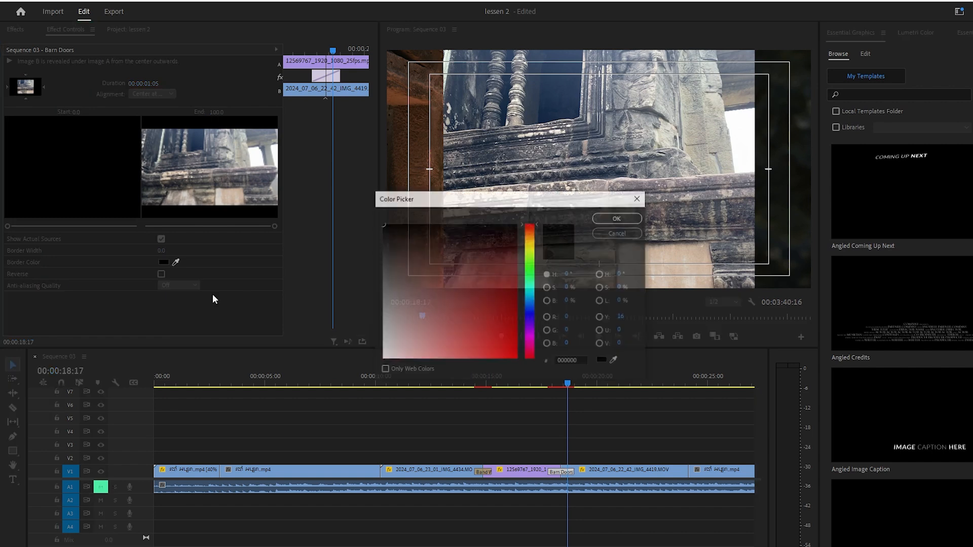
pyautogui.click(400, 346)
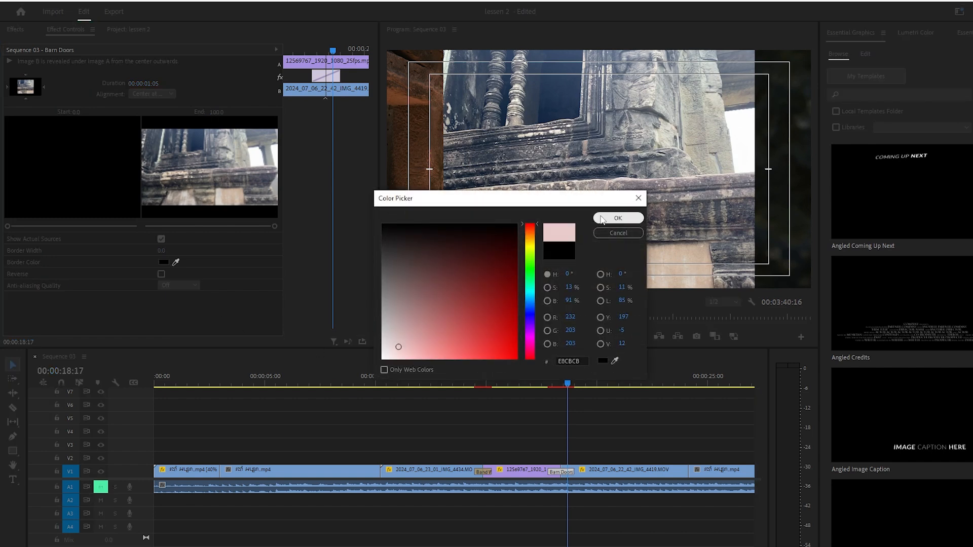
pyautogui.click(618, 217)
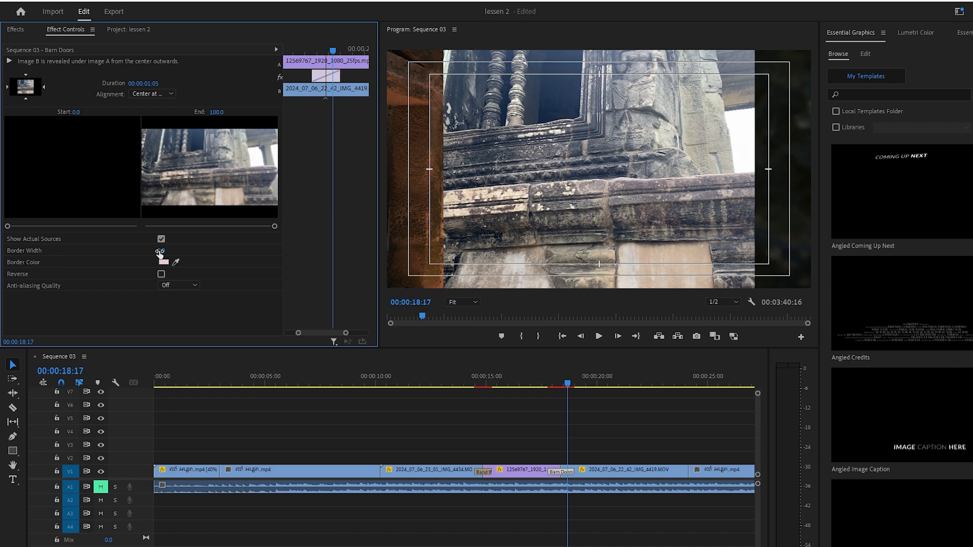
pyautogui.moveTo(160, 252); pyautogui.dragTo(167, 252)
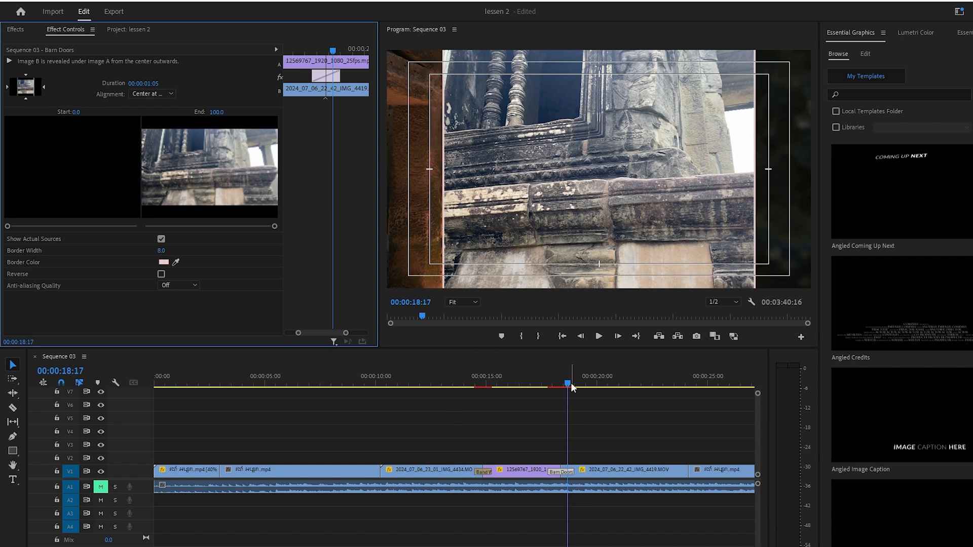
# Play through the Barn Doors transition from before its start to check the pink border
pyautogui.moveTo(567, 382); pyautogui.dragTo(522, 400)
pyautogui.press('space')
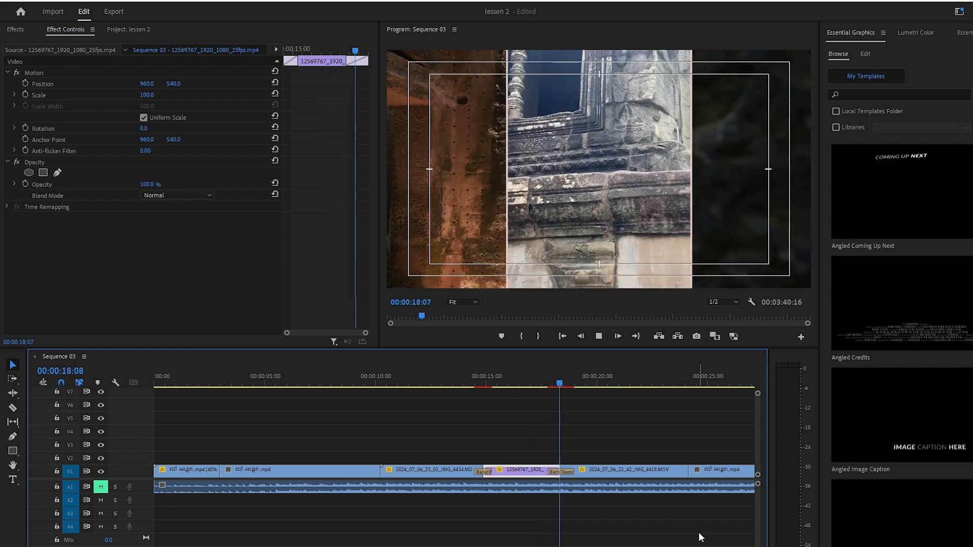
pyautogui.press('space')
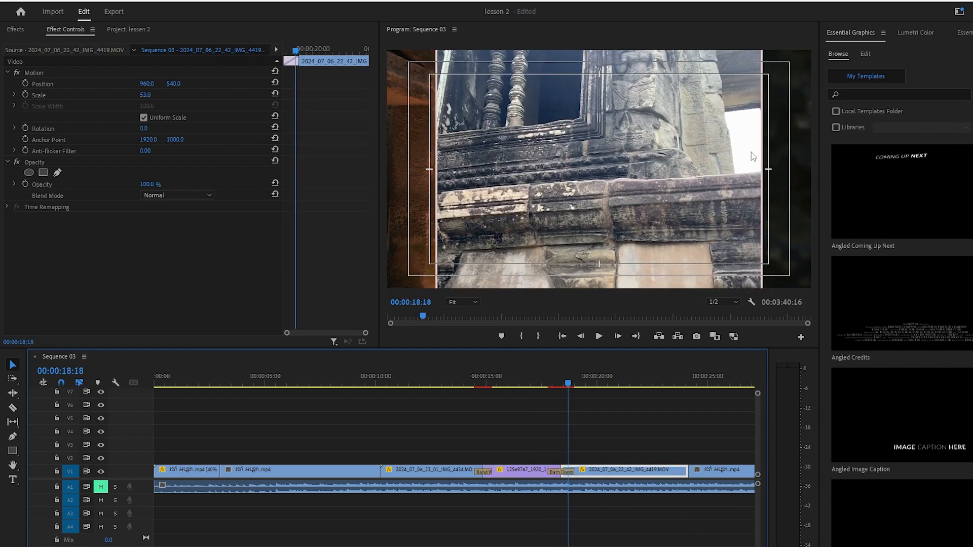
# Set the Barn Doors border width to 10.1 and play the transition from 00:00:16:10
pyautogui.click(559, 473)
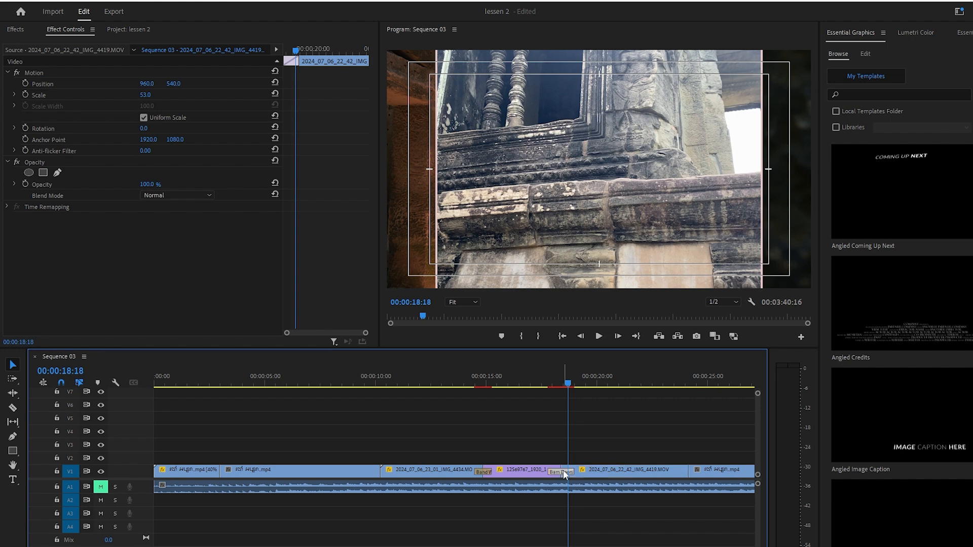
pyautogui.moveTo(161, 253); pyautogui.dragTo(166, 254)
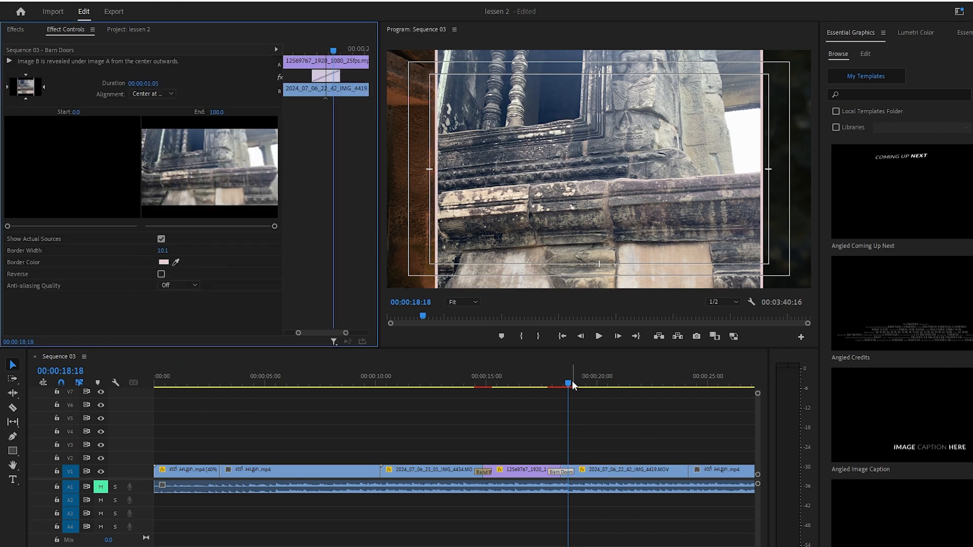
pyautogui.moveTo(567, 382); pyautogui.dragTo(517, 405)
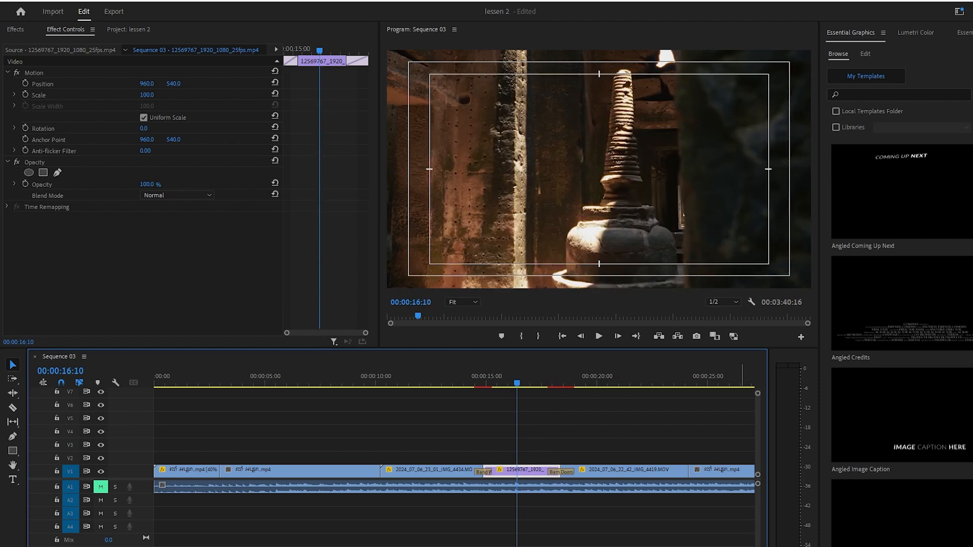
pyautogui.press('space')
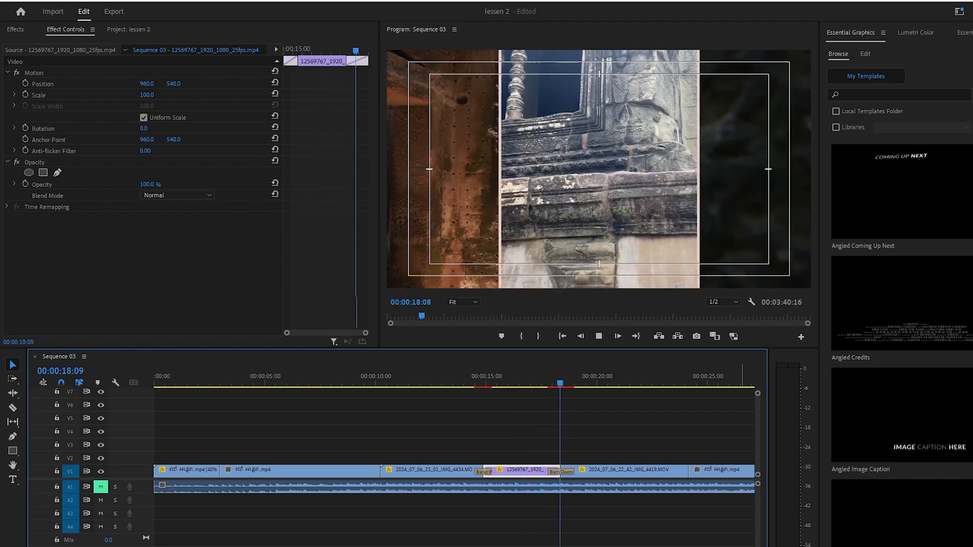
pyautogui.press('space')
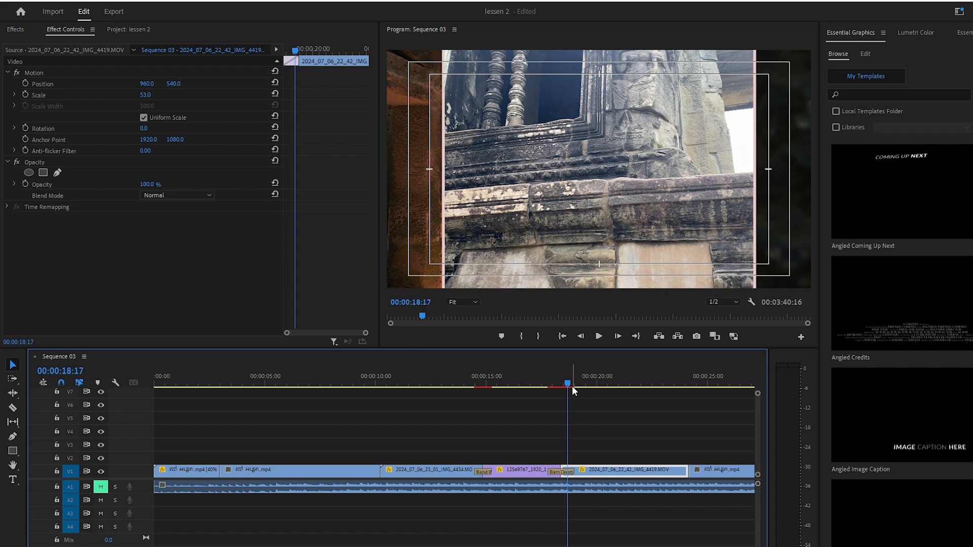
# Apply the Checker Wipe transition to the cut before the IMG_4434 clip, just after 00:00:10:01
pyautogui.moveTo(566, 384); pyautogui.dragTo(375, 409)
pyautogui.click(383, 471)
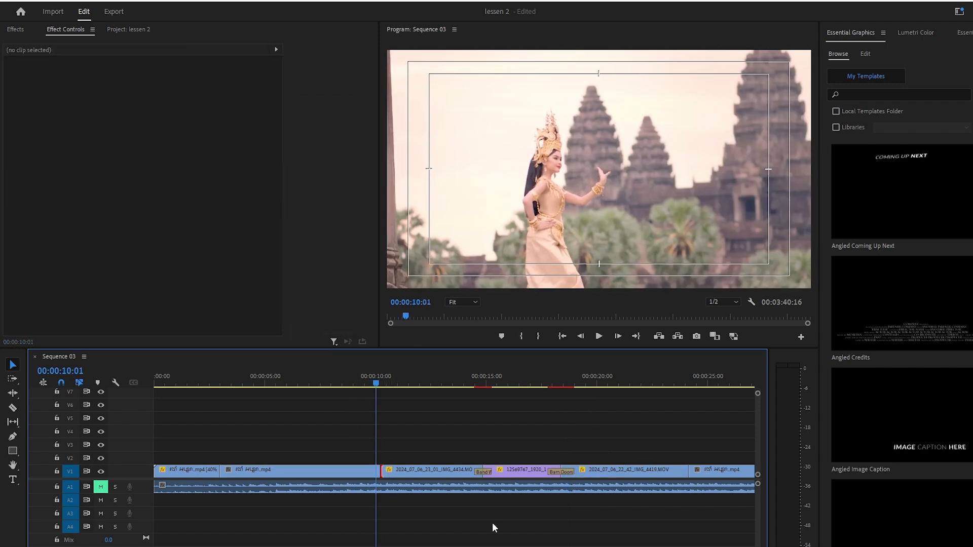
pyautogui.click(9, 30)
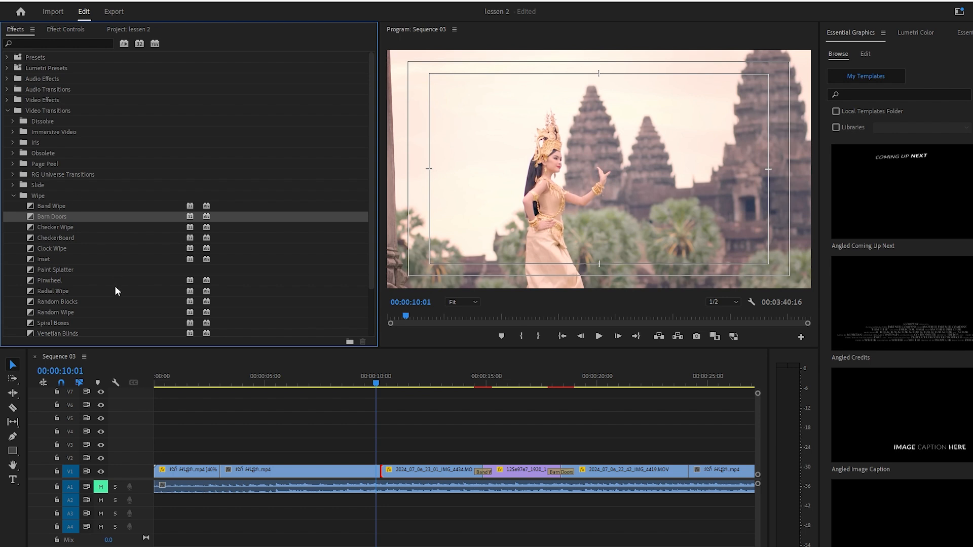
pyautogui.scroll(-1, 115, 286)
pyautogui.click(89, 215)
pyautogui.moveTo(91, 215); pyautogui.dragTo(385, 471)
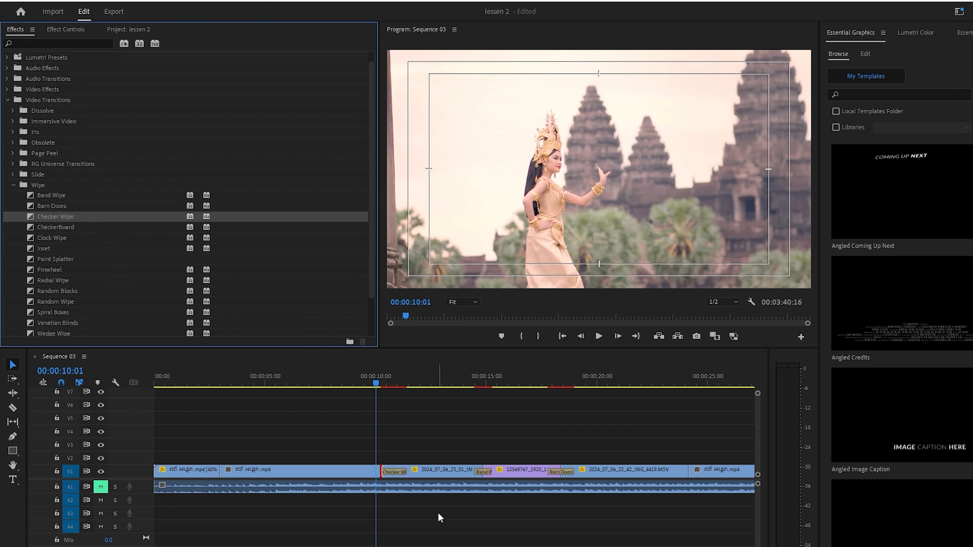
# Set the Checker Wipe transition's alignment to Center at Cut
pyautogui.click(400, 473)
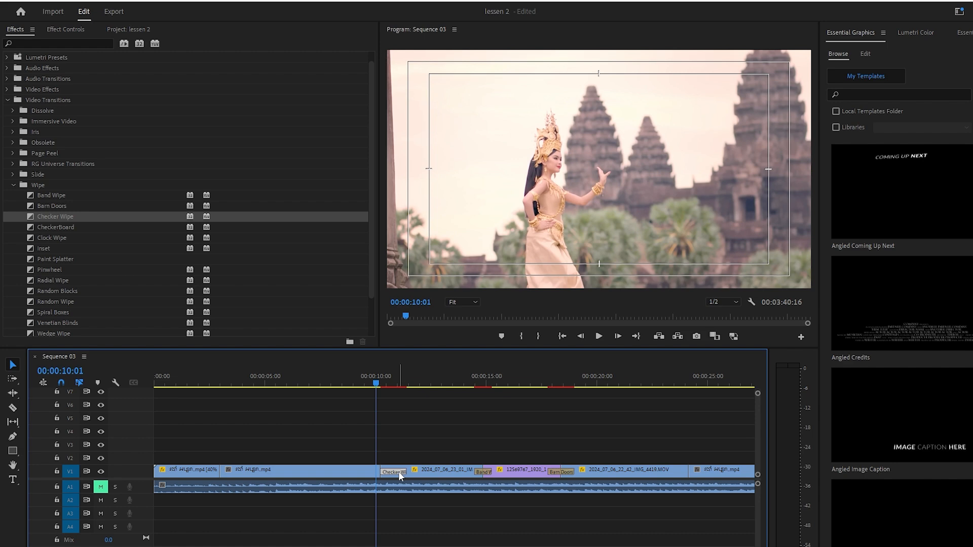
pyautogui.click(57, 27)
pyautogui.click(170, 93)
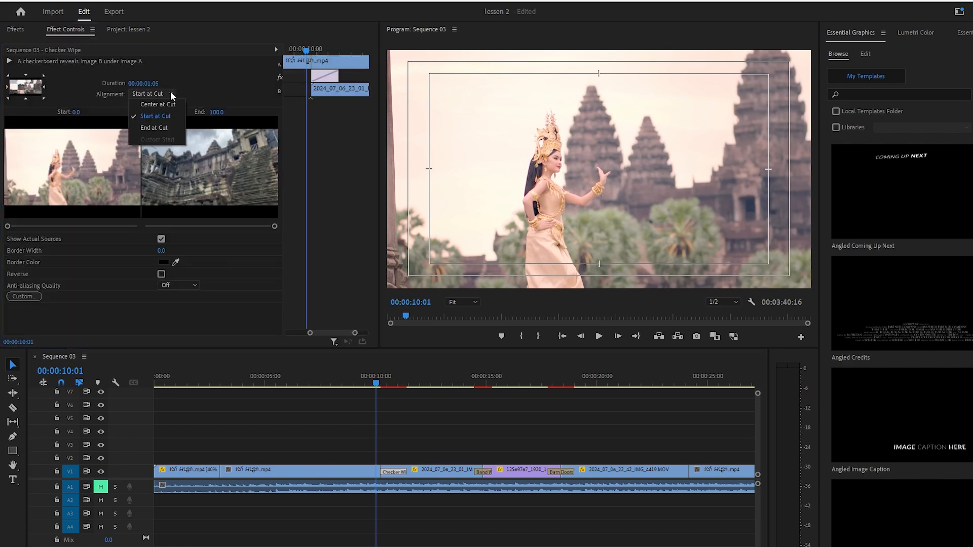
pyautogui.click(161, 99)
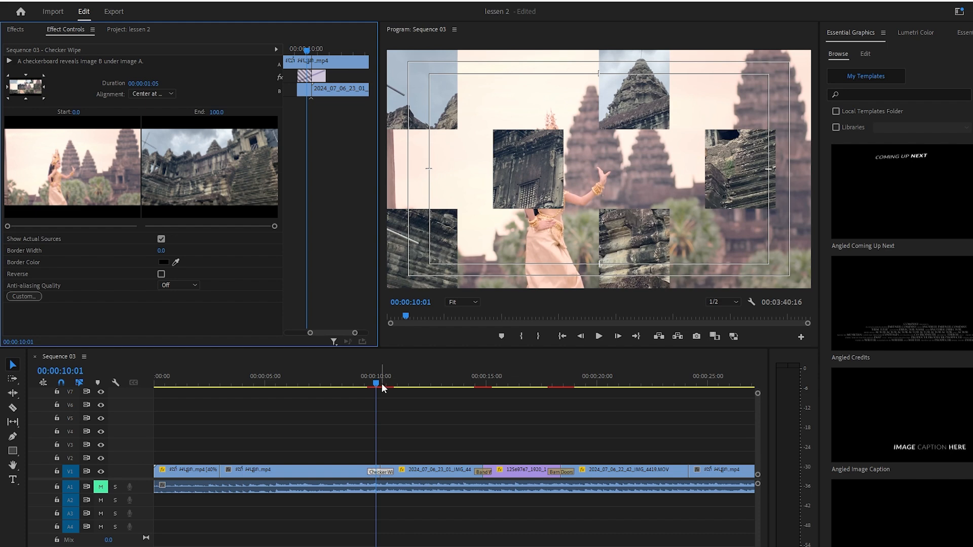
# Play through the Checker Wipe transition from before its start and delete it from the sequence
pyautogui.moveTo(377, 384); pyautogui.dragTo(347, 396)
pyautogui.press('space')
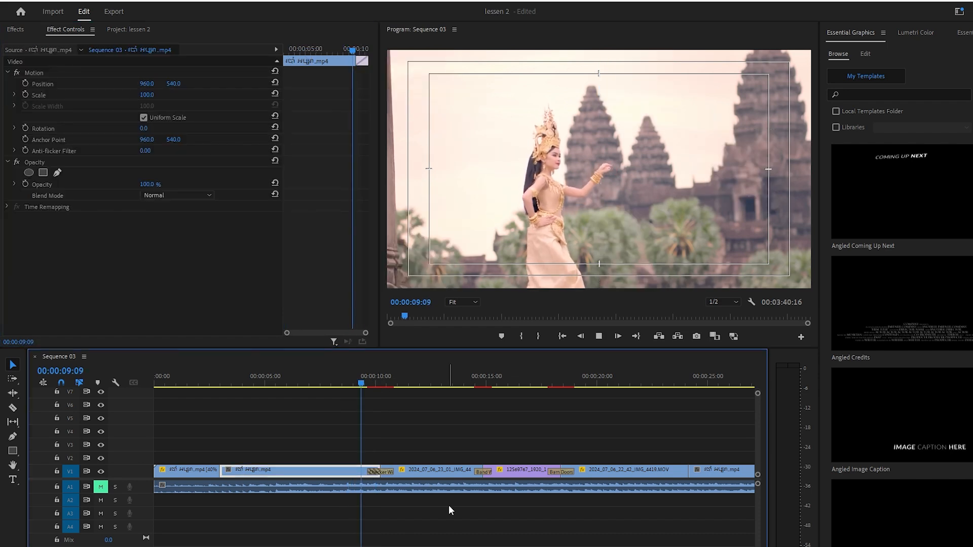
pyautogui.press('space')
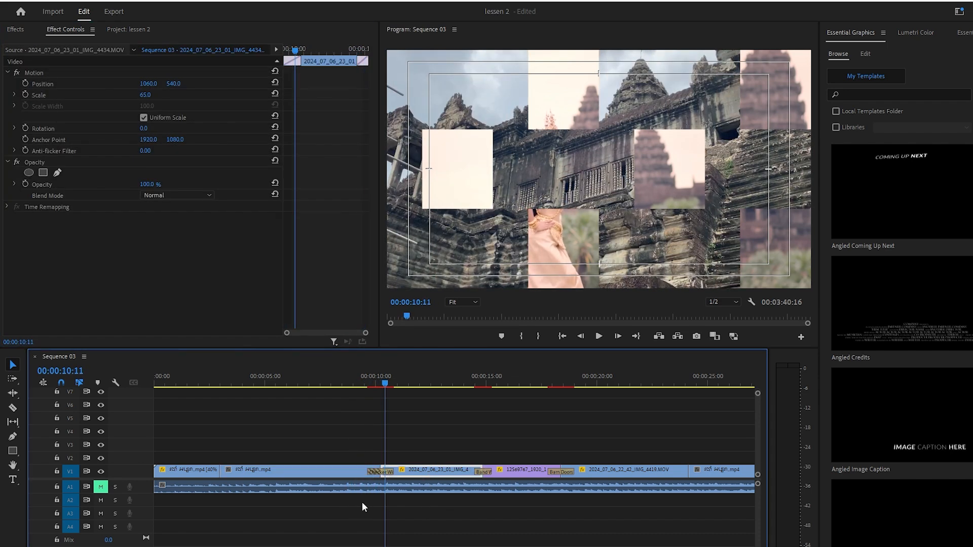
pyautogui.click(379, 472)
pyautogui.press('Delete')
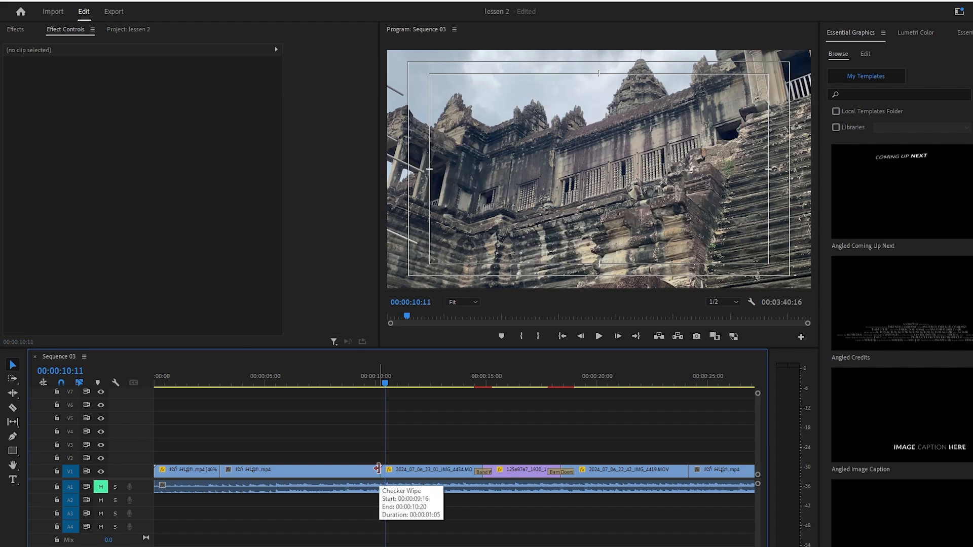
# Apply the Push transition from the Slide group to the cut before the IMG_4434 clip
pyautogui.click(16, 29)
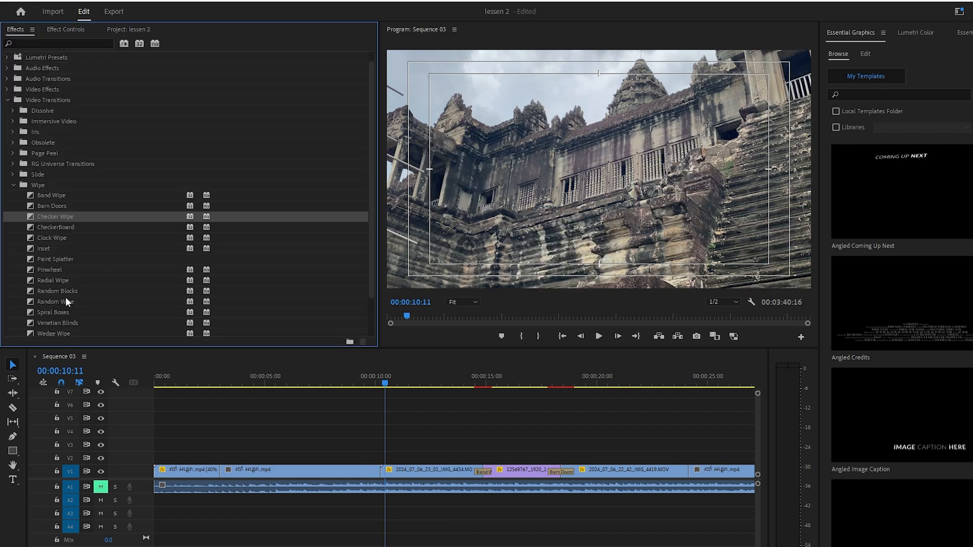
pyautogui.scroll(-4, 76, 310)
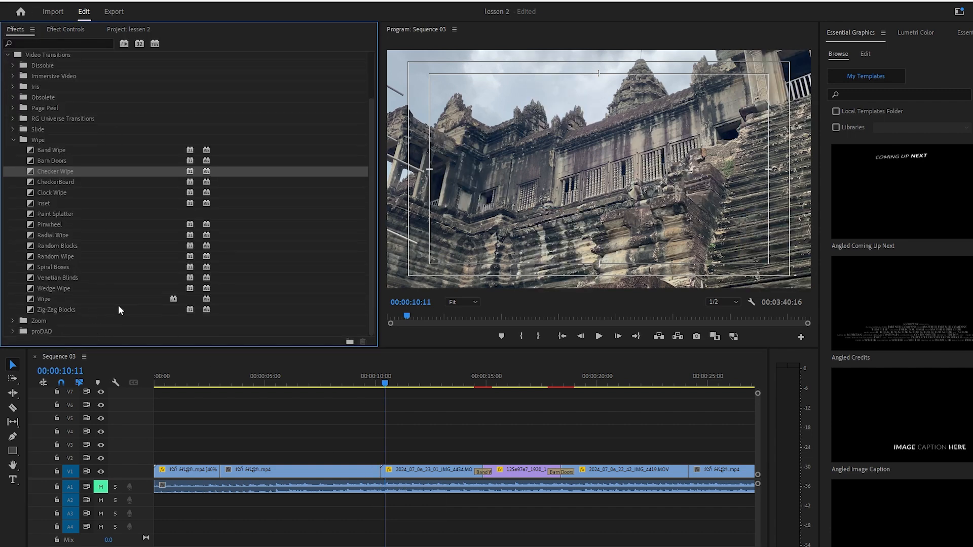
pyautogui.moveTo(383, 385); pyautogui.dragTo(381, 385)
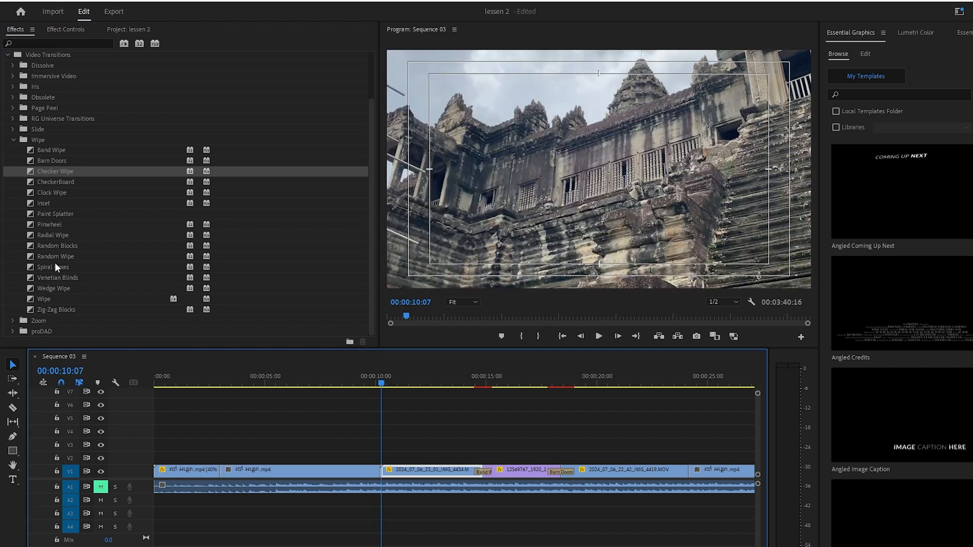
pyautogui.click(13, 141)
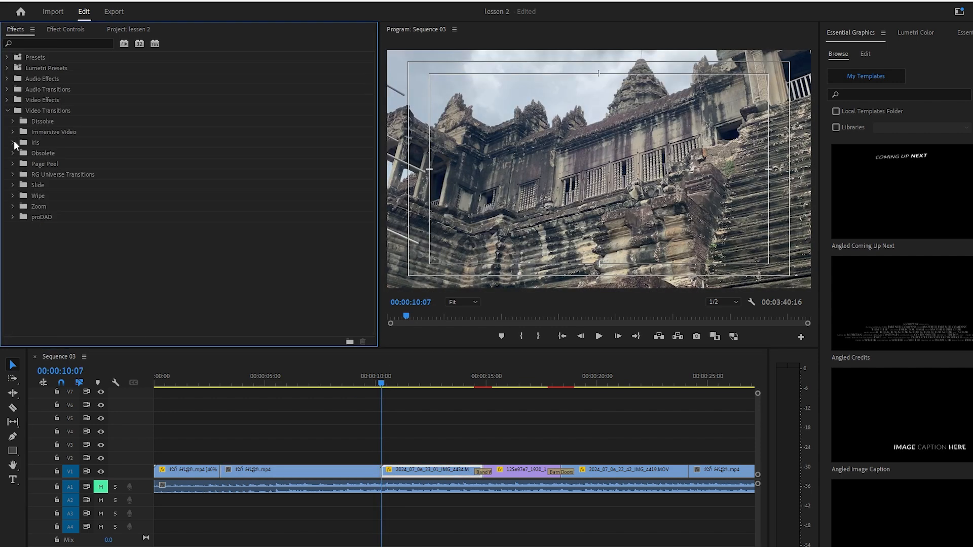
pyautogui.click(12, 186)
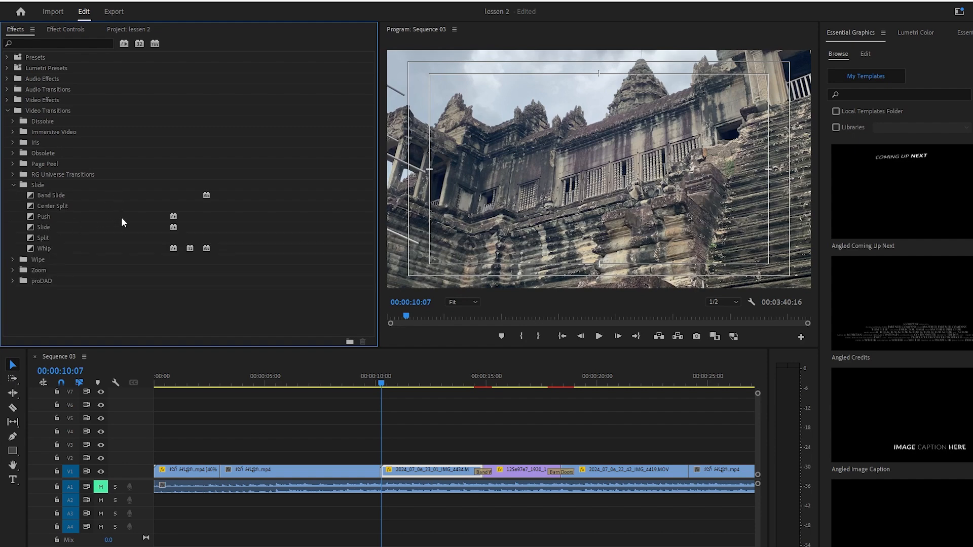
pyautogui.moveTo(121, 217); pyautogui.dragTo(387, 481)
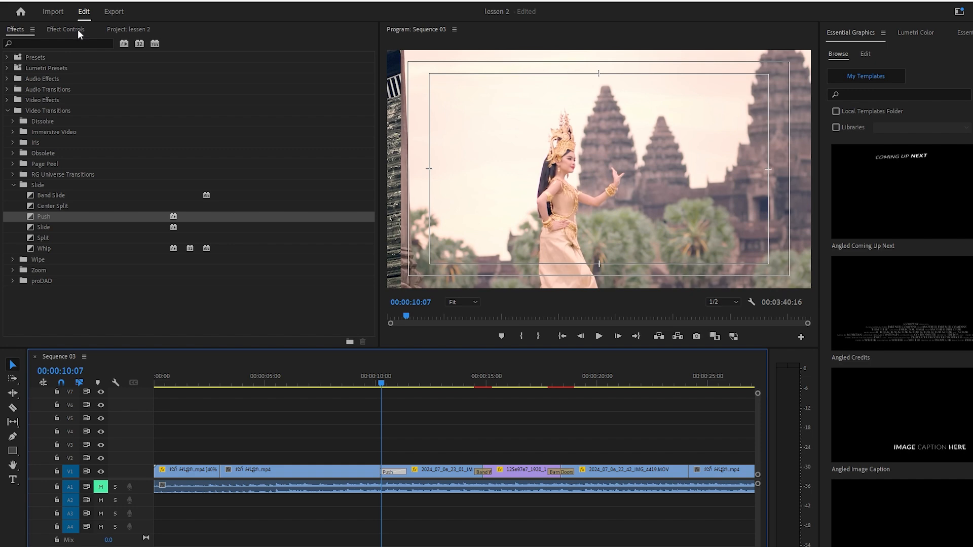
# Set the Push transition's alignment to Center at Cut
pyautogui.click(78, 29)
pyautogui.click(151, 92)
pyautogui.click(154, 105)
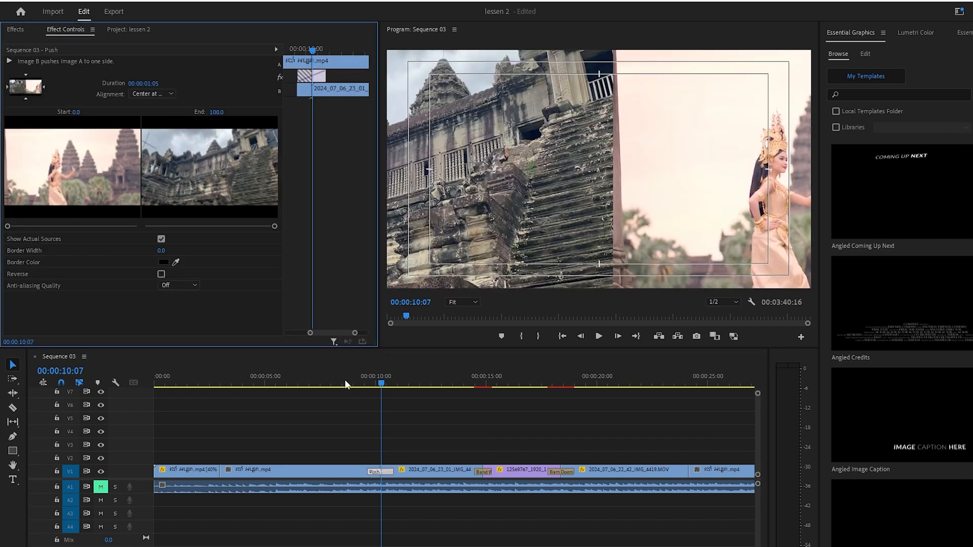
# Play the Push transition from 00:00:09:05 and park the playhead within it at 00:00:10:12
pyautogui.moveTo(382, 381); pyautogui.dragTo(357, 399)
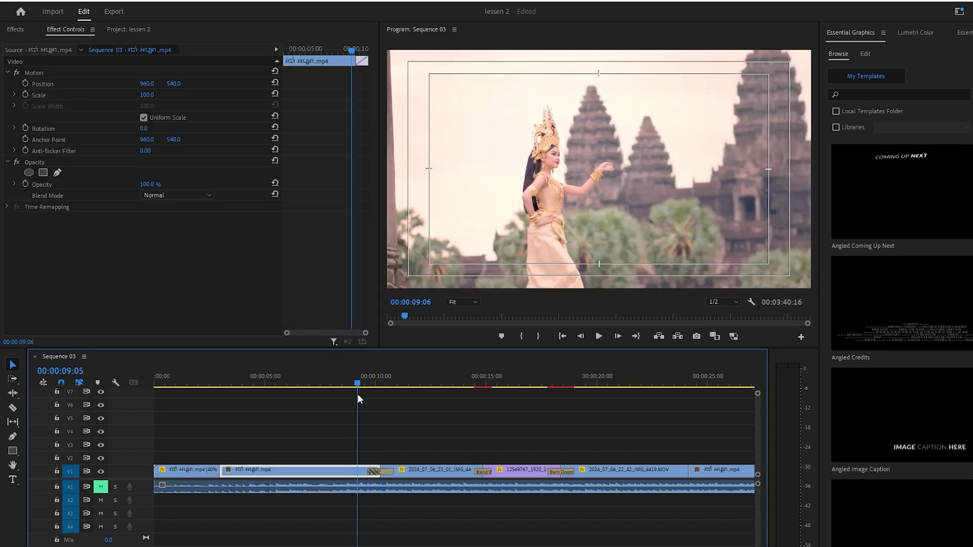
pyautogui.press('space')
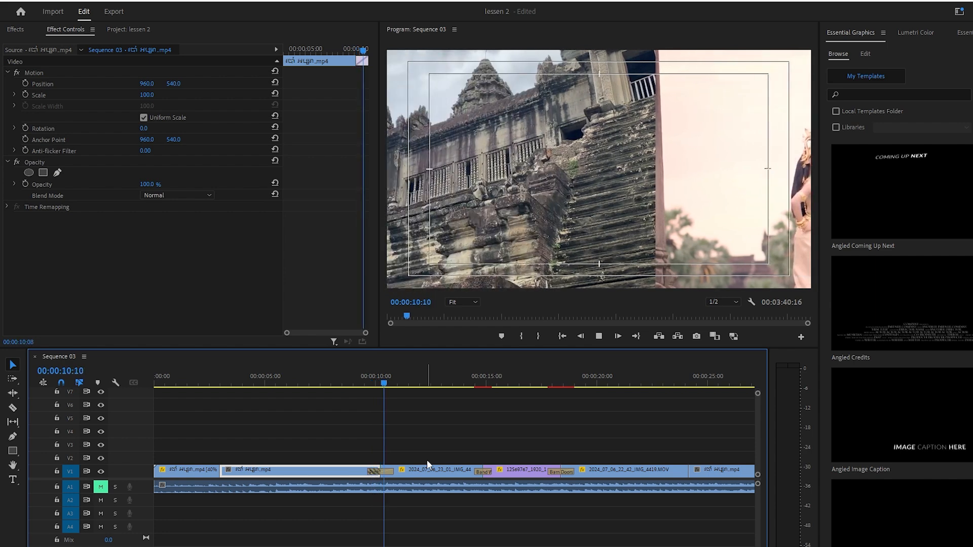
pyautogui.click(380, 471)
pyautogui.click(393, 384)
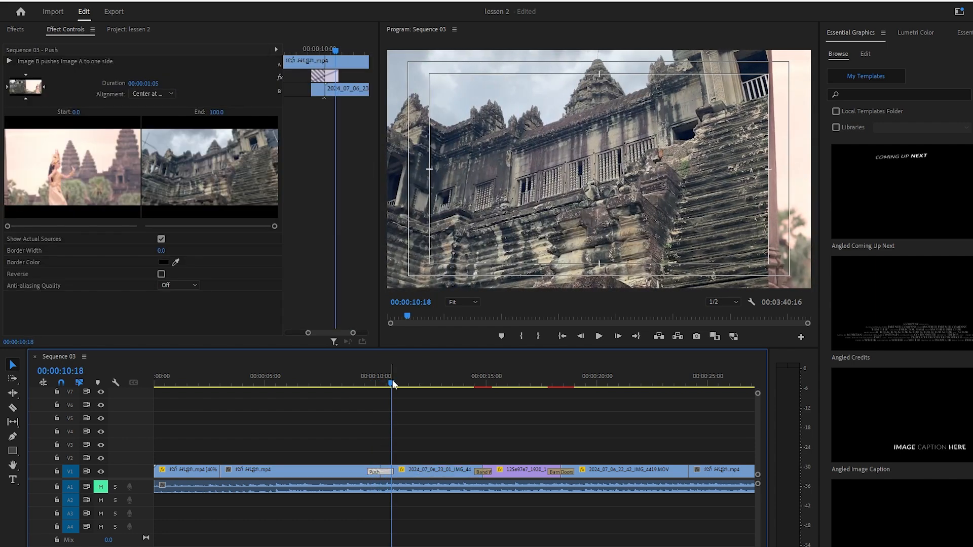
pyautogui.moveTo(393, 384); pyautogui.dragTo(386, 384)
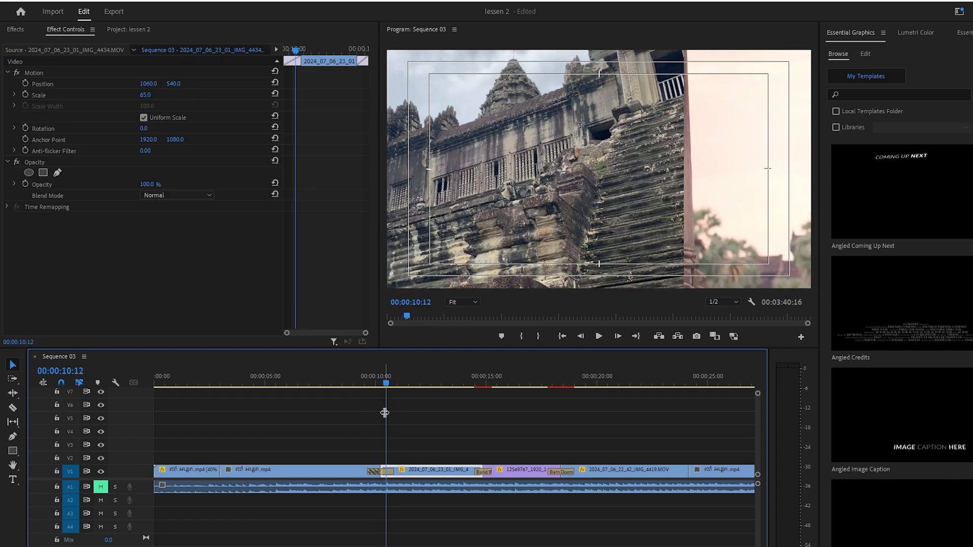
# Set the Push transition's border width to 7.9 and its border color to red
pyautogui.click(381, 473)
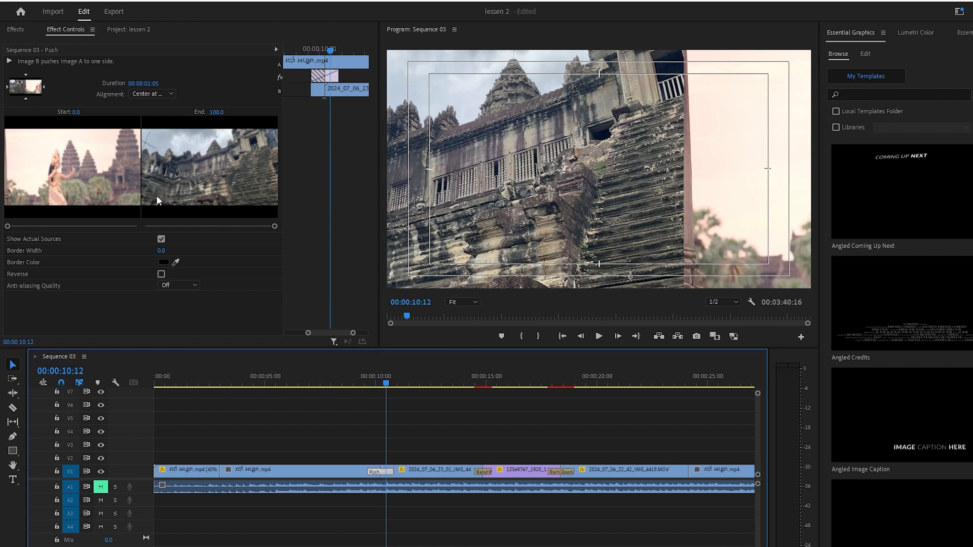
pyautogui.moveTo(160, 250); pyautogui.dragTo(167, 251)
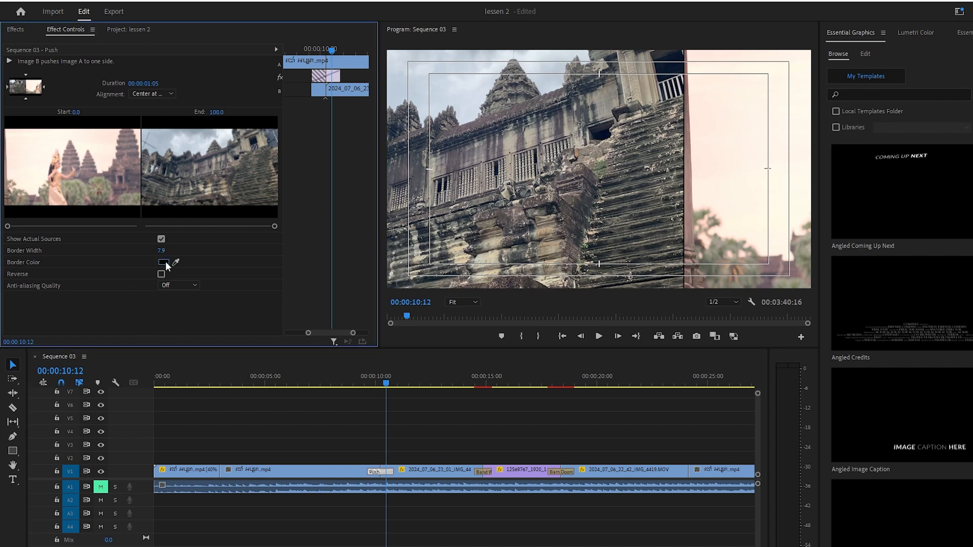
pyautogui.click(165, 262)
pyautogui.click(487, 337)
pyautogui.click(606, 219)
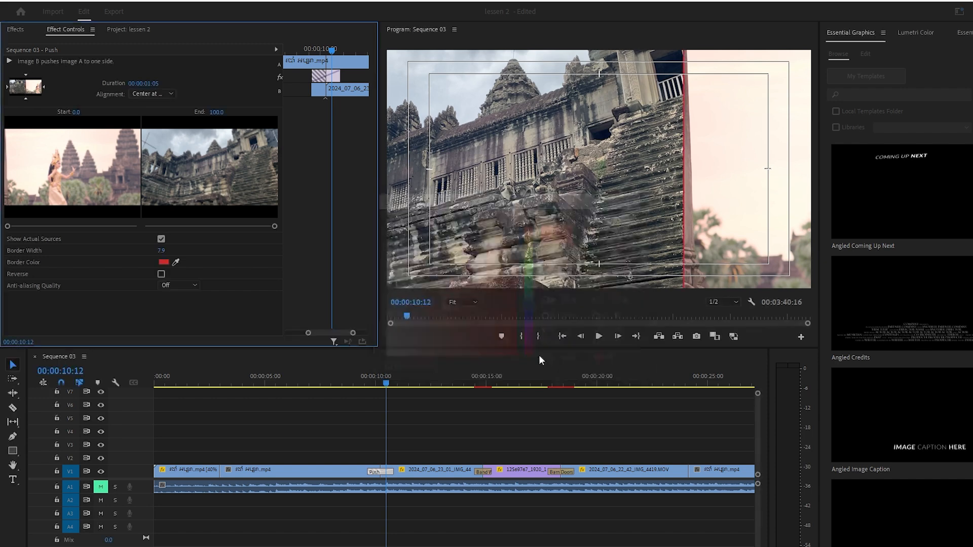
# Set the Push transition's border width to 11.6 and make the incoming clip push in from the right
pyautogui.moveTo(163, 252); pyautogui.dragTo(171, 287)
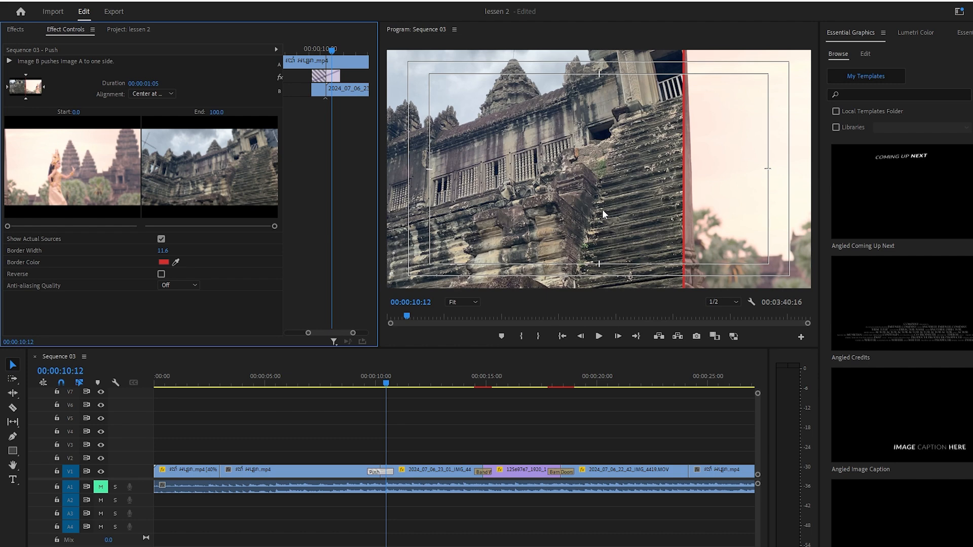
pyautogui.click(43, 88)
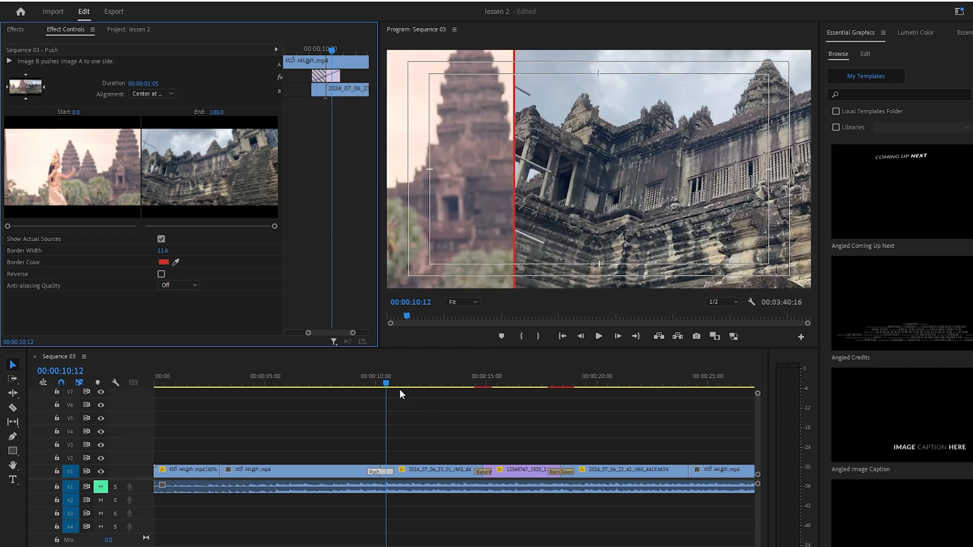
# Play the Push transition from about 00:00:08:17 to preview its new direction and border
pyautogui.moveTo(390, 380); pyautogui.dragTo(350, 405)
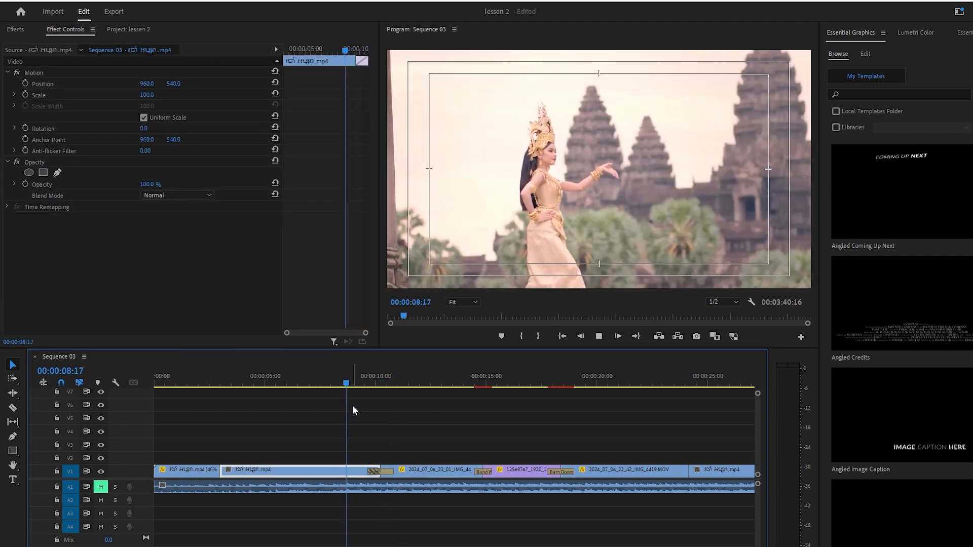
pyautogui.press('space')
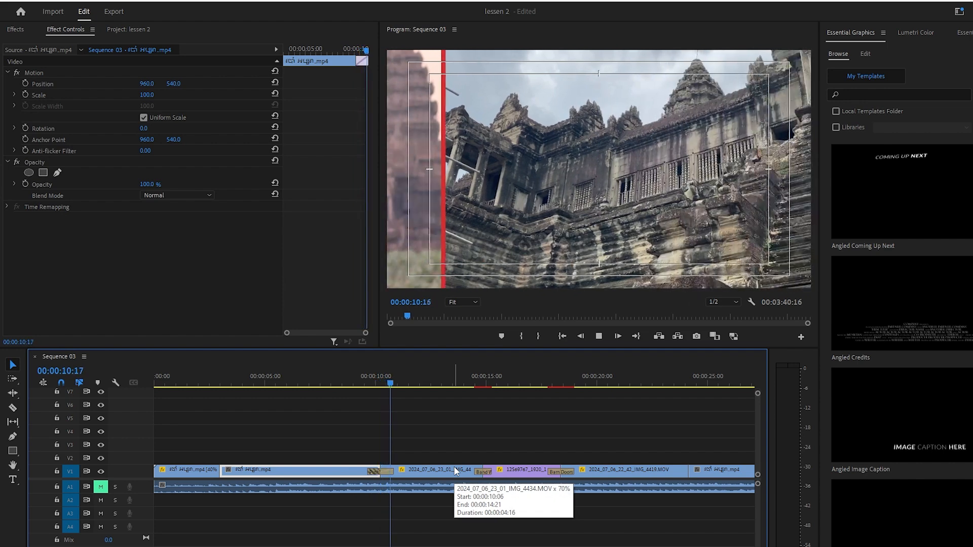
pyautogui.click(453, 467)
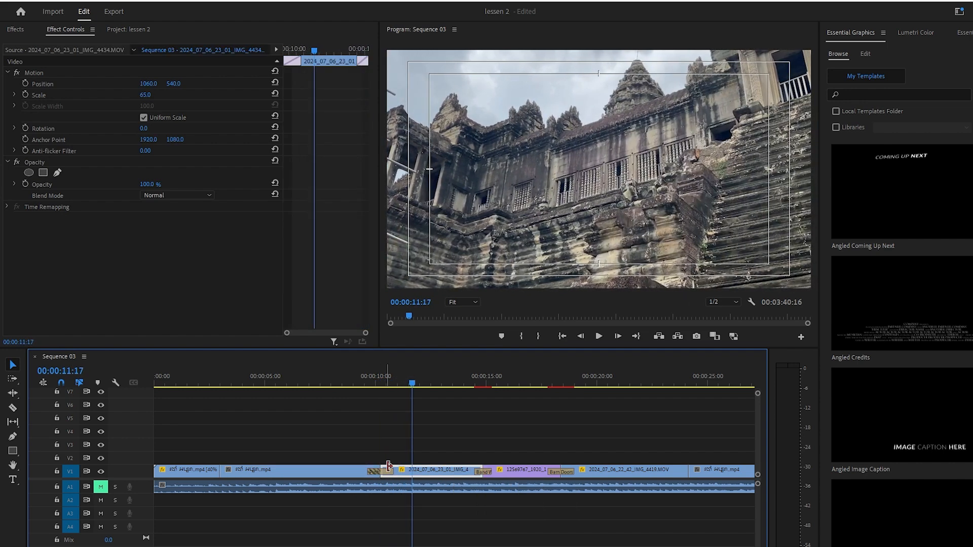
# Try shortening the Push transition to a duration of 00:00:00:09 and play it across the cut
pyautogui.moveTo(389, 473); pyautogui.dragTo(376, 472)
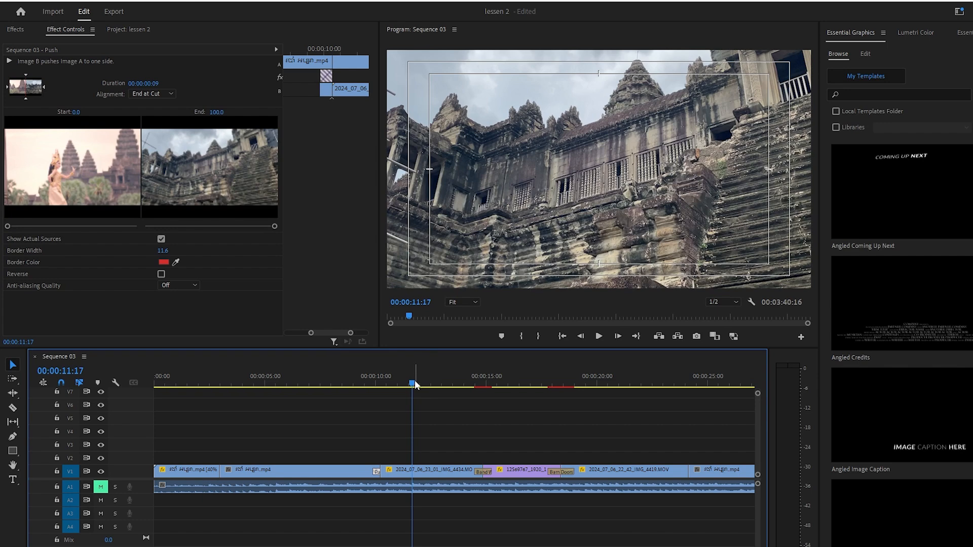
pyautogui.moveTo(414, 385); pyautogui.dragTo(347, 414)
pyautogui.press('space')
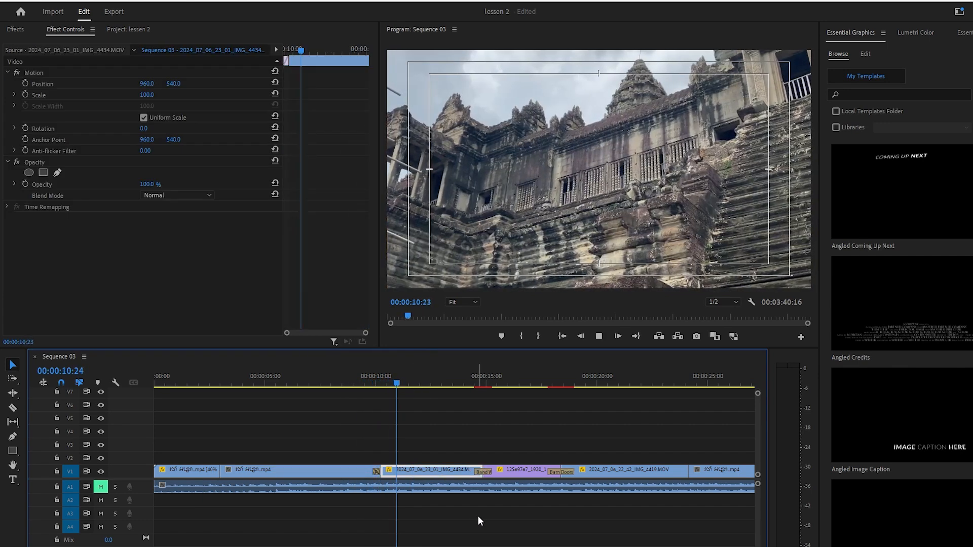
pyautogui.press('space')
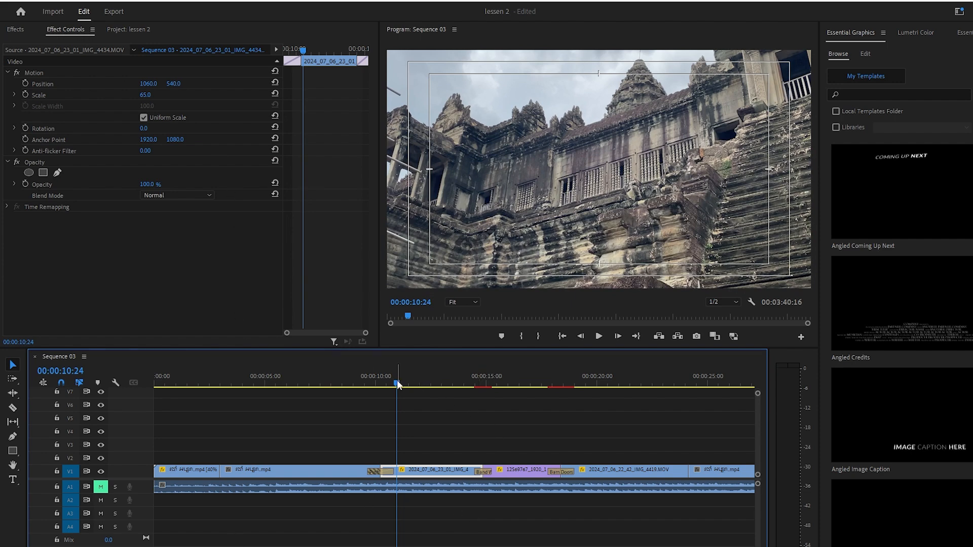
# Park the playhead at the cut at 00:00:24:01 and expand the RG Universe Transitions group in place of the Slide group
pyautogui.moveTo(398, 384); pyautogui.dragTo(686, 429)
pyautogui.press('-')
pyautogui.press('-')
pyautogui.press('-')
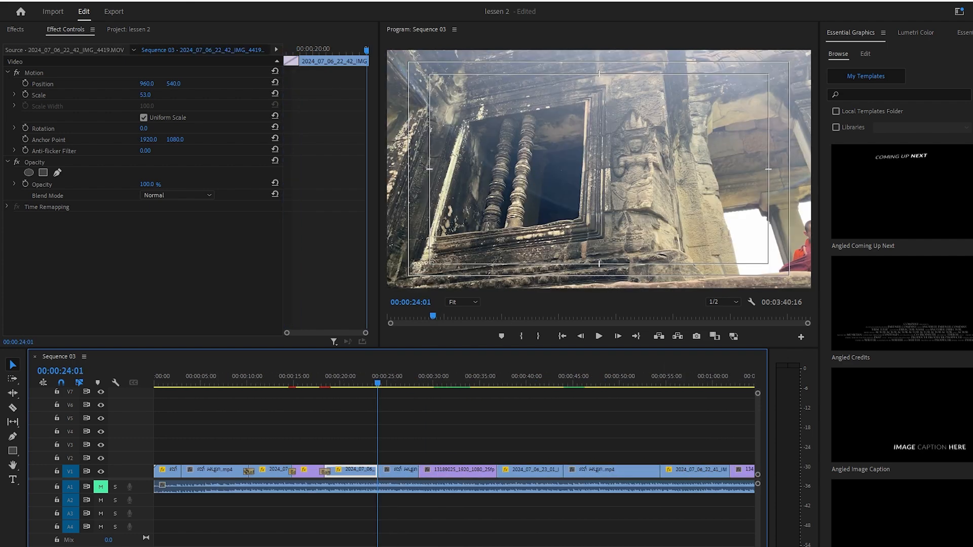
pyautogui.click(15, 29)
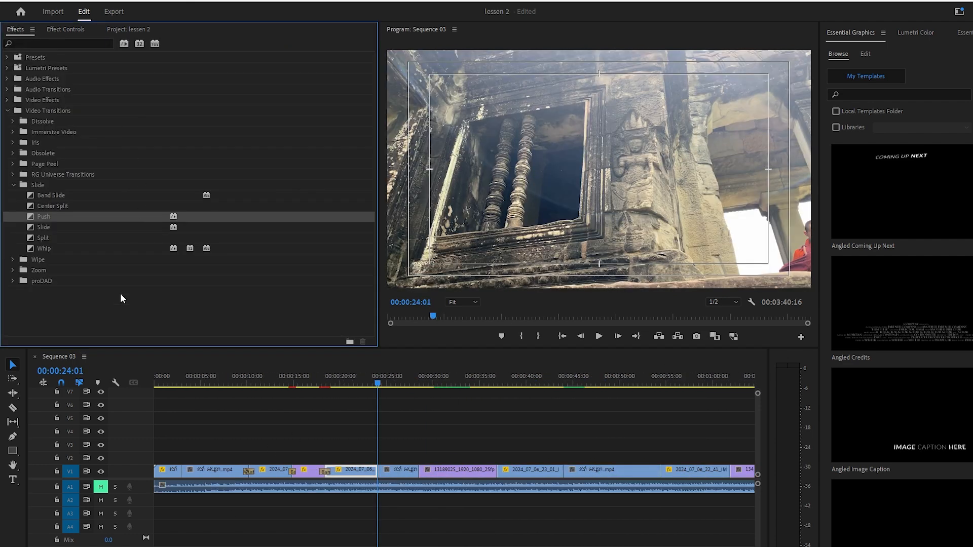
pyautogui.click(13, 185)
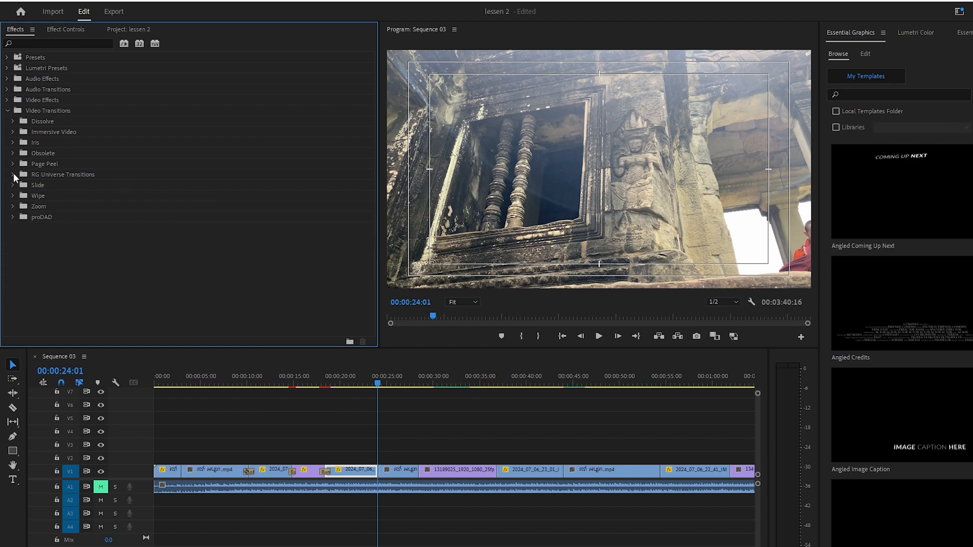
pyautogui.click(14, 175)
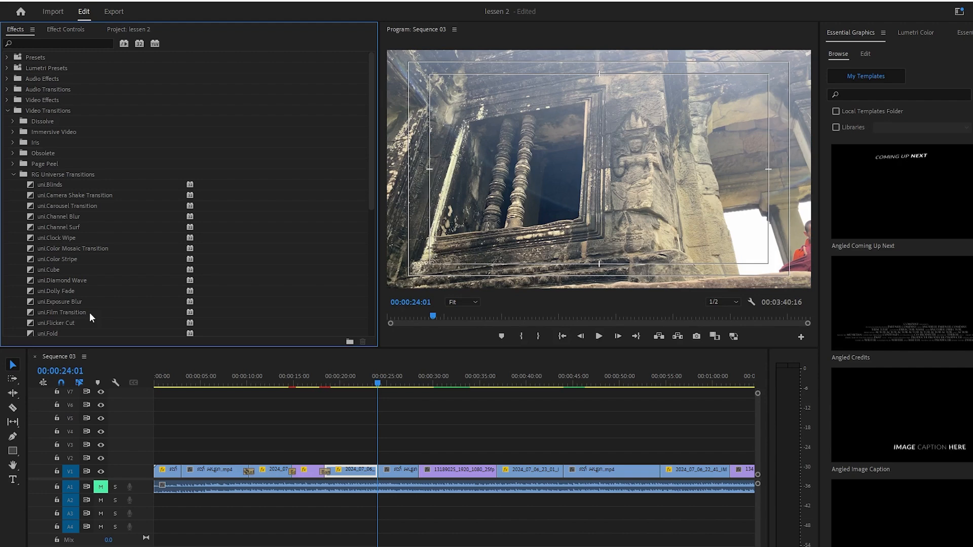
# Try the uni.Camera Shake Transition on the cut at 00:00:24:01, playing across it and removing it
pyautogui.click(98, 195)
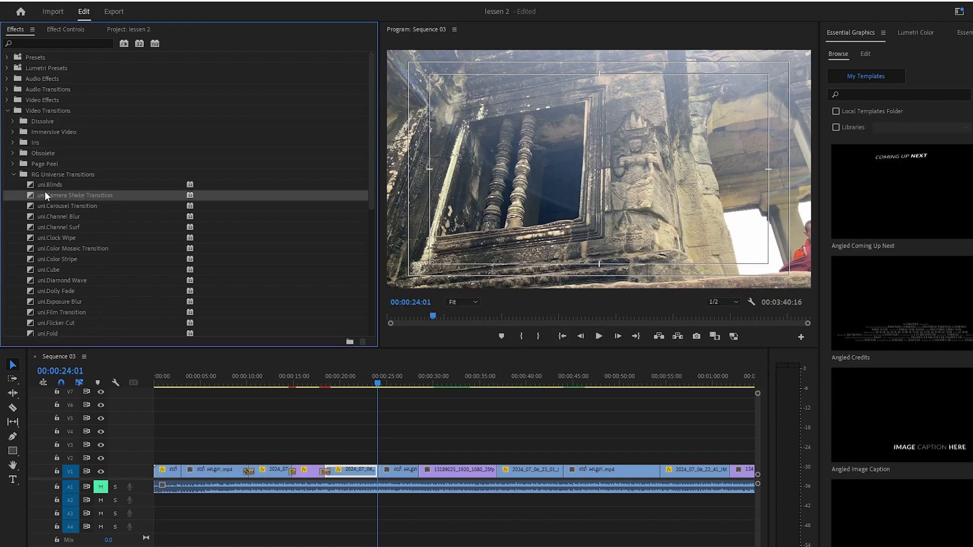
pyautogui.moveTo(82, 194); pyautogui.dragTo(381, 479)
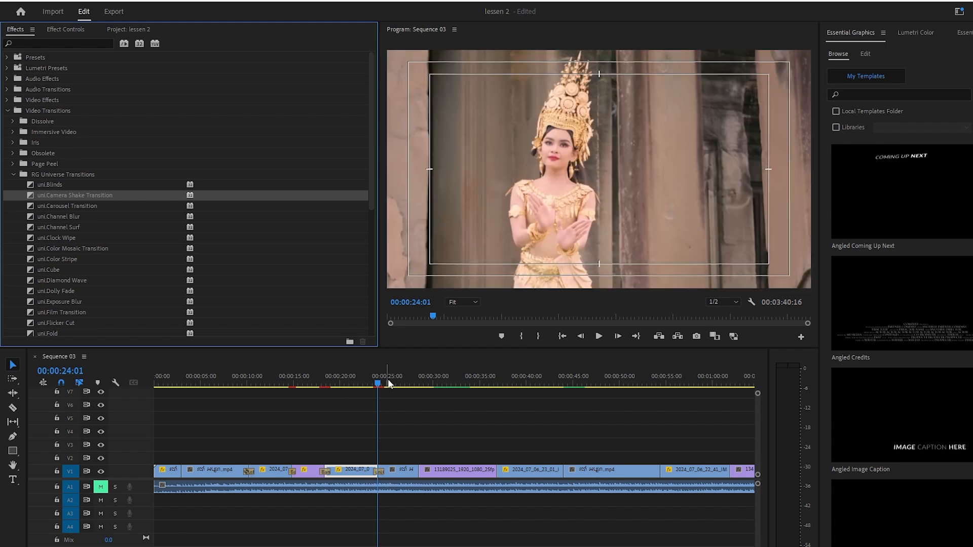
pyautogui.moveTo(377, 385); pyautogui.dragTo(349, 391)
pyautogui.press('space')
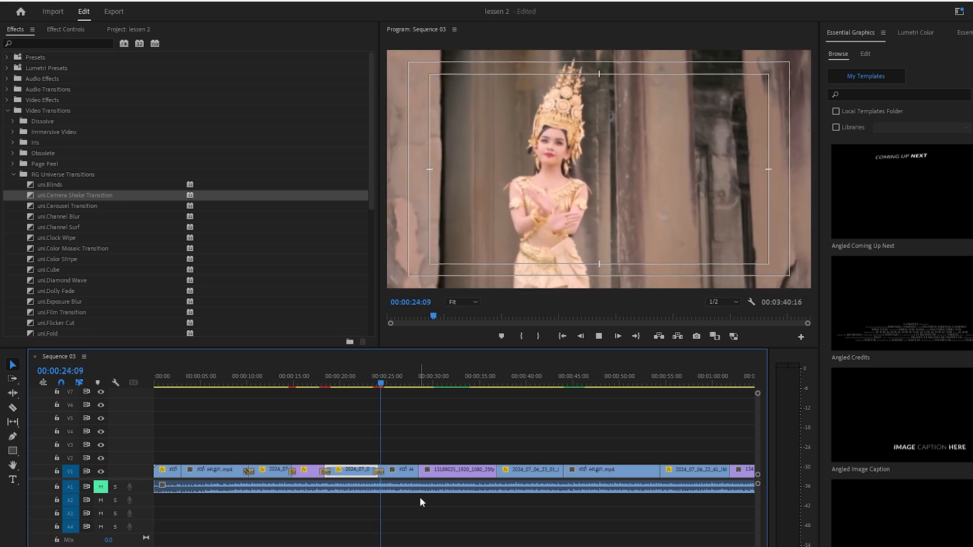
pyautogui.moveTo(381, 384); pyautogui.dragTo(369, 401)
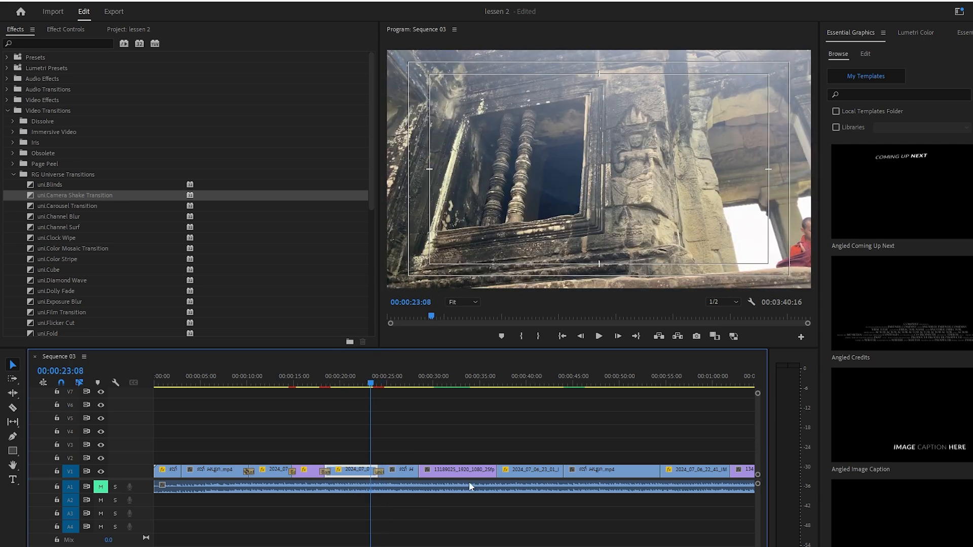
pyautogui.press('space')
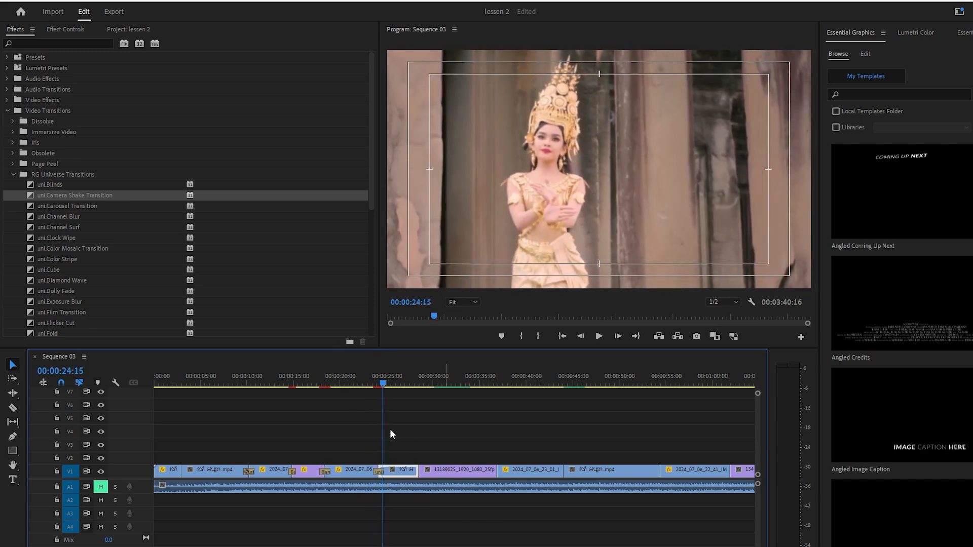
pyautogui.click(380, 384)
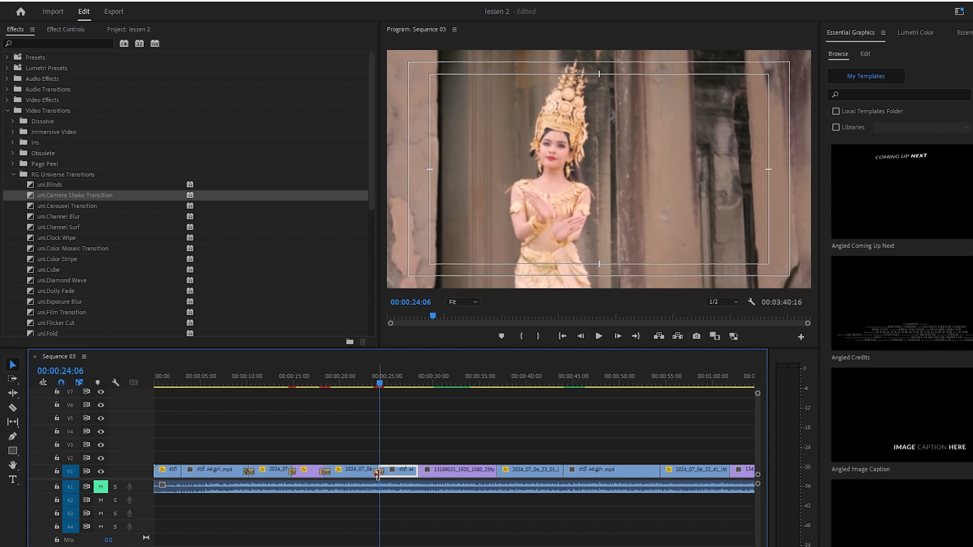
pyautogui.press('Delete')
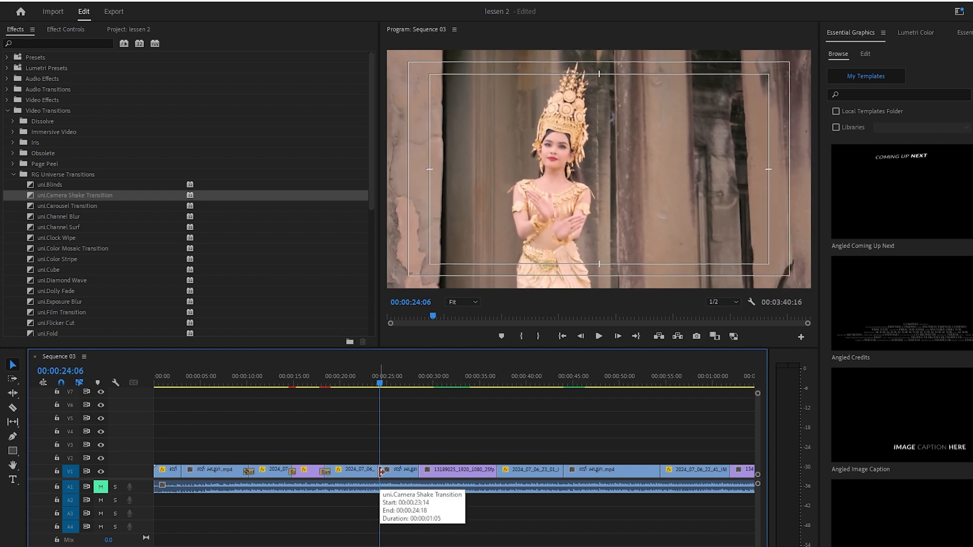
# Try the uni.HalfLight transition on the cut after the IMG_4419 clip, playing it from 00:00:21:15 and removing it
pyautogui.click(115, 208)
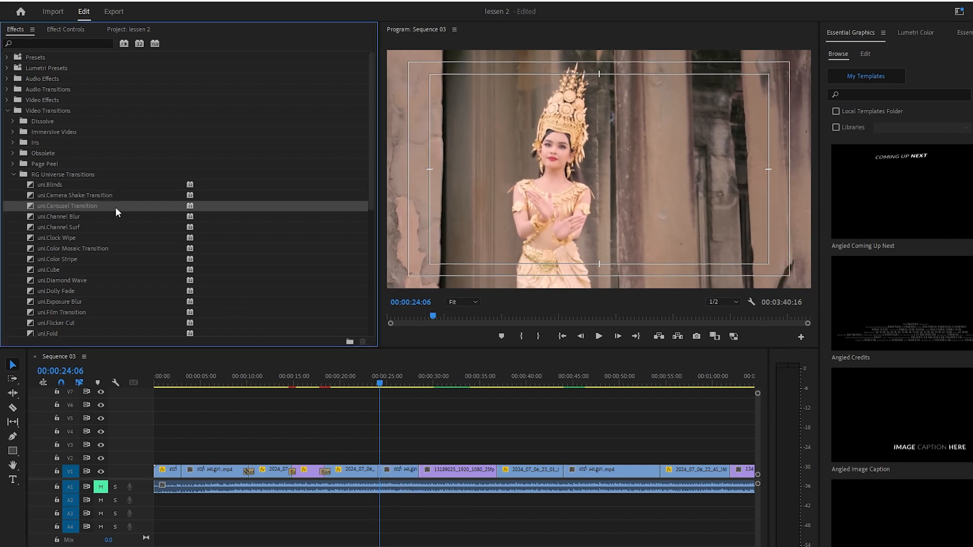
pyautogui.click(113, 218)
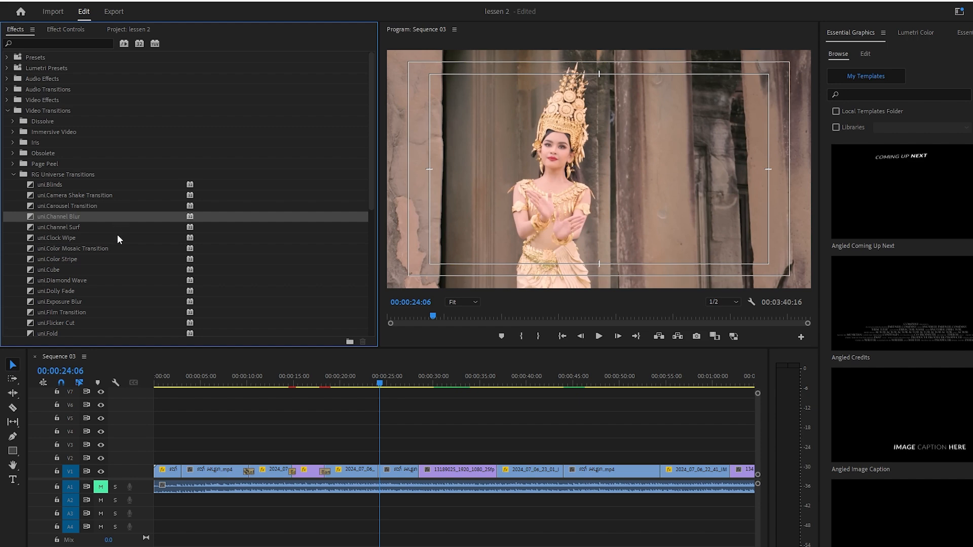
pyautogui.click(120, 228)
pyautogui.click(126, 240)
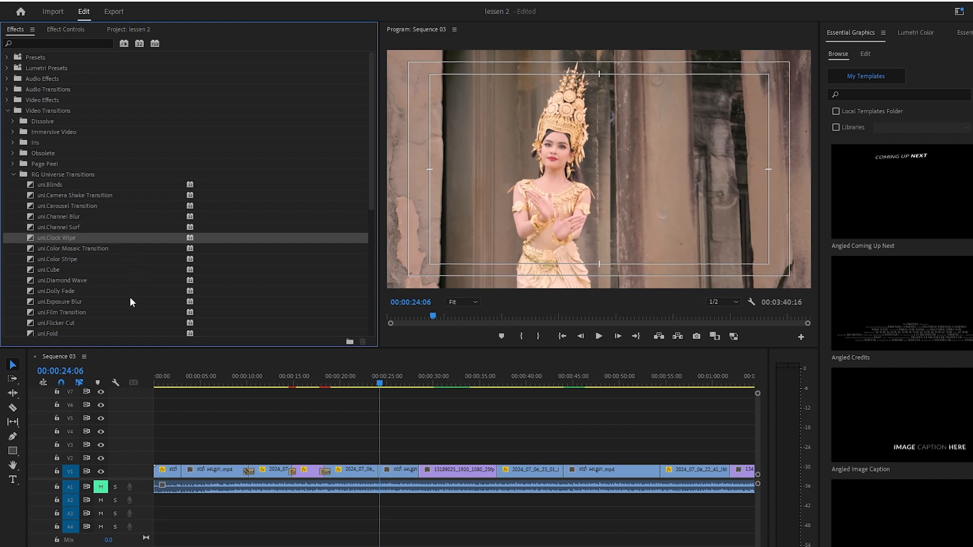
pyautogui.scroll(-2, 129, 301)
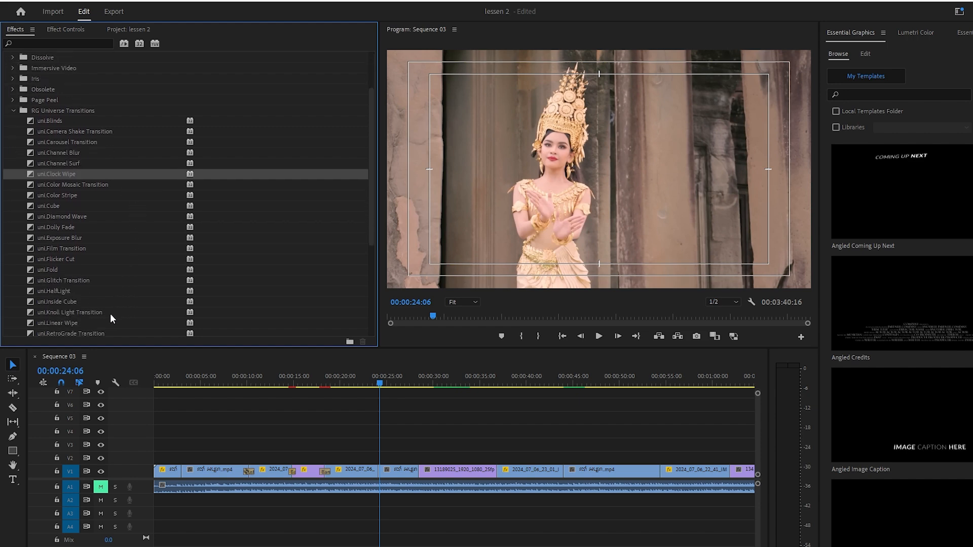
pyautogui.scroll(-2, 113, 318)
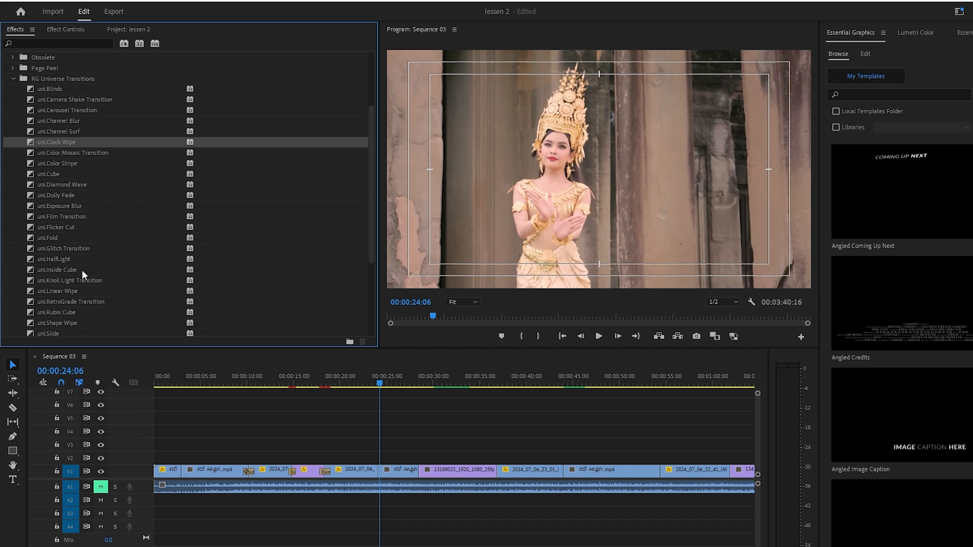
pyautogui.click(81, 269)
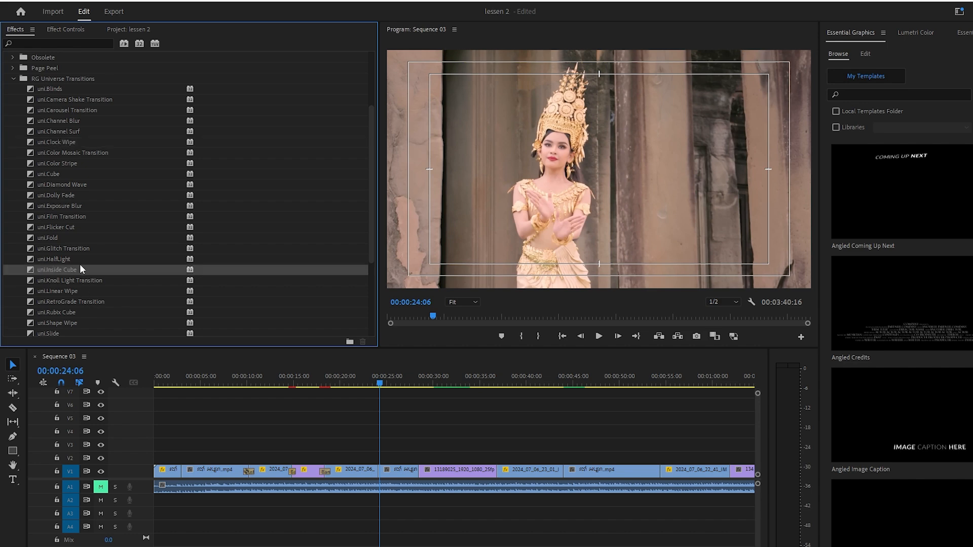
pyautogui.click(79, 258)
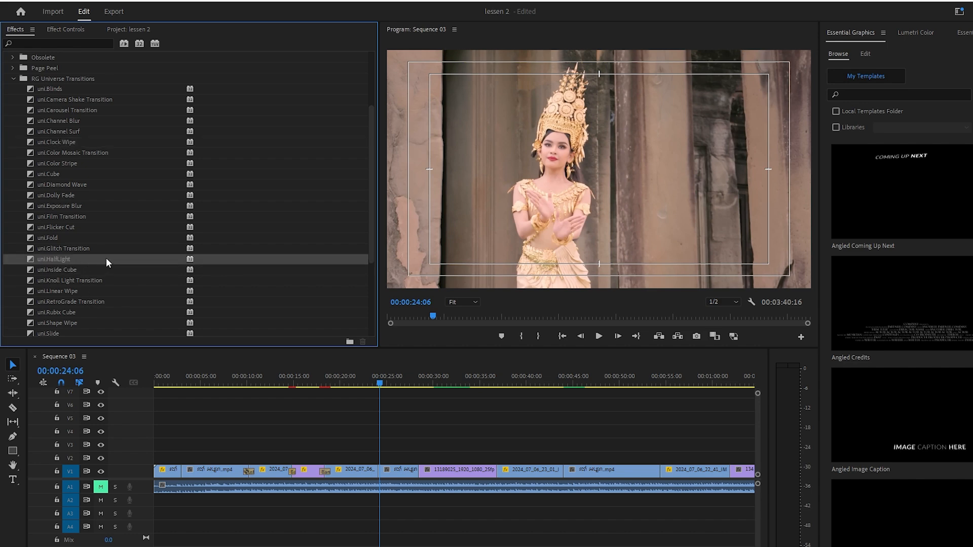
pyautogui.moveTo(105, 257); pyautogui.dragTo(379, 470)
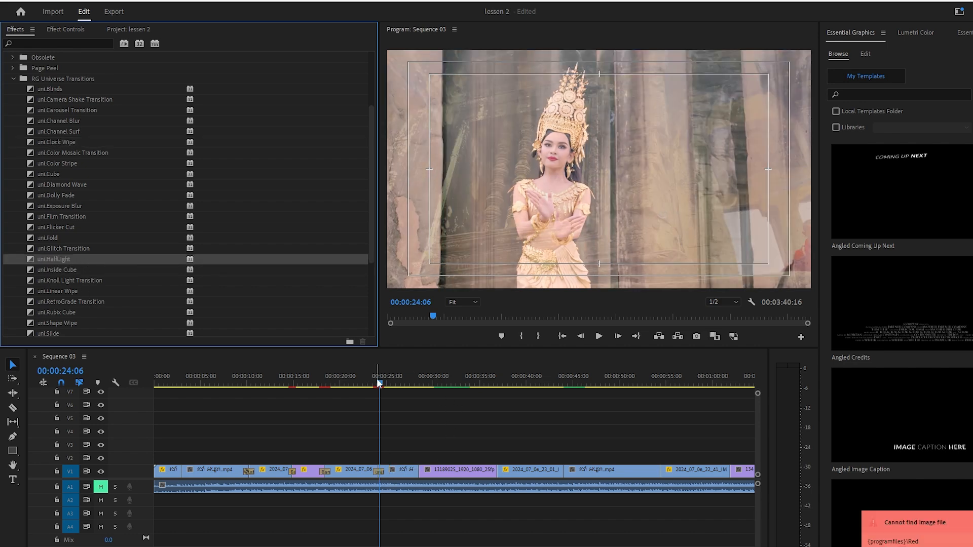
pyautogui.moveTo(379, 384); pyautogui.dragTo(355, 389)
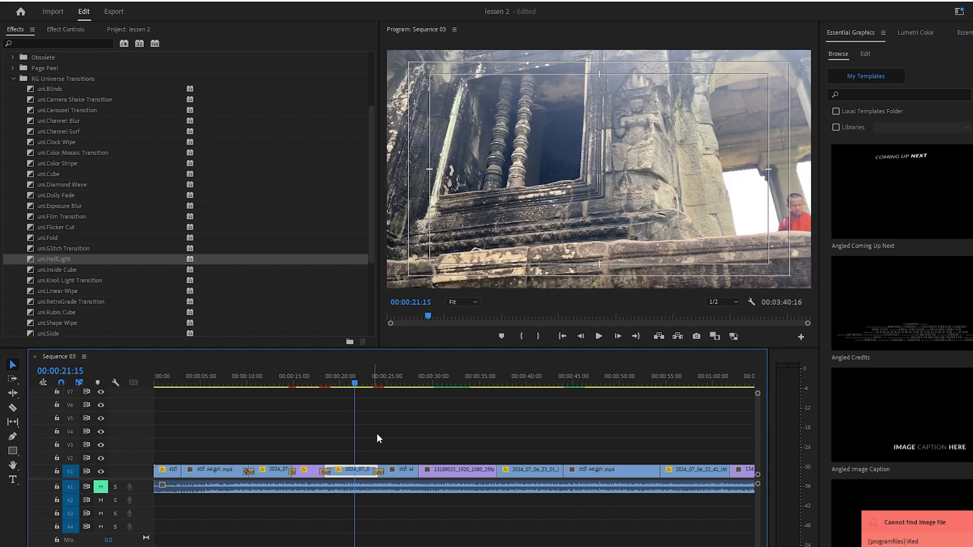
pyautogui.press('space')
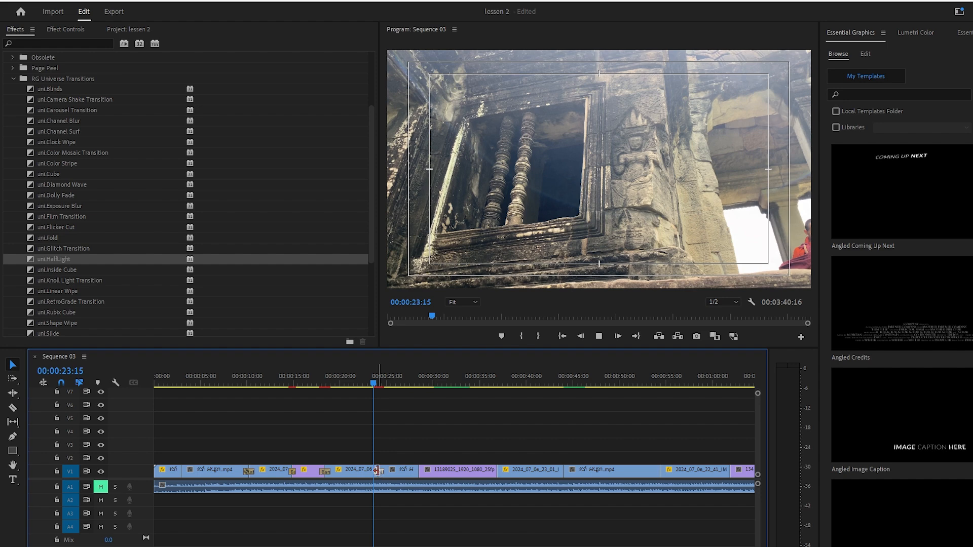
pyautogui.press('Delete')
# Apply the uni.Turbulence Transition to the cut after the IMG_4419 clip and play across it
pyautogui.scroll(-3, 136, 319)
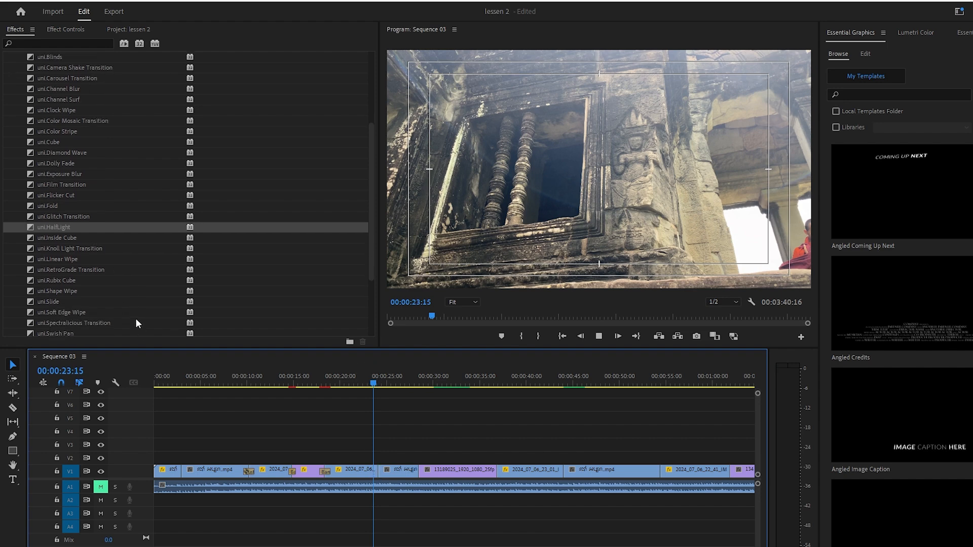
pyautogui.scroll(-2, 136, 318)
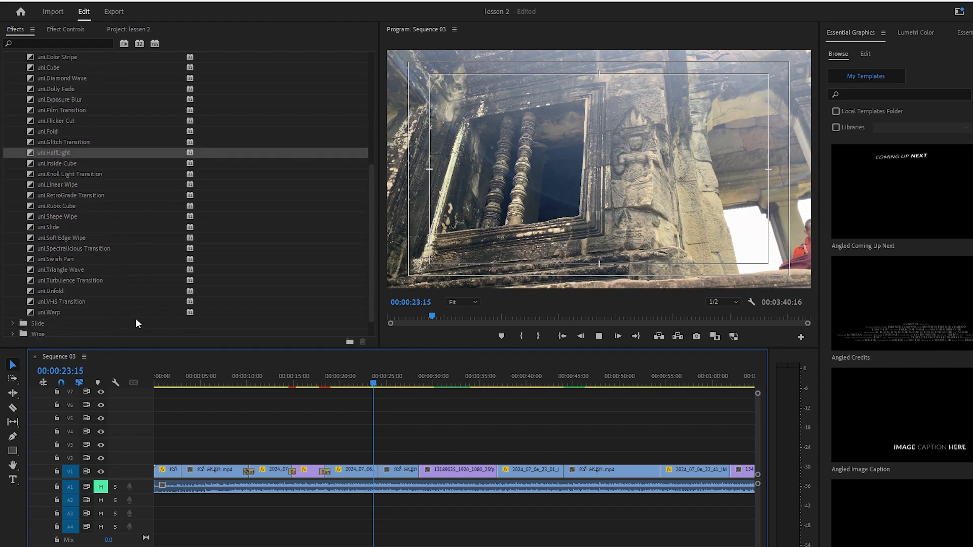
pyautogui.scroll(-1, 135, 318)
pyautogui.scroll(1, 135, 318)
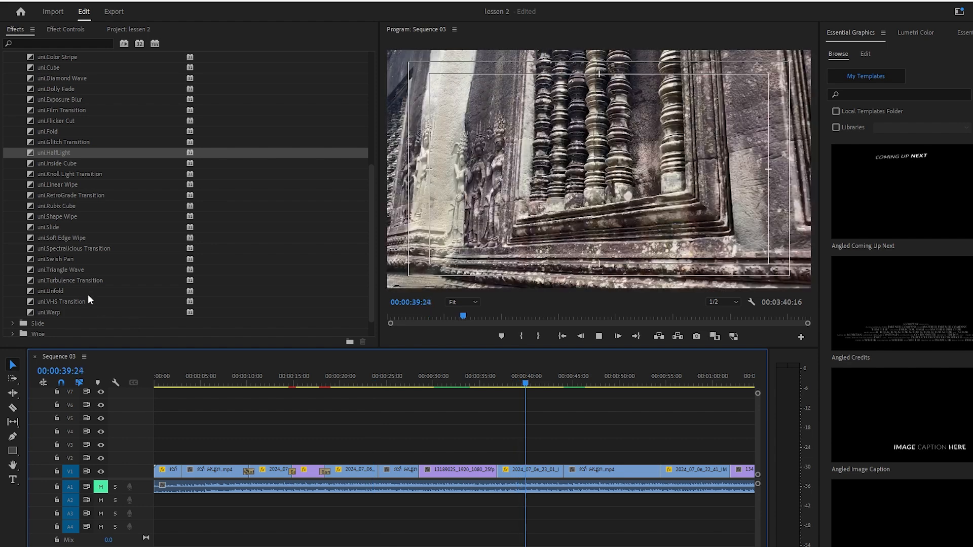
pyautogui.press('space')
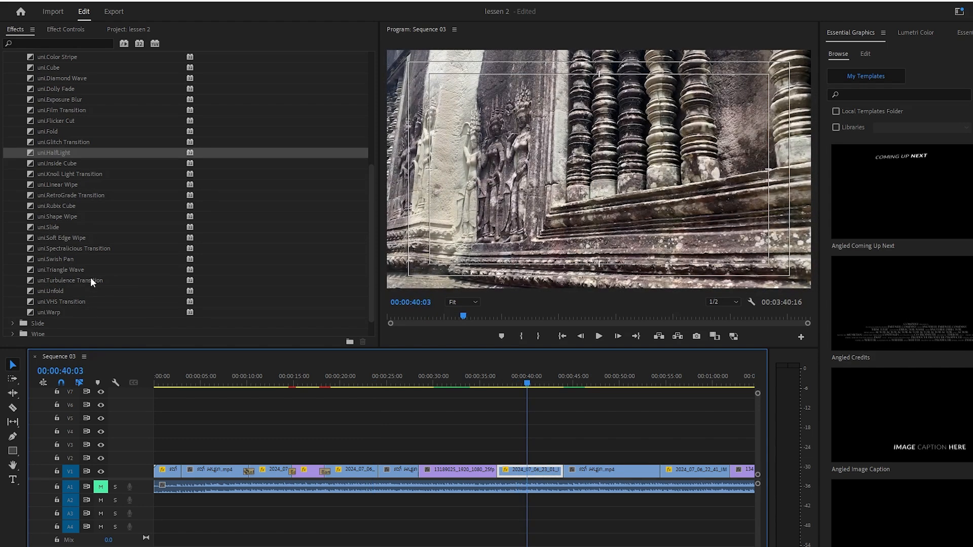
pyautogui.click(92, 280)
pyautogui.moveTo(105, 279); pyautogui.dragTo(378, 475)
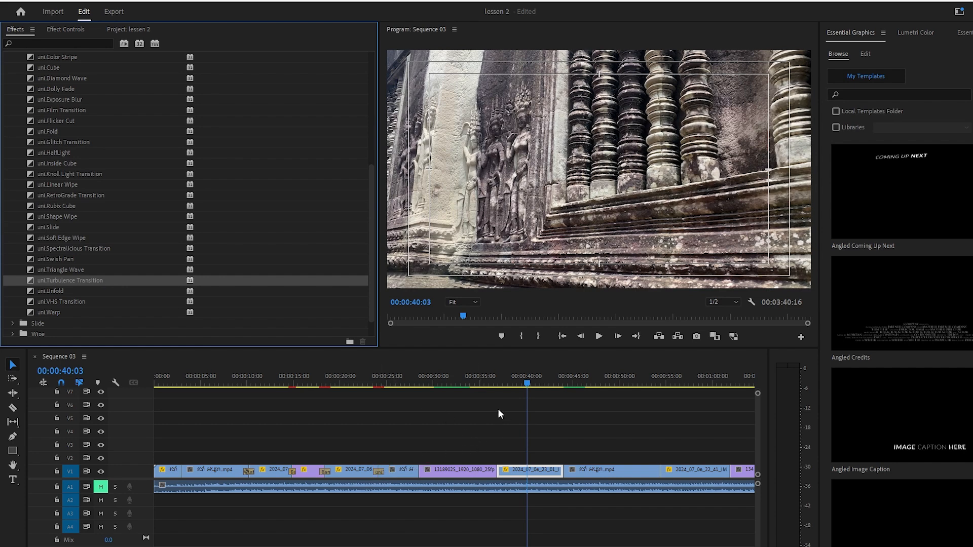
pyautogui.moveTo(527, 384); pyautogui.dragTo(366, 396)
pyautogui.press('space')
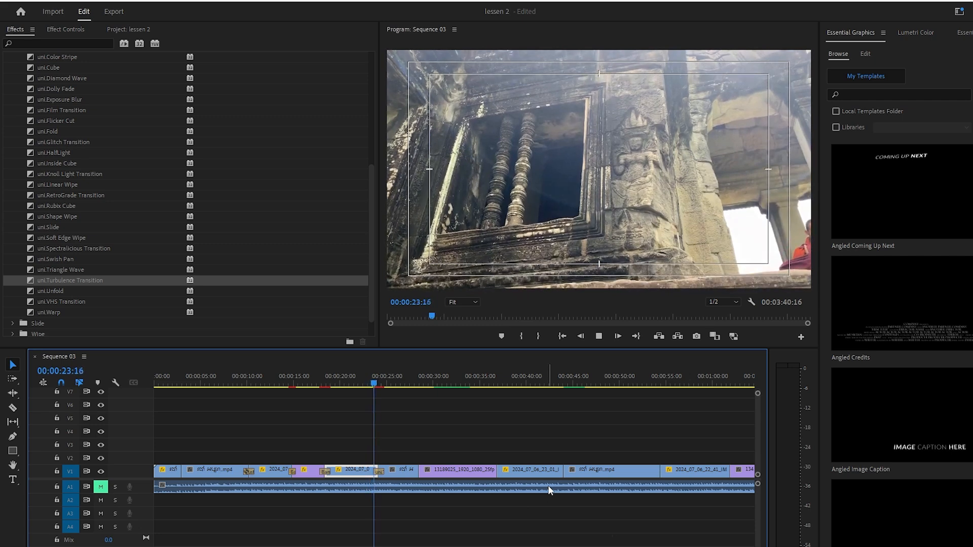
# Replay the uni.Turbulence Transition on the cut after the IMG_4419 clip from 00:00:23:00 and remove it
pyautogui.press('space')
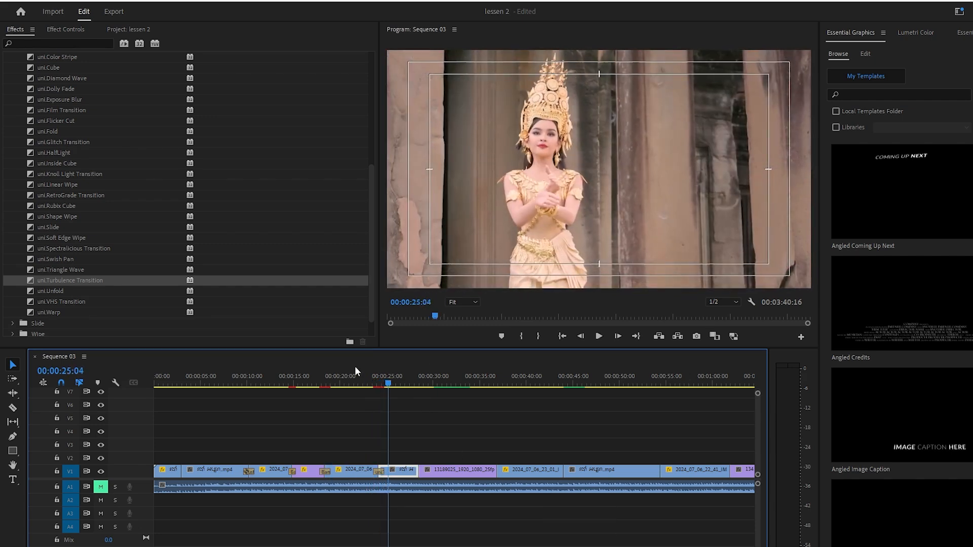
pyautogui.press('j')
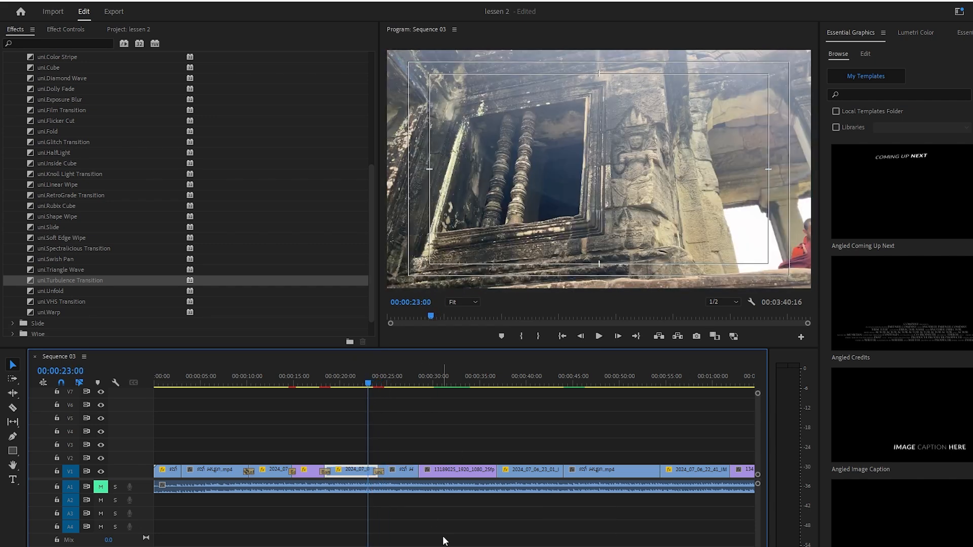
pyautogui.press('l')
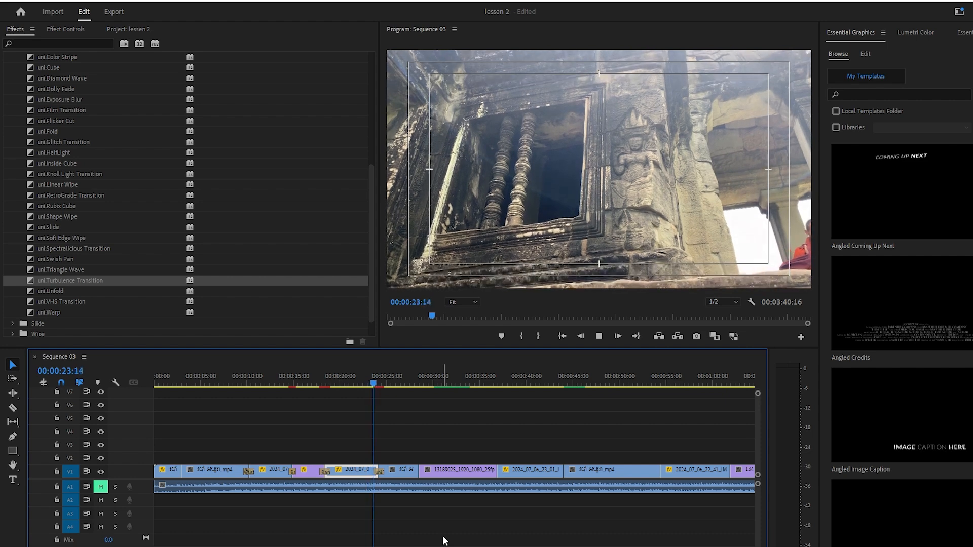
pyautogui.press('space')
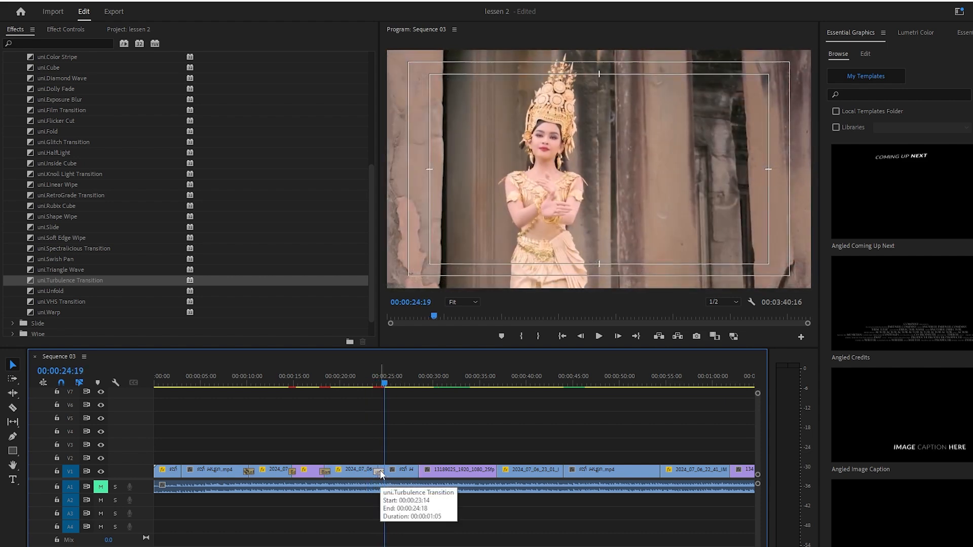
pyautogui.click(381, 474)
pyautogui.press('Delete')
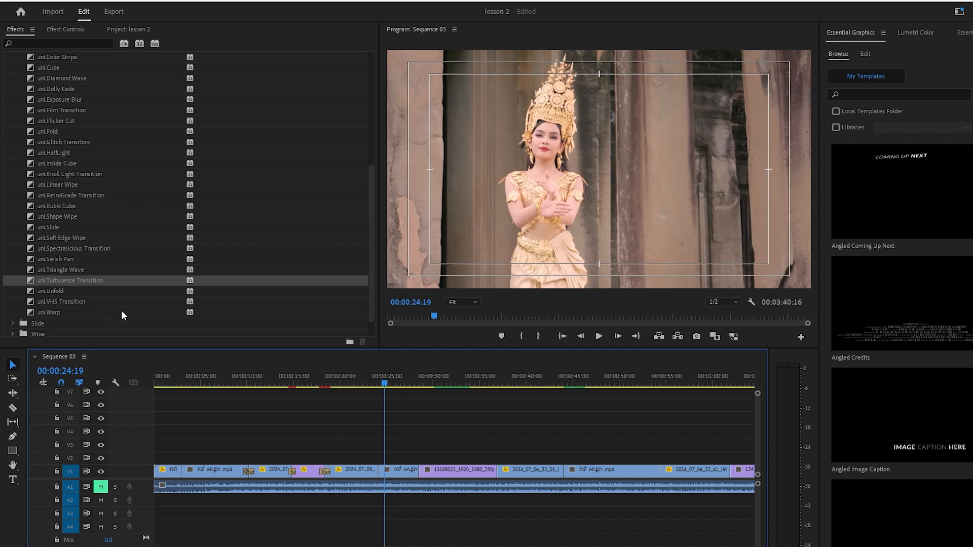
# Collapse the RG Universe Transitions group and park the playhead at 00:00:24:05, at the cut after the IMG_4419 clip
pyautogui.scroll(5, 122, 314)
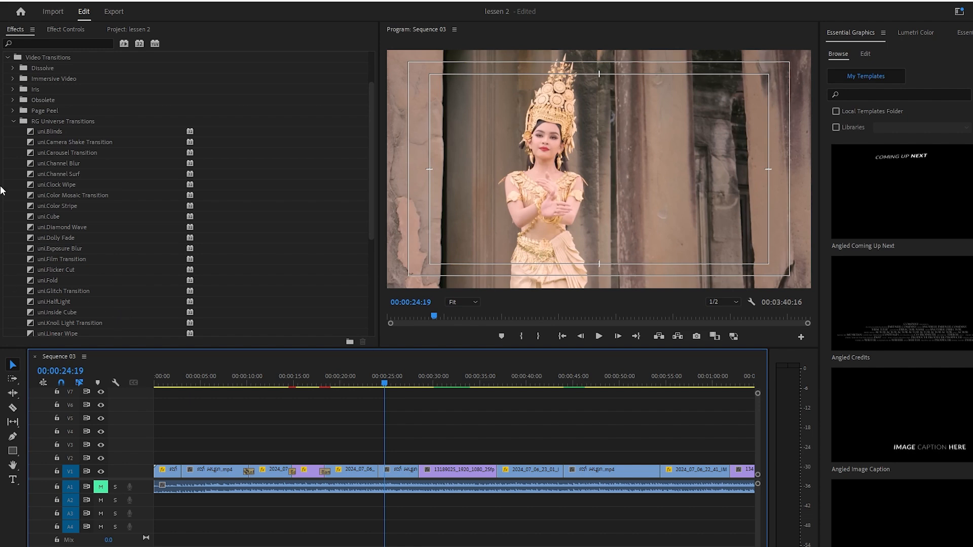
pyautogui.click(13, 121)
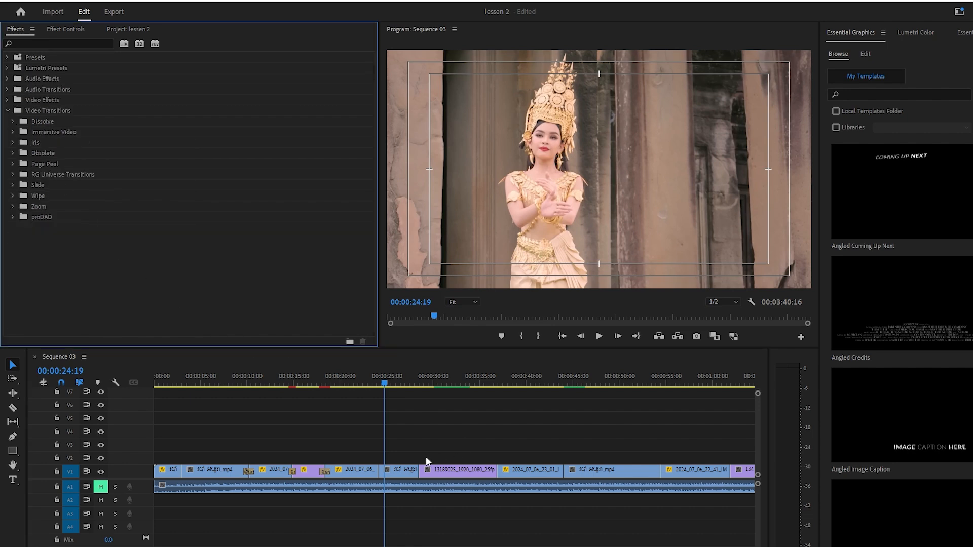
pyautogui.moveTo(385, 383); pyautogui.dragTo(381, 388)
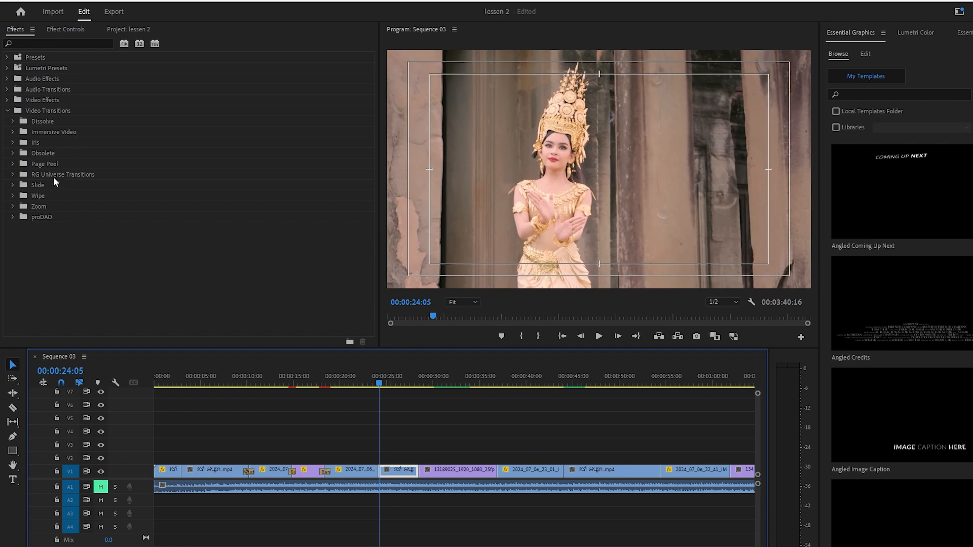
# Apply the Page Peel transition to the cut between the IMG_4419 clip and the dancer clip
pyautogui.click(13, 164)
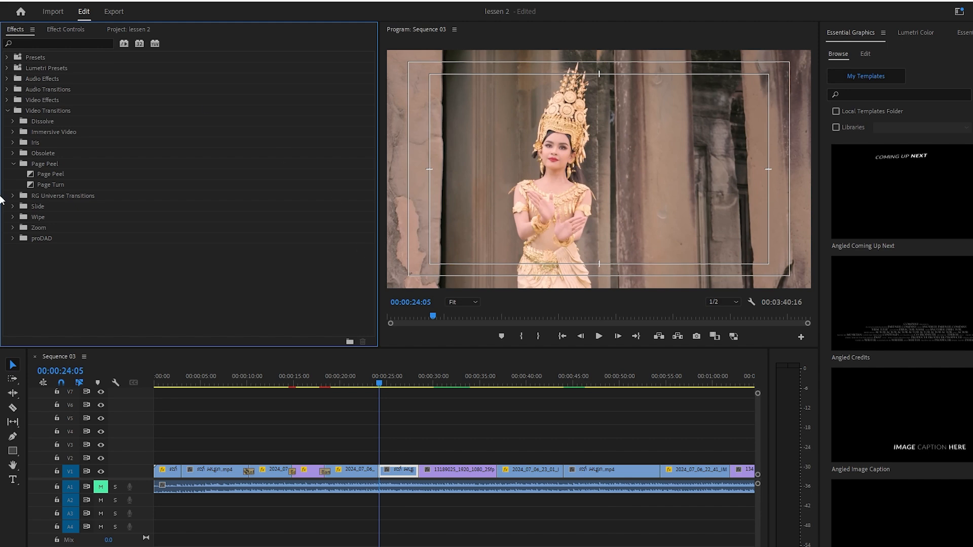
pyautogui.click(75, 177)
pyautogui.moveTo(97, 171); pyautogui.dragTo(381, 477)
pyautogui.click(57, 174)
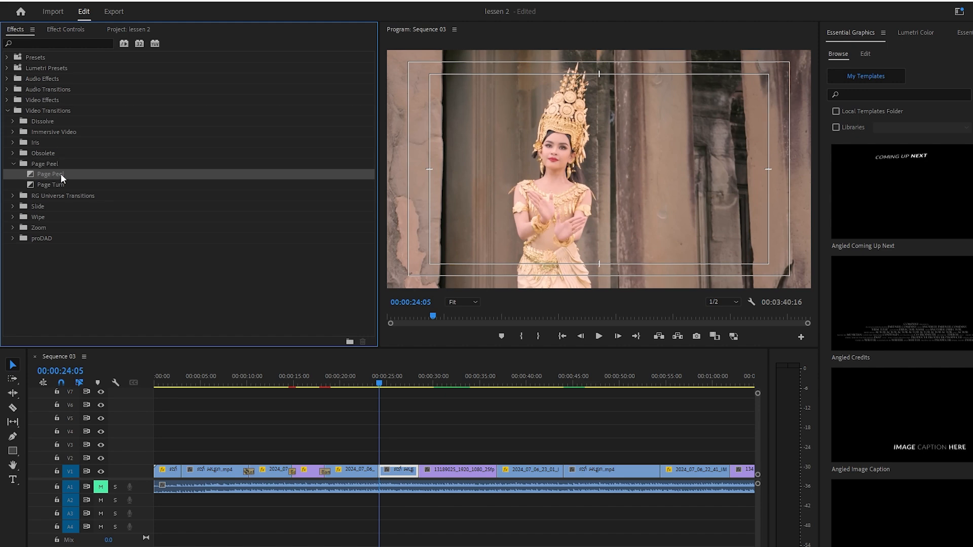
pyautogui.moveTo(380, 443); pyautogui.dragTo(383, 474)
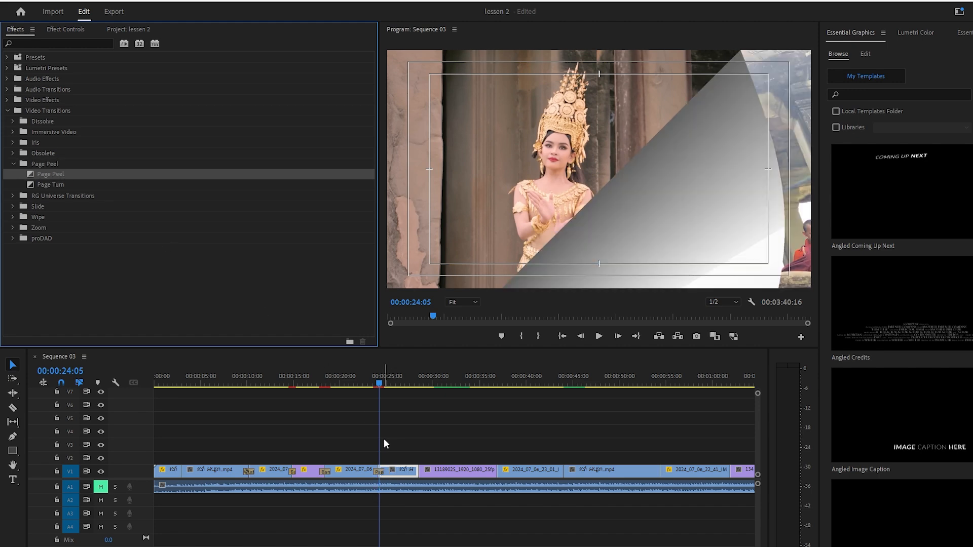
# Play across the Page Peel transition several times from just before the cut to examine its effect
pyautogui.moveTo(381, 383); pyautogui.dragTo(354, 385)
pyautogui.press('space')
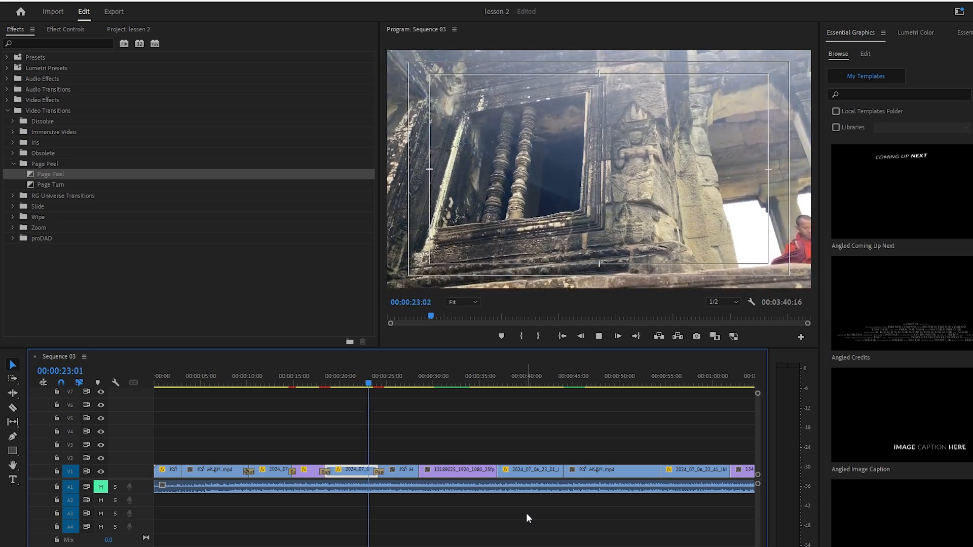
pyautogui.press('space')
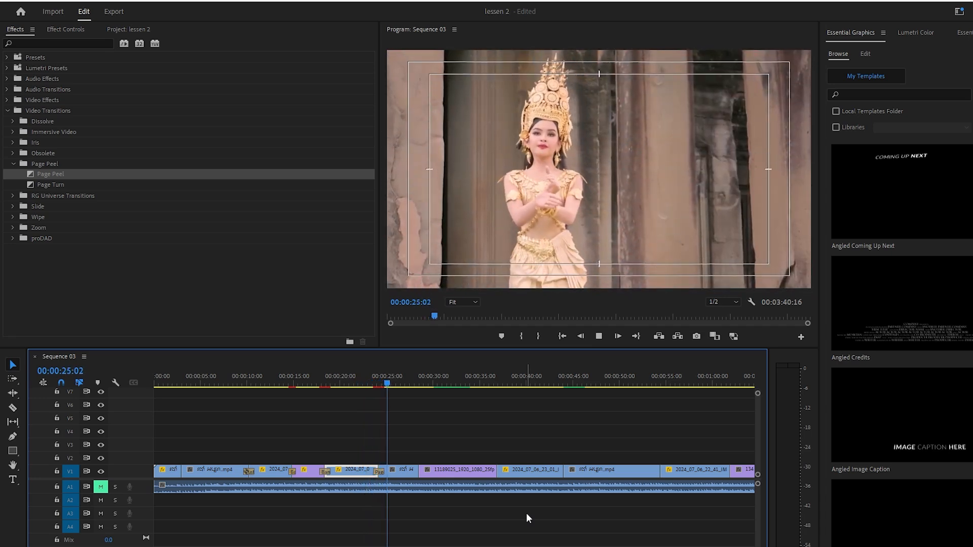
pyautogui.moveTo(385, 381); pyautogui.dragTo(363, 391)
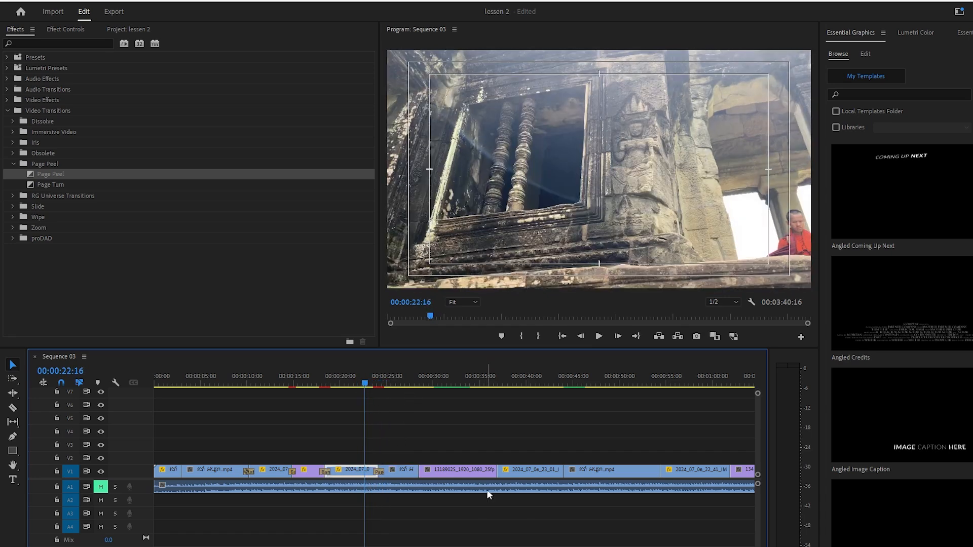
pyautogui.press('space')
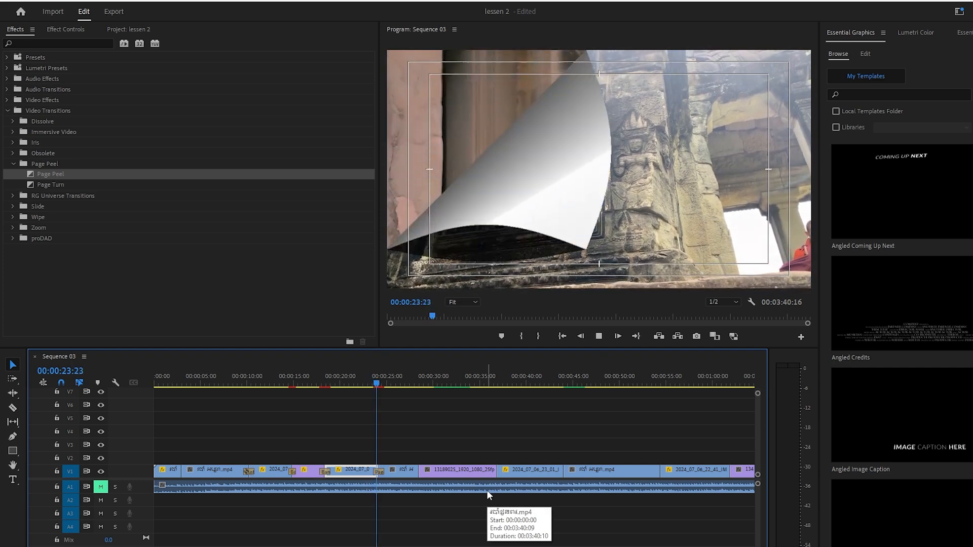
pyautogui.press('space')
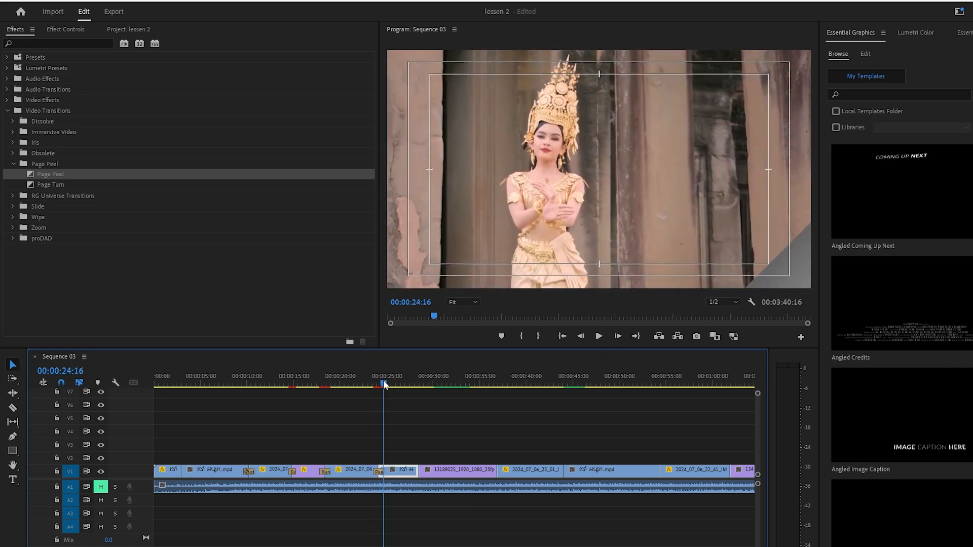
pyautogui.moveTo(383, 381); pyautogui.dragTo(367, 392)
pyautogui.press('space')
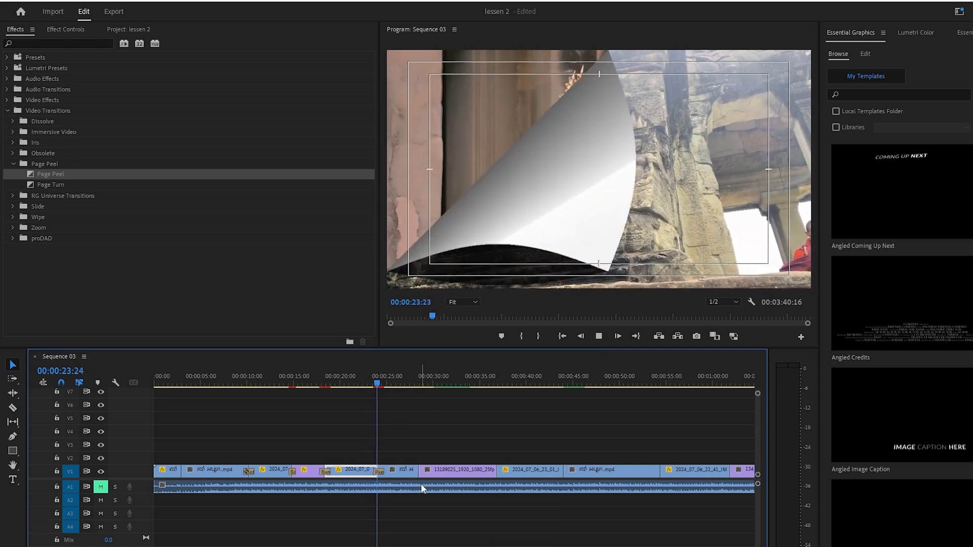
pyautogui.press('space')
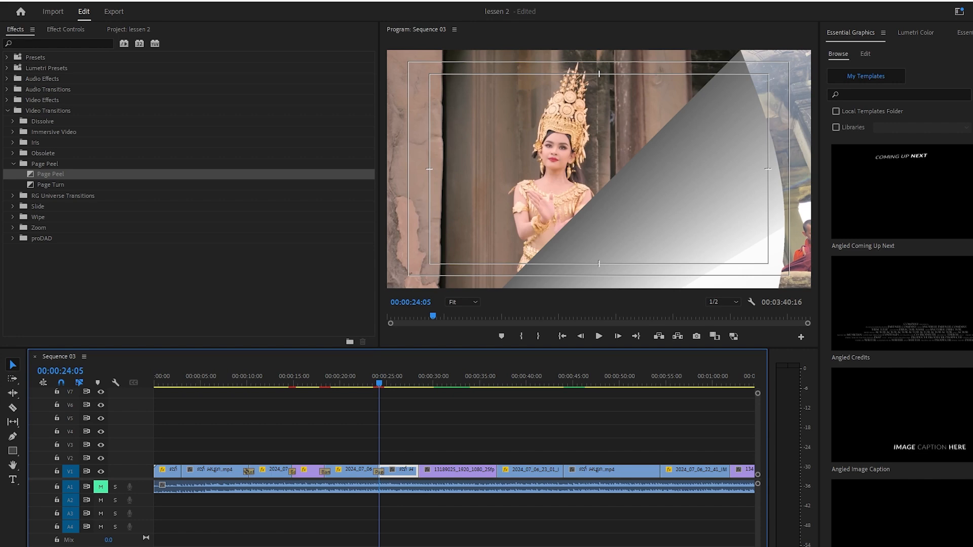
# Shorten the Page Peel transition to a duration of 00:00:00:14 and play across it
pyautogui.press('=')
pyautogui.press('=')
pyautogui.press('=')
pyautogui.moveTo(478, 474); pyautogui.dragTo(465, 475)
pyautogui.moveTo(455, 378); pyautogui.dragTo(411, 400)
pyautogui.press('space')
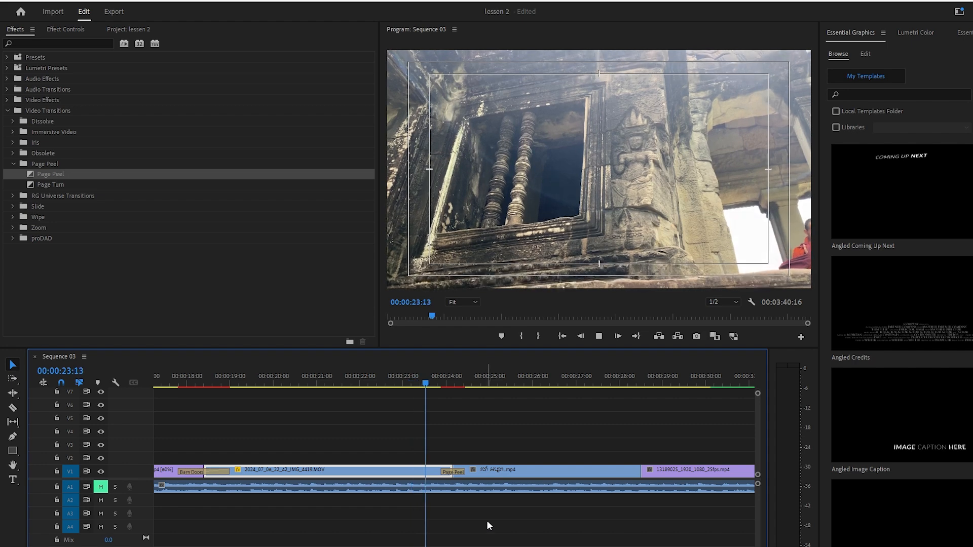
pyautogui.press('space')
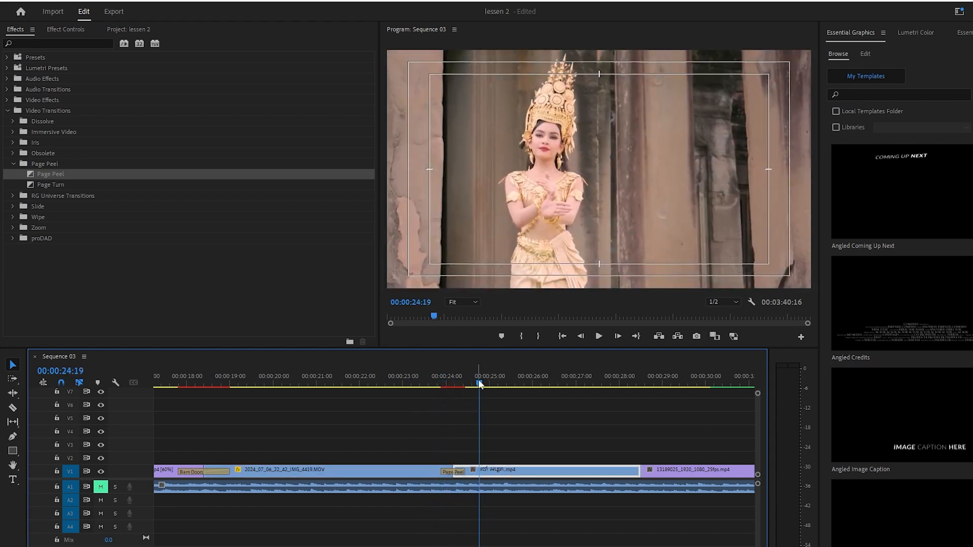
# Apply the Page Turn transition to the cut between the dancer clip and the 13189025_1920_1080_25fps clip and play across it
pyautogui.click(445, 386)
pyautogui.moveTo(53, 183); pyautogui.dragTo(642, 477)
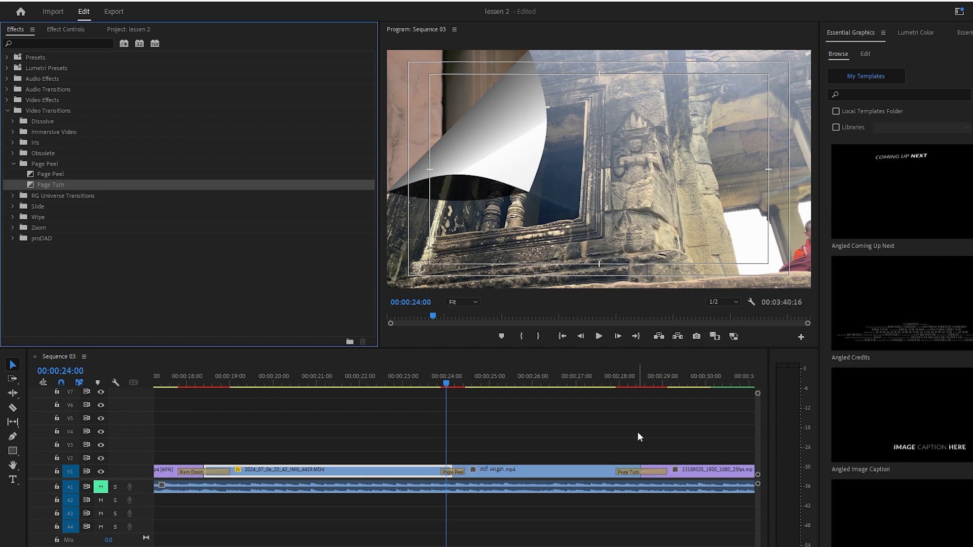
pyautogui.click(601, 385)
pyautogui.press('space')
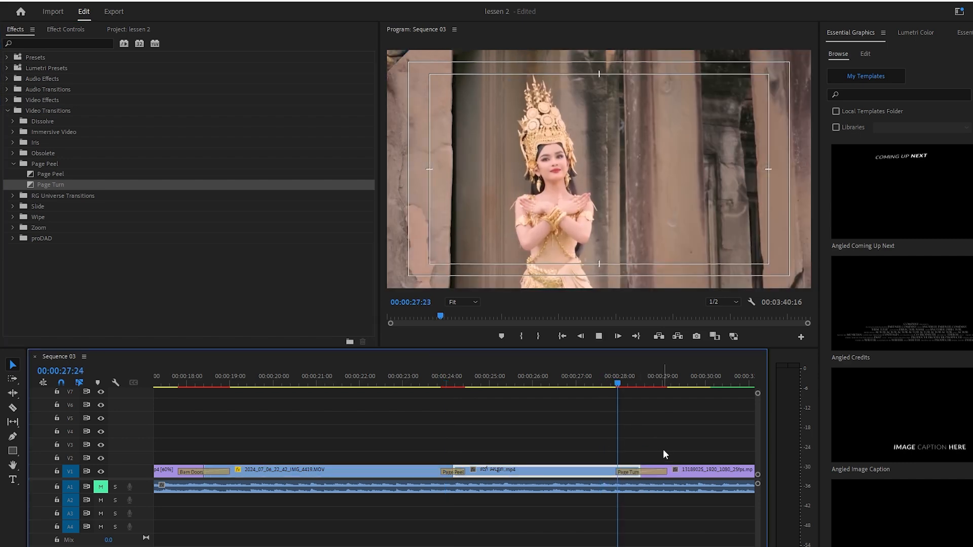
pyautogui.press('space')
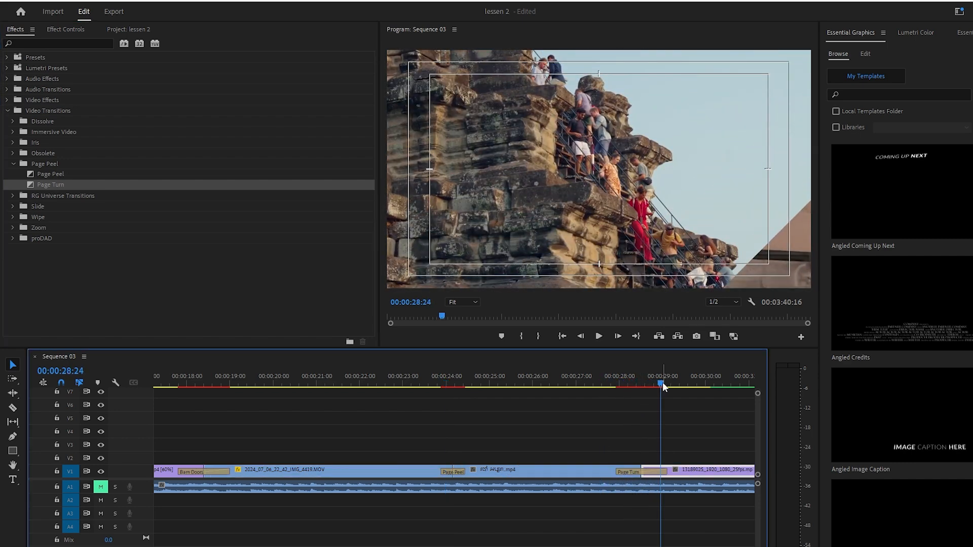
# Set the Page Peel transition after the IMG_4419 clip to start peeling from the lower-right corner
pyautogui.moveTo(662, 383); pyautogui.dragTo(451, 421)
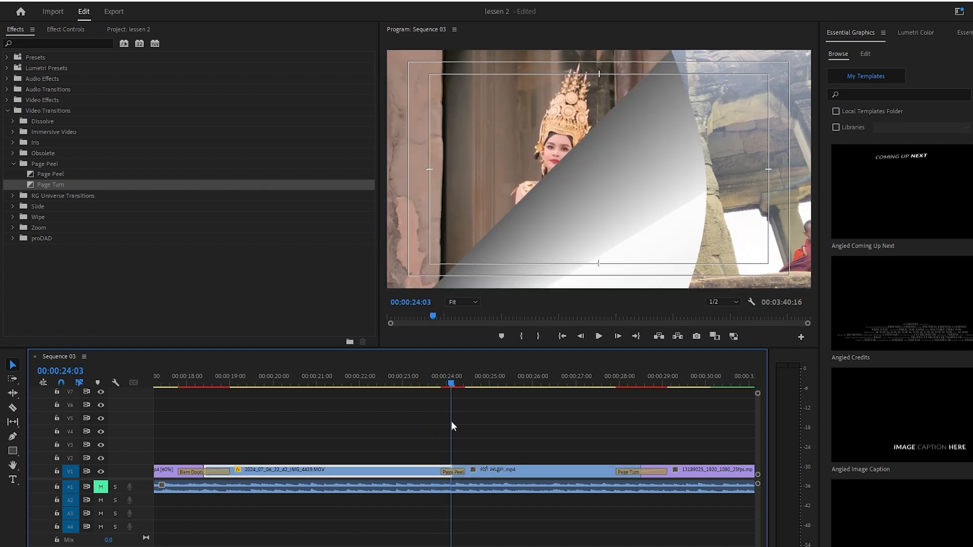
pyautogui.click(456, 475)
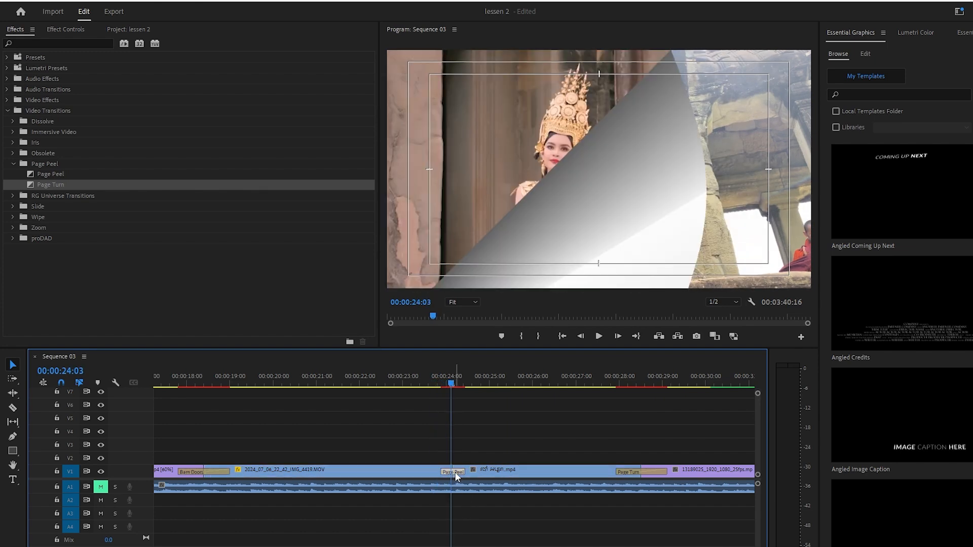
pyautogui.click(71, 27)
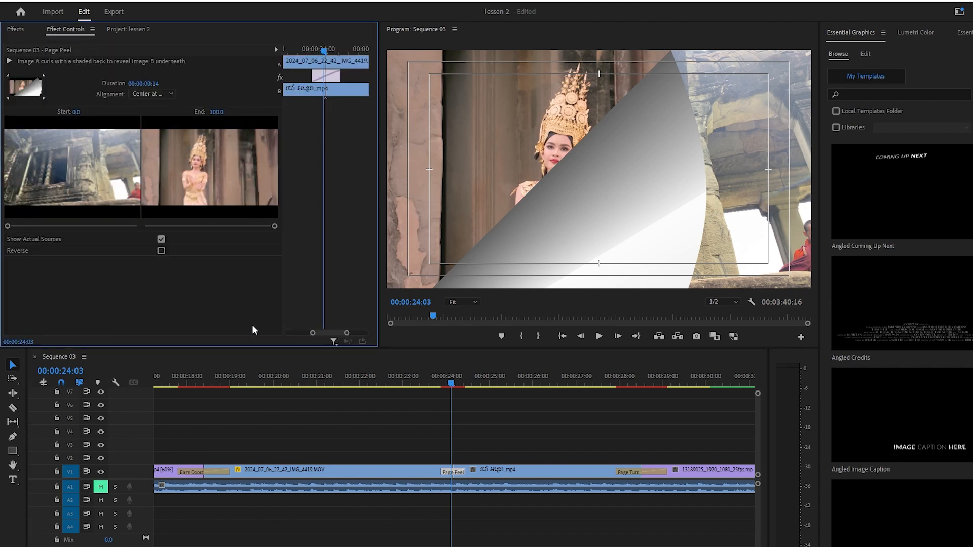
pyautogui.click(43, 97)
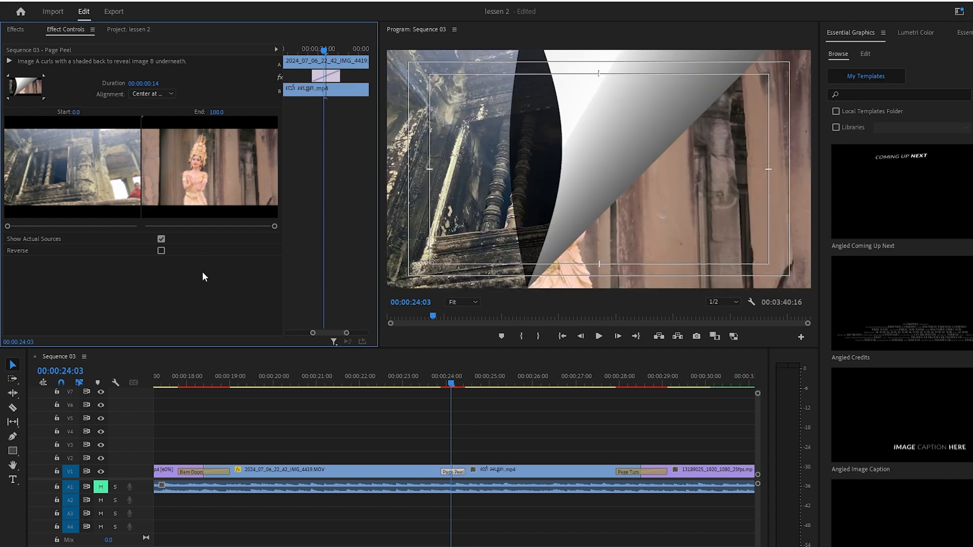
# Play across the Page Peel transition from 00:00:23:11 to check the new peel direction, and select the transition
pyautogui.click(422, 384)
pyautogui.press('space')
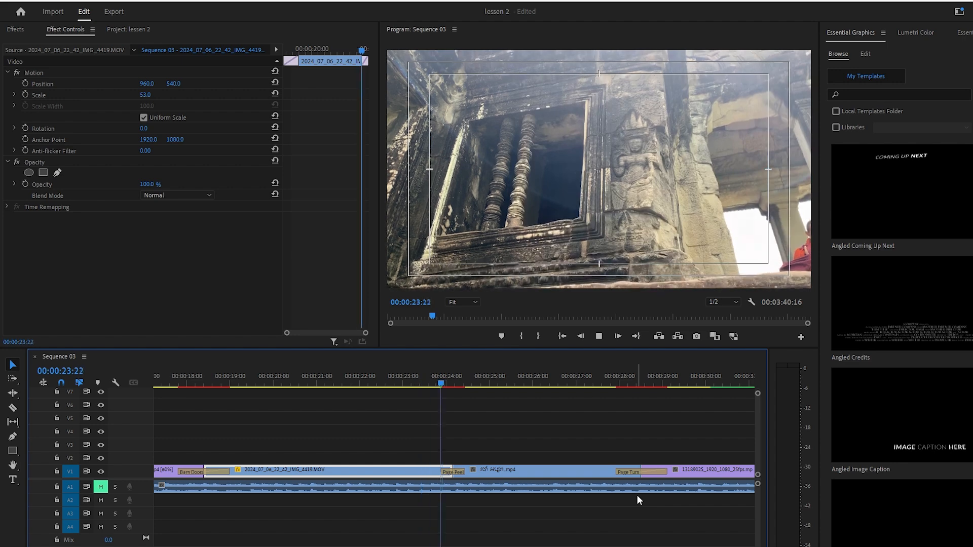
pyautogui.click(481, 381)
pyautogui.click(419, 382)
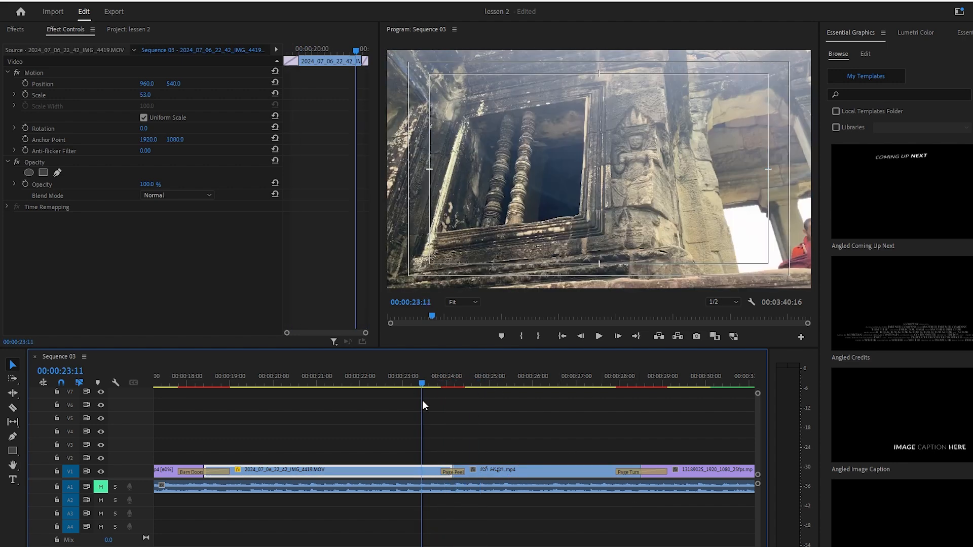
pyautogui.press('space')
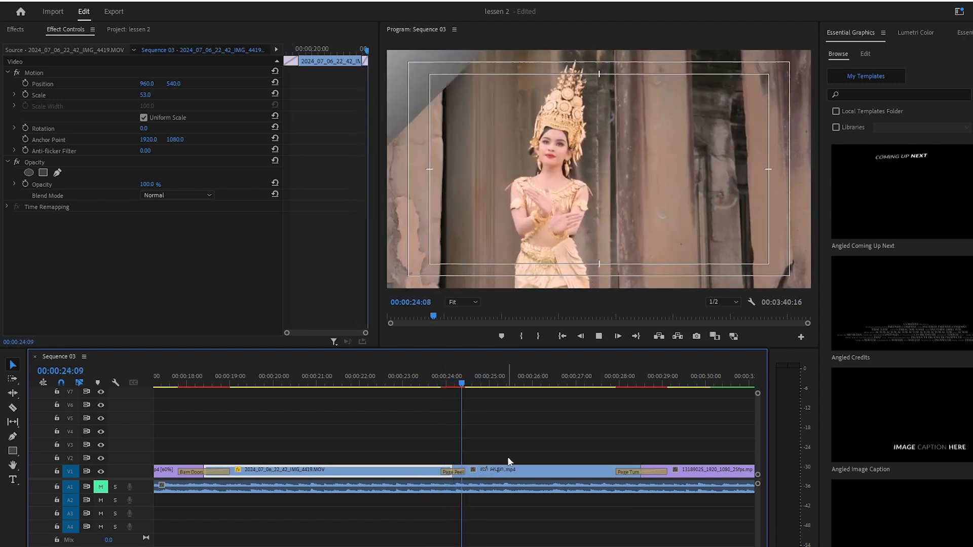
pyautogui.press('space')
pyautogui.click(451, 472)
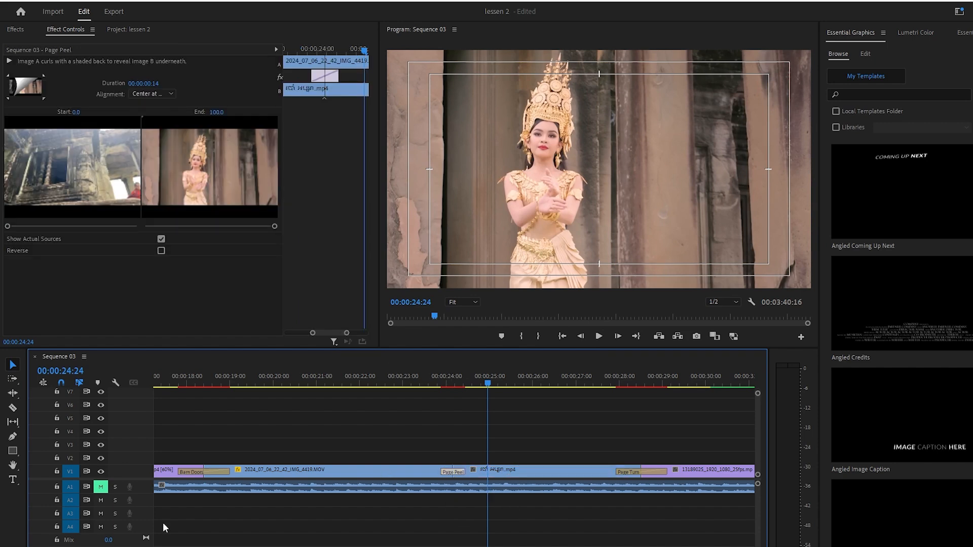
# Park the playhead at 00:00:36:06 near the end of the 13189025_1920_1080_25fps clip and bring up the list of transitions
pyautogui.press('-')
pyautogui.press('-')
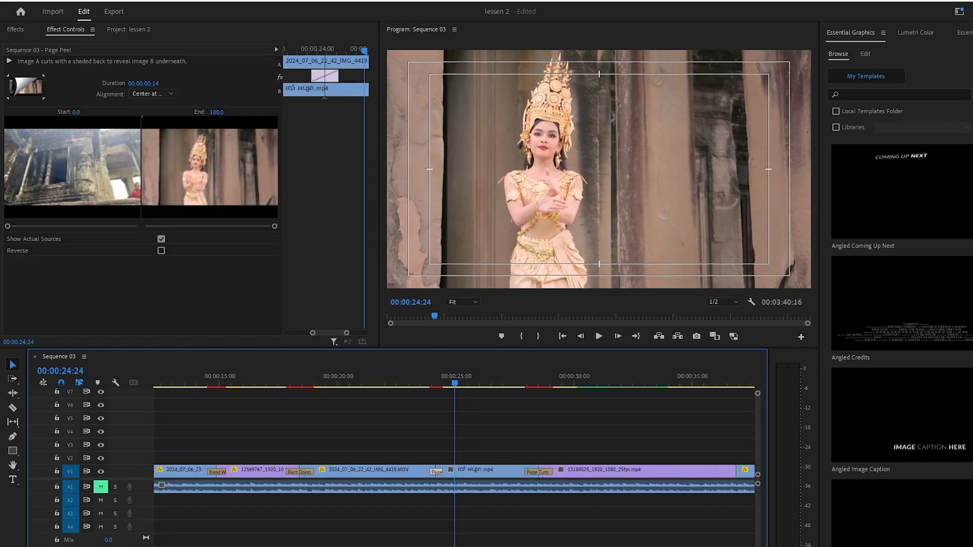
pyautogui.scroll(-5, 454, 471)
pyautogui.moveTo(200, 546); pyautogui.dragTo(204, 546)
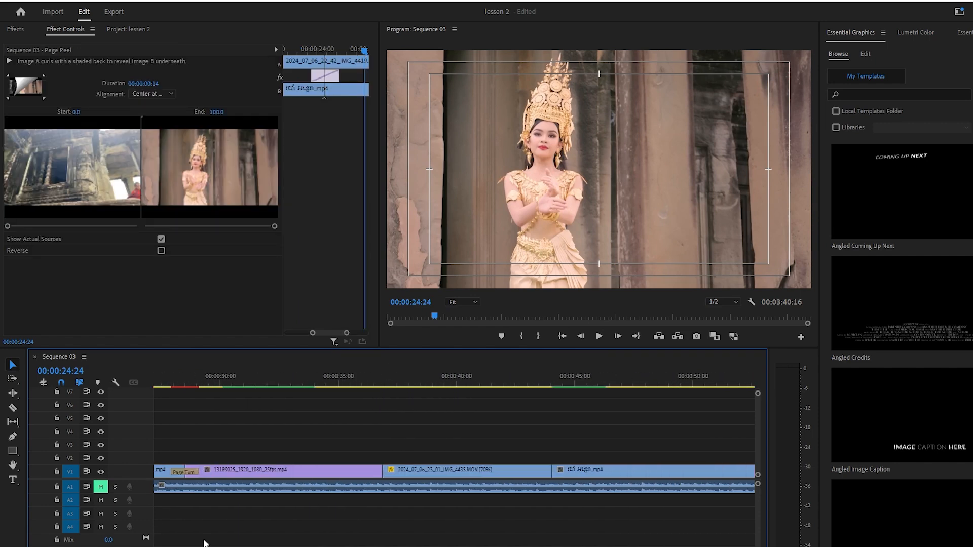
pyautogui.click(380, 384)
pyautogui.click(369, 387)
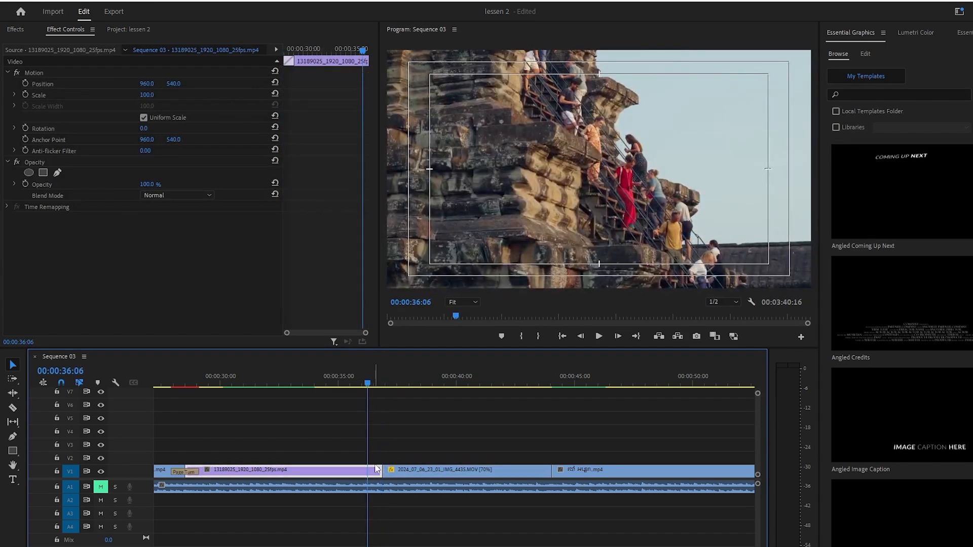
pyautogui.click(15, 28)
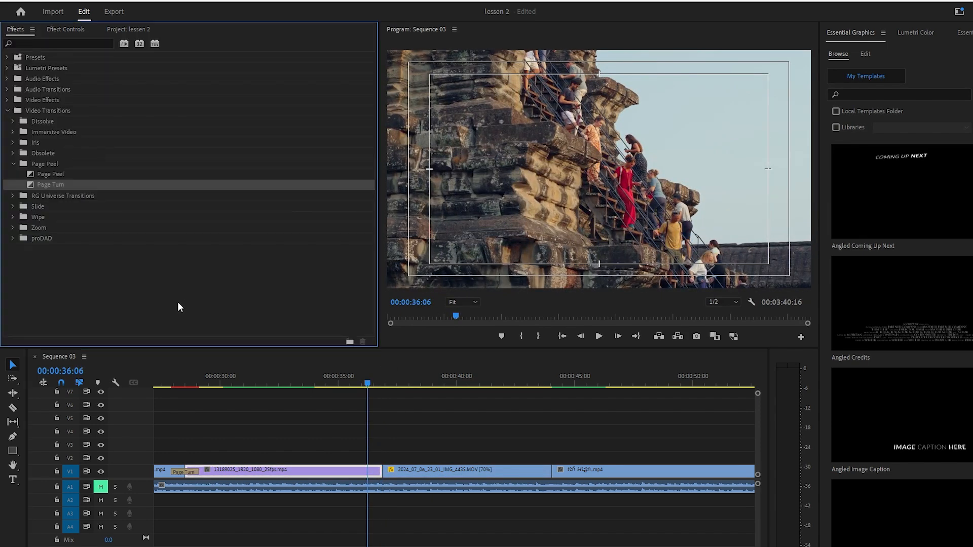
# Apply the Gradient Wipe transition with softness 10 to the cut between the 13189025_1920_1080_25fps and IMG_4435 clips
pyautogui.click(19, 163)
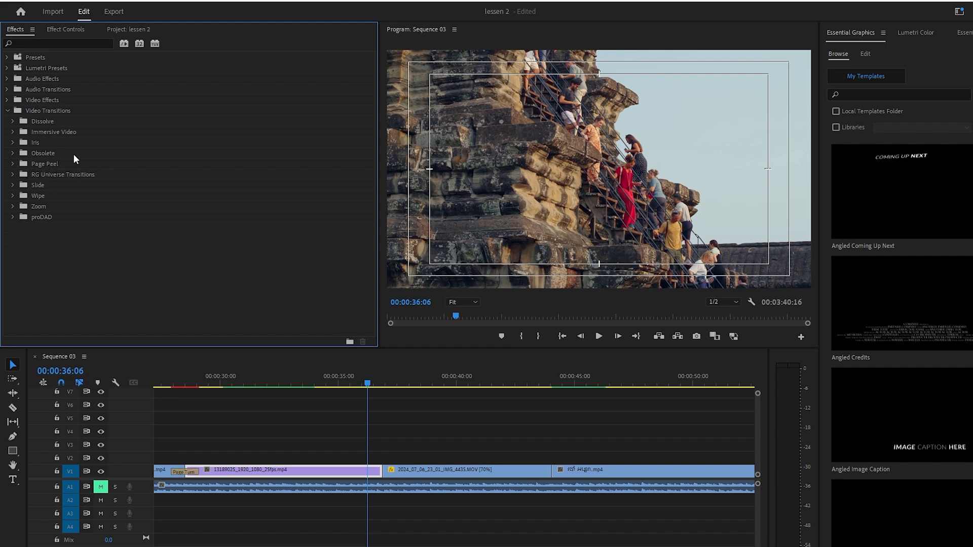
pyautogui.click(51, 154)
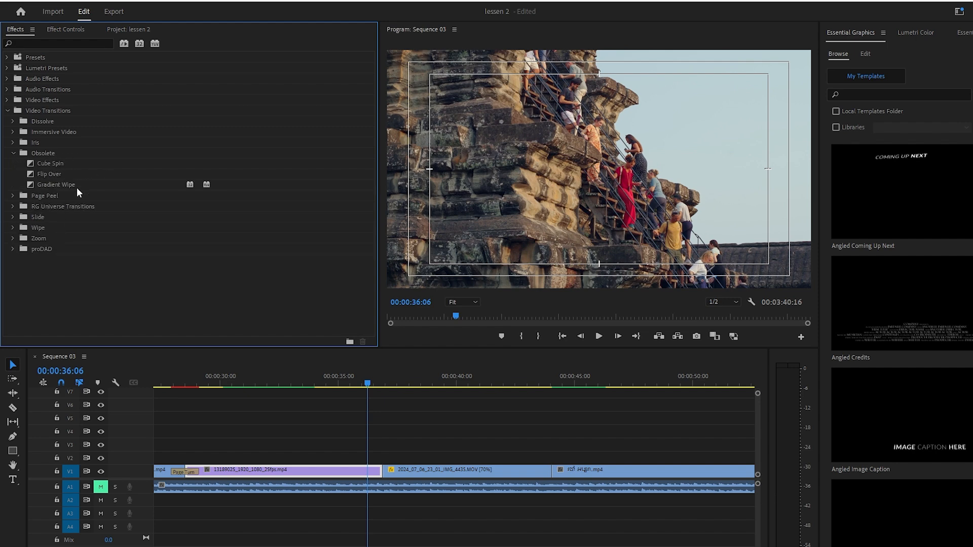
pyautogui.click(111, 178)
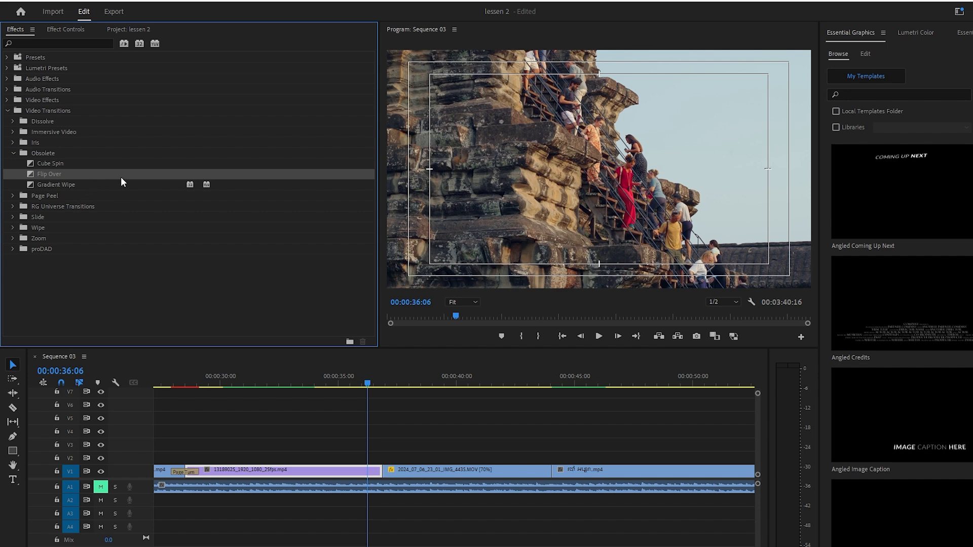
pyautogui.click(133, 182)
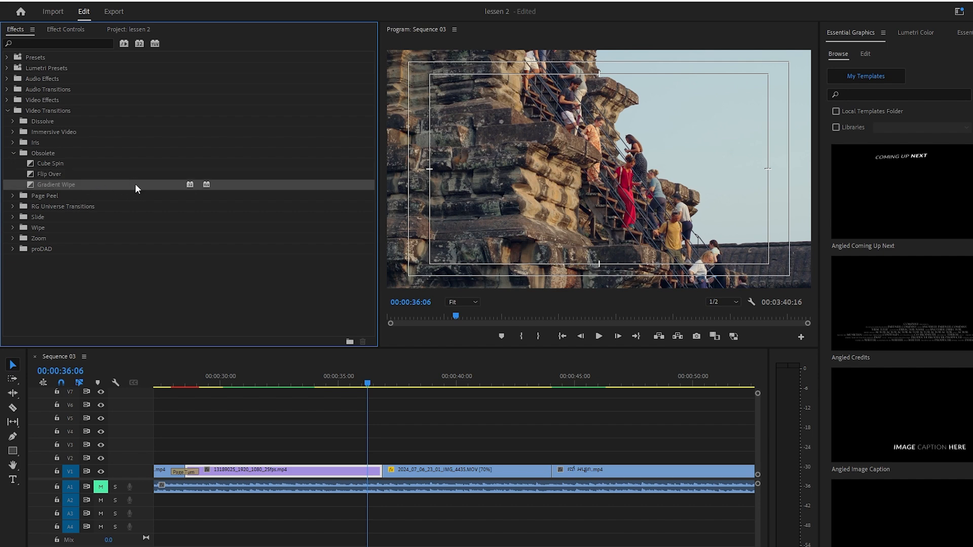
pyautogui.moveTo(150, 190); pyautogui.dragTo(379, 467)
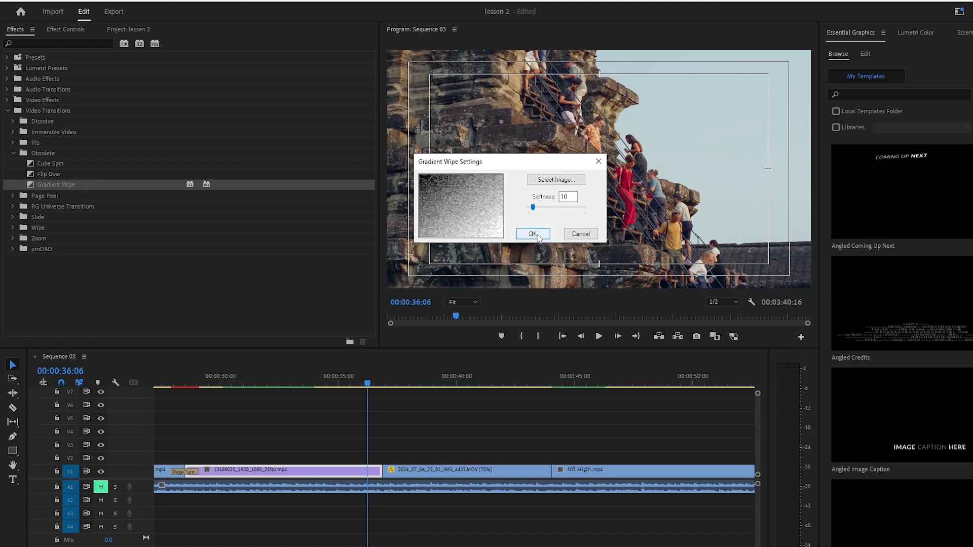
pyautogui.click(533, 237)
# Play across the Gradient Wipe transition twice, starting from 00:00:34:20 and then from just before the transition
pyautogui.moveTo(366, 384); pyautogui.dragTo(333, 391)
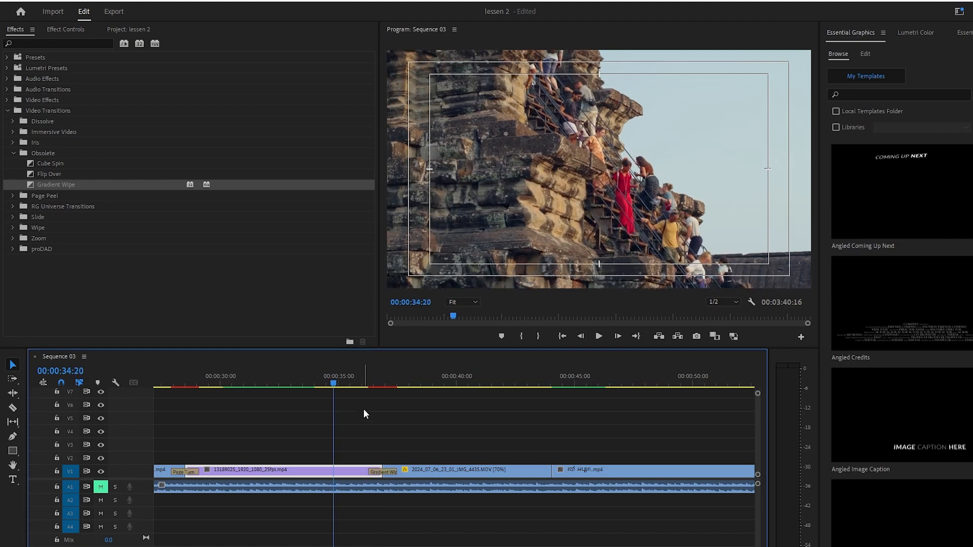
pyautogui.press('space')
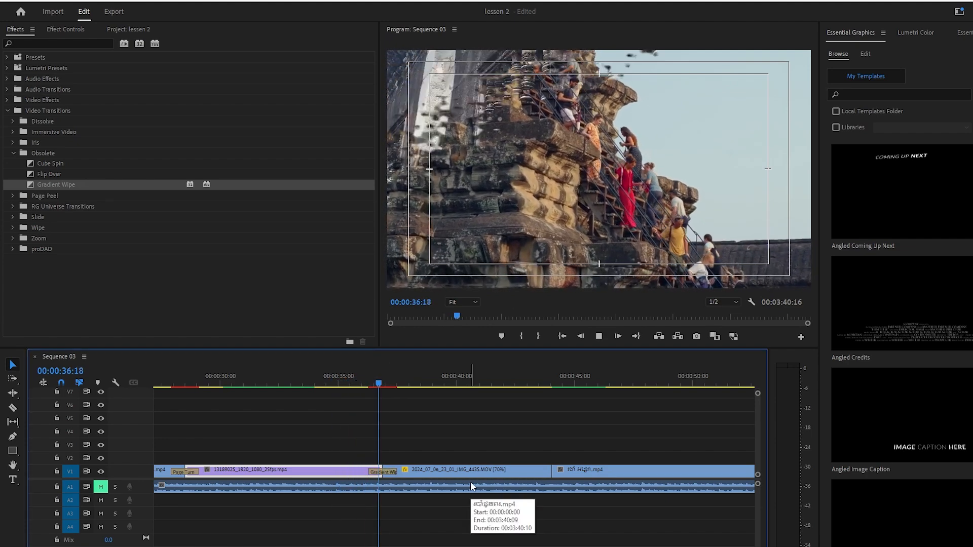
pyautogui.click(347, 383)
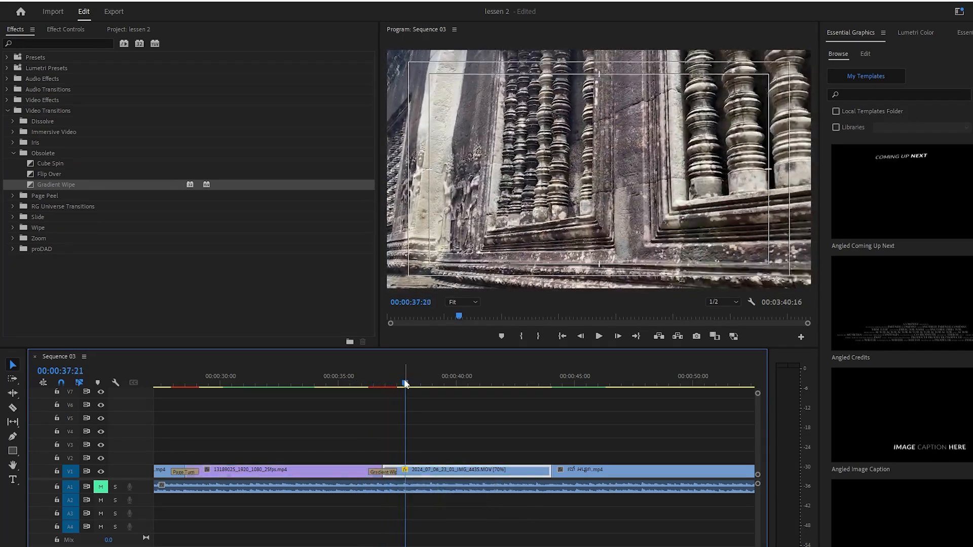
pyautogui.moveTo(403, 381); pyautogui.dragTo(361, 384)
pyautogui.press('space')
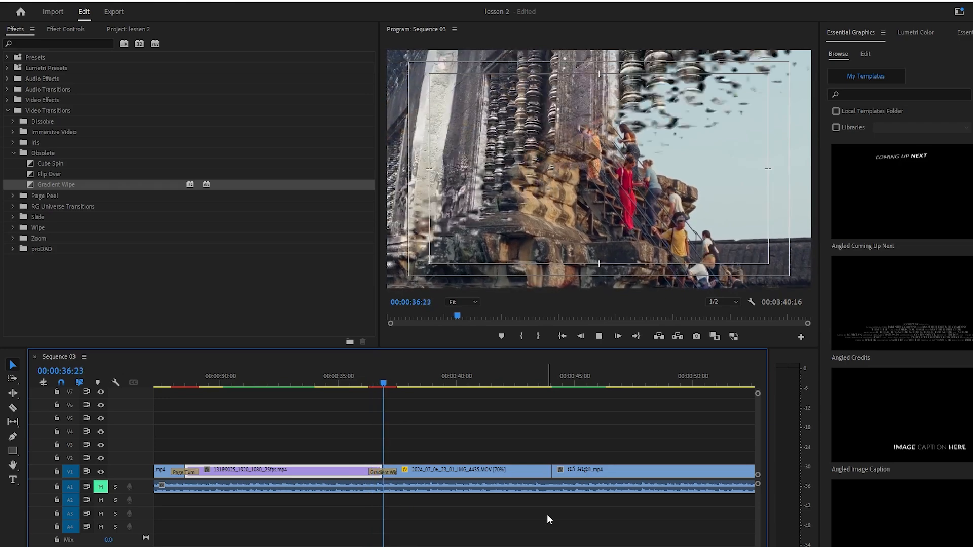
pyautogui.click(477, 473)
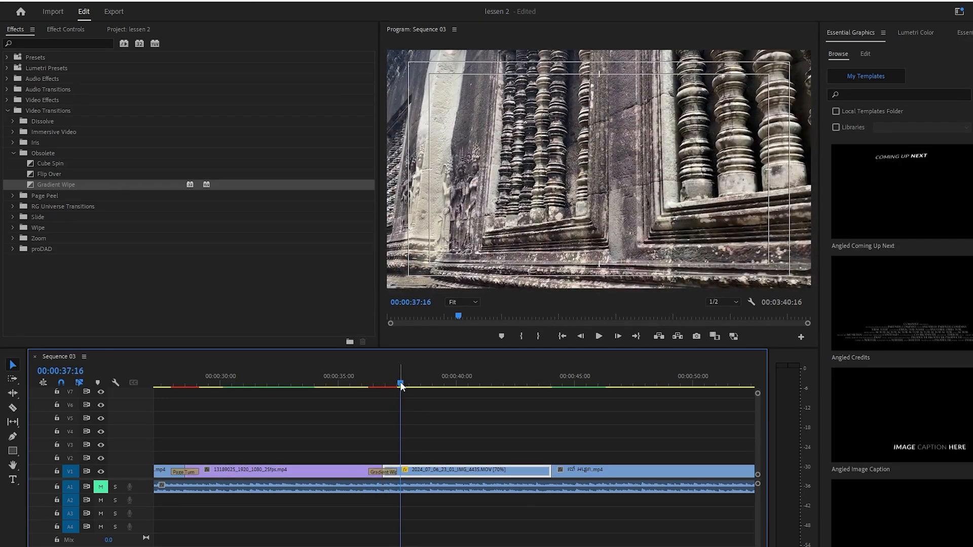
# Apply the Cube Spin transition to the cut between the IMG_4435 clip and the following dancer clip and play across it
pyautogui.moveTo(400, 381); pyautogui.dragTo(551, 391)
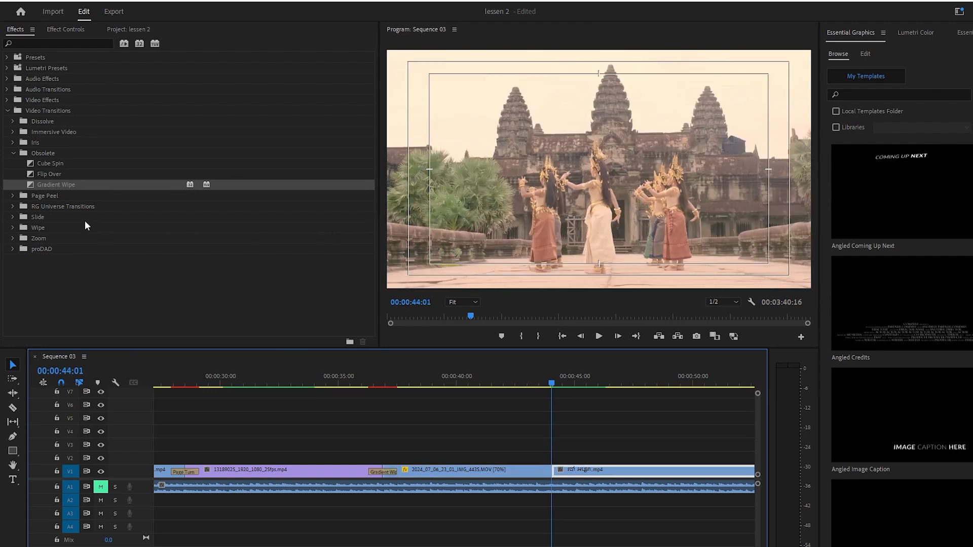
pyautogui.click(79, 163)
pyautogui.moveTo(392, 370); pyautogui.dragTo(552, 472)
pyautogui.moveTo(551, 386); pyautogui.dragTo(495, 386)
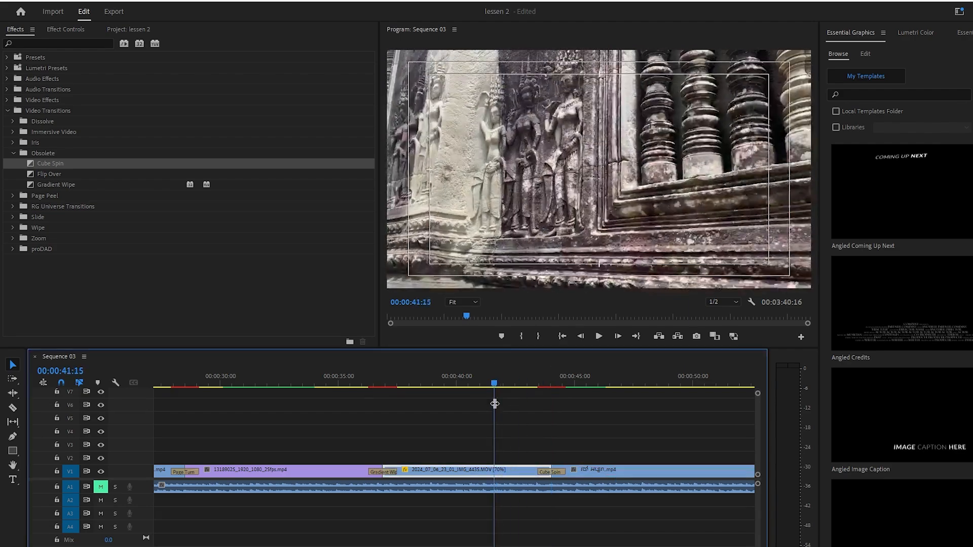
pyautogui.press('space')
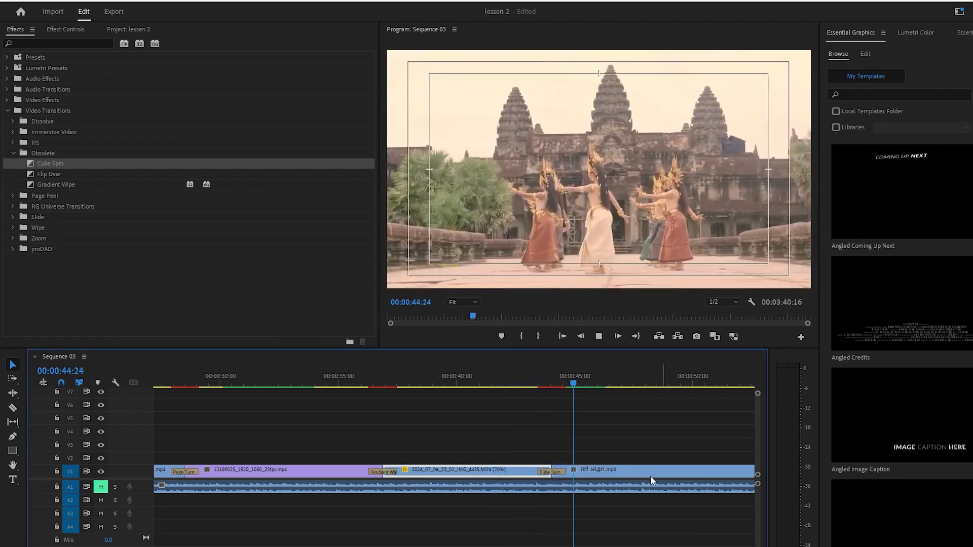
pyautogui.moveTo(567, 383); pyautogui.dragTo(527, 402)
pyautogui.press('space')
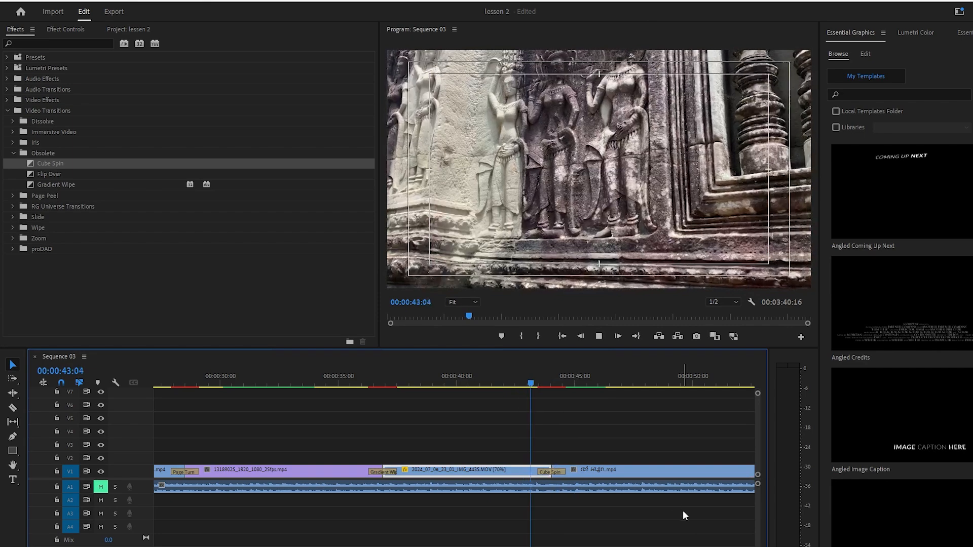
# Delete the Cube Spin transition and apply the Iris Box transition to the same cut before the dancer clip
pyautogui.click(562, 471)
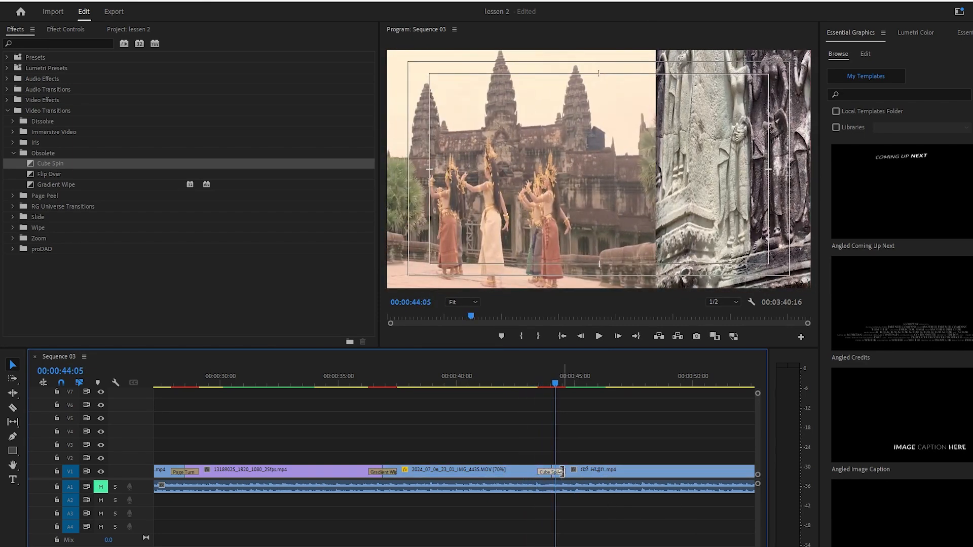
pyautogui.press('Delete')
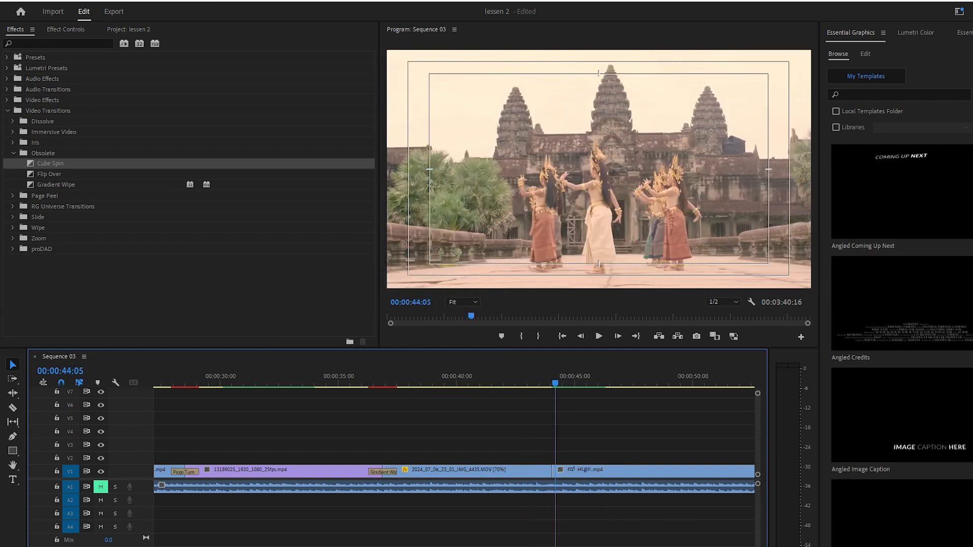
pyautogui.click(13, 153)
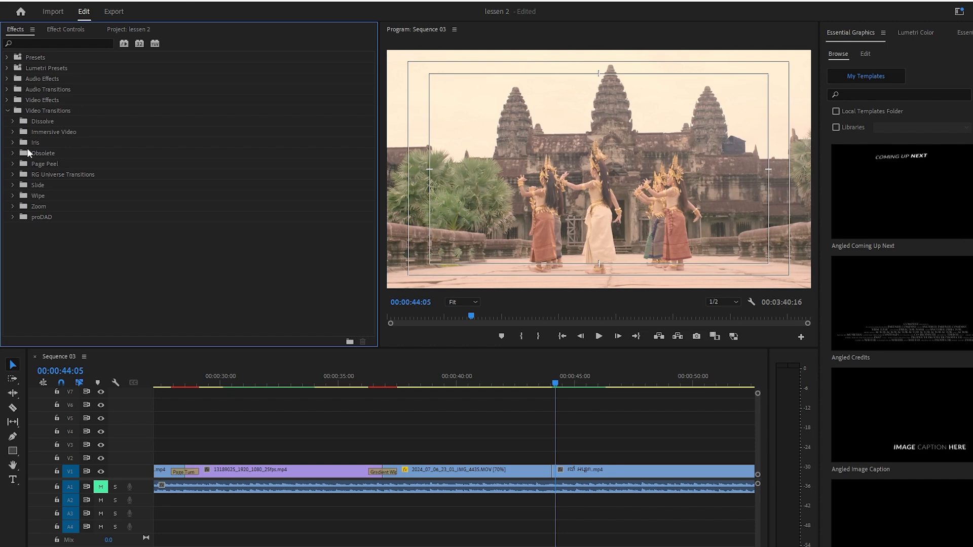
pyautogui.click(13, 143)
pyautogui.moveTo(90, 152); pyautogui.dragTo(550, 478)
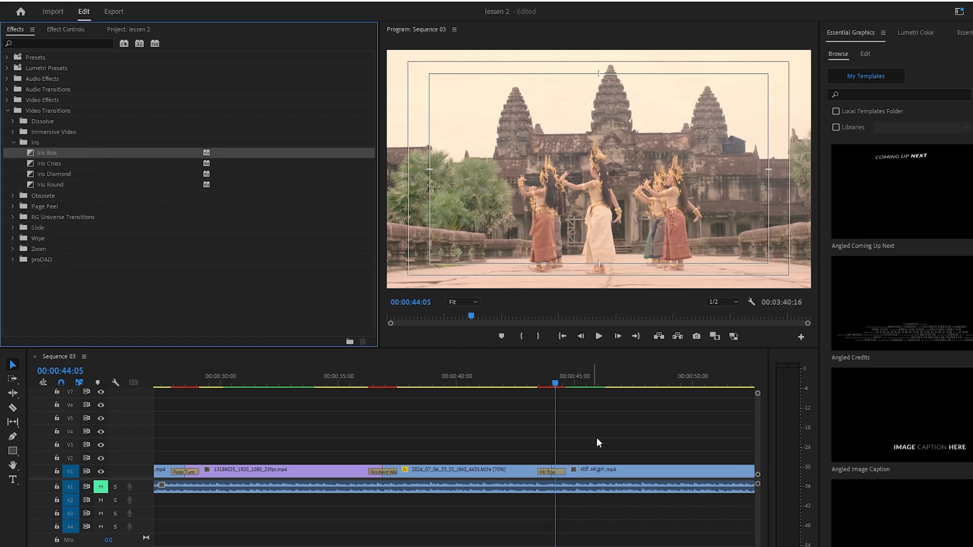
# Play across the Iris Box transition and park the playhead at 00:00:44:05 inside it
pyautogui.moveTo(555, 383); pyautogui.dragTo(491, 410)
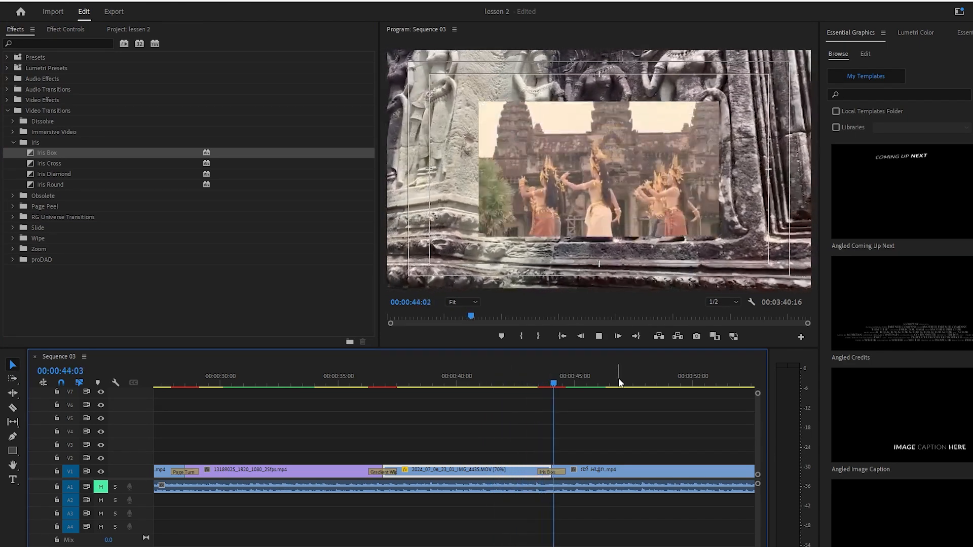
pyautogui.press('space')
pyautogui.click(555, 384)
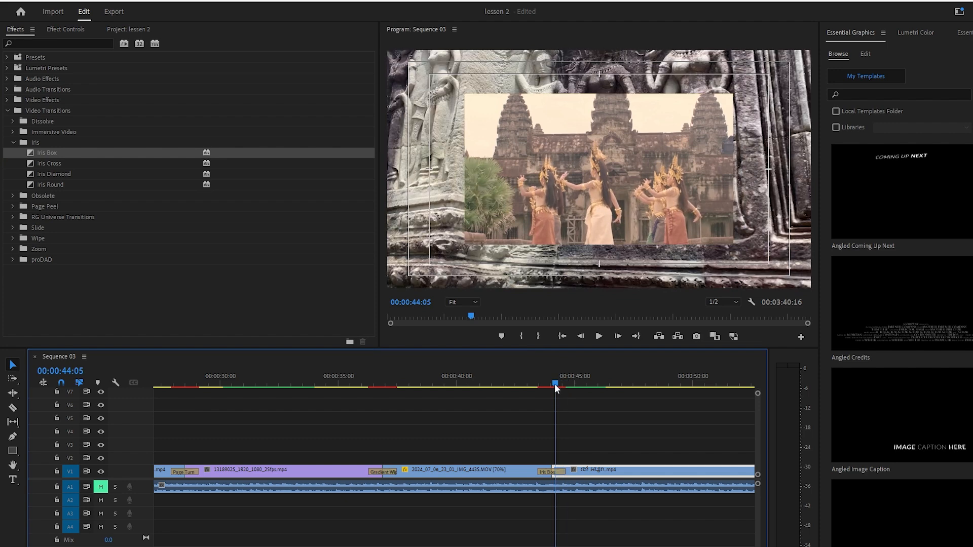
# Shorten the Iris Box transition to about 14 frames and play across it
pyautogui.click(548, 471)
pyautogui.moveTo(562, 472); pyautogui.dragTo(556, 471)
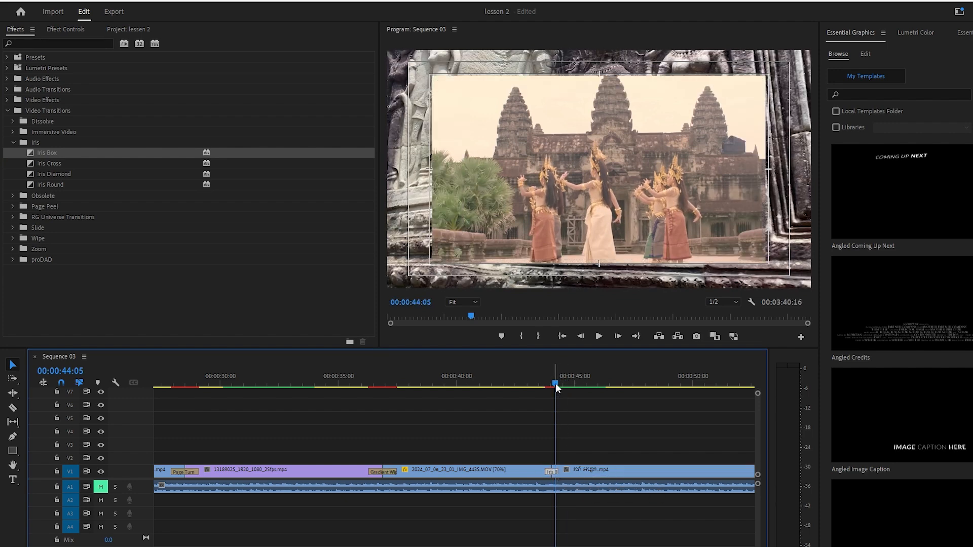
pyautogui.moveTo(556, 383); pyautogui.dragTo(535, 387)
pyautogui.press('space')
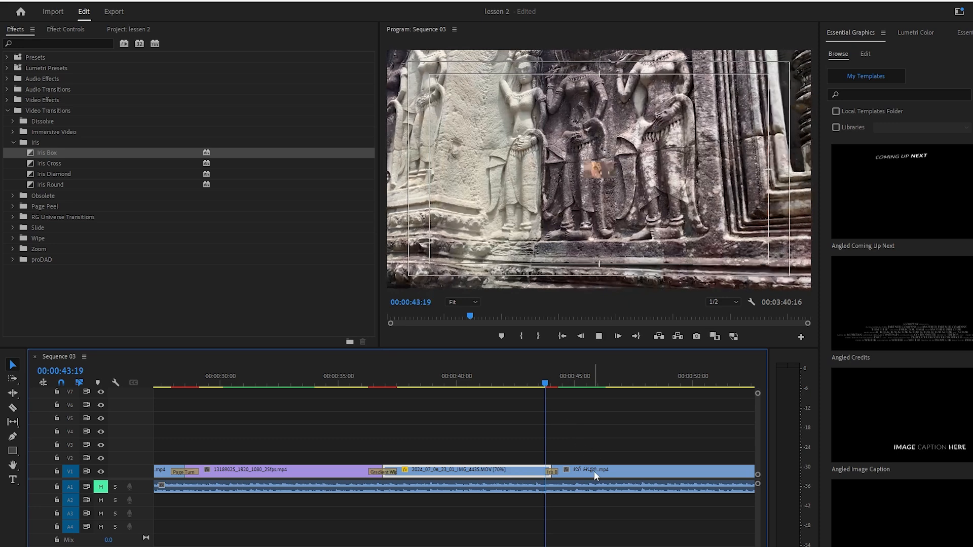
pyautogui.click(585, 474)
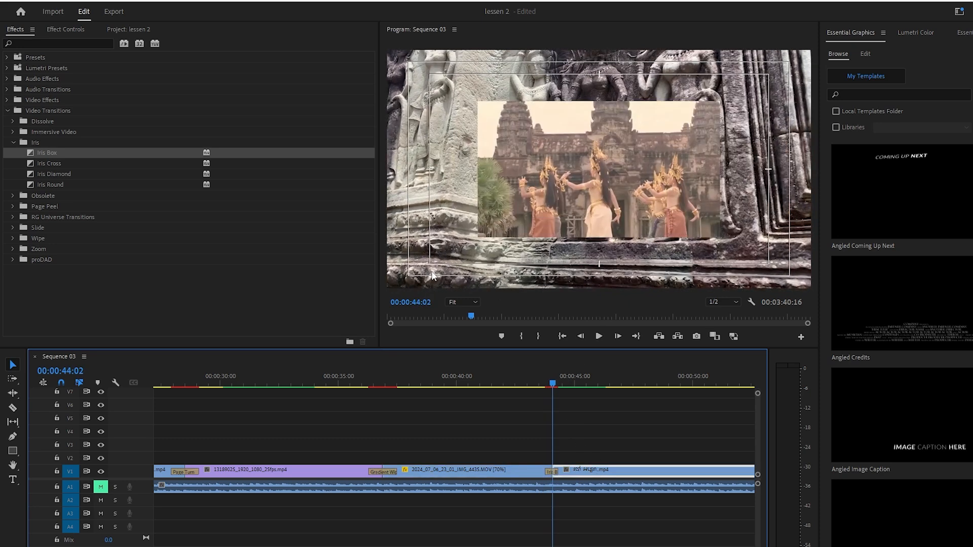
# Give the Iris Box transition a border in the off-white colour FBF1F1 with a width of 12.2
pyautogui.click(553, 470)
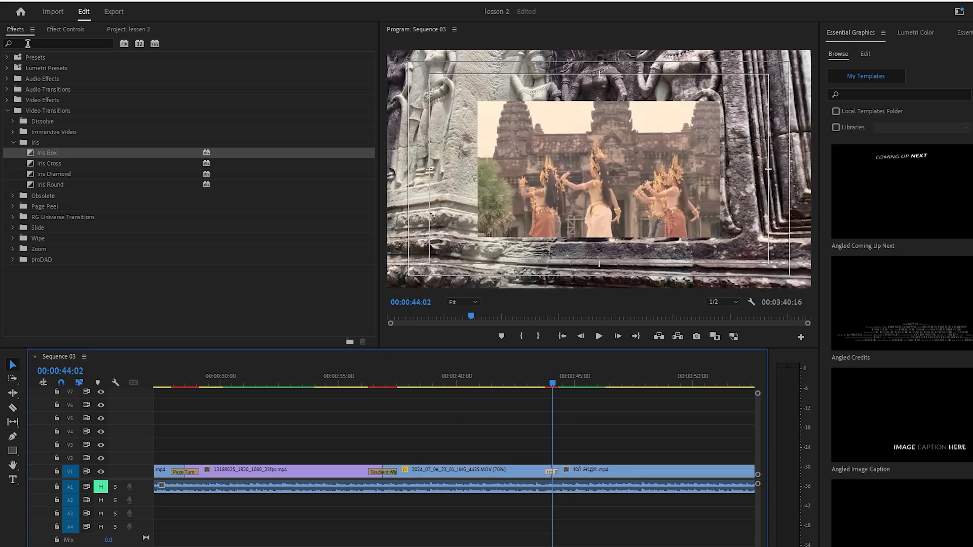
pyautogui.click(58, 29)
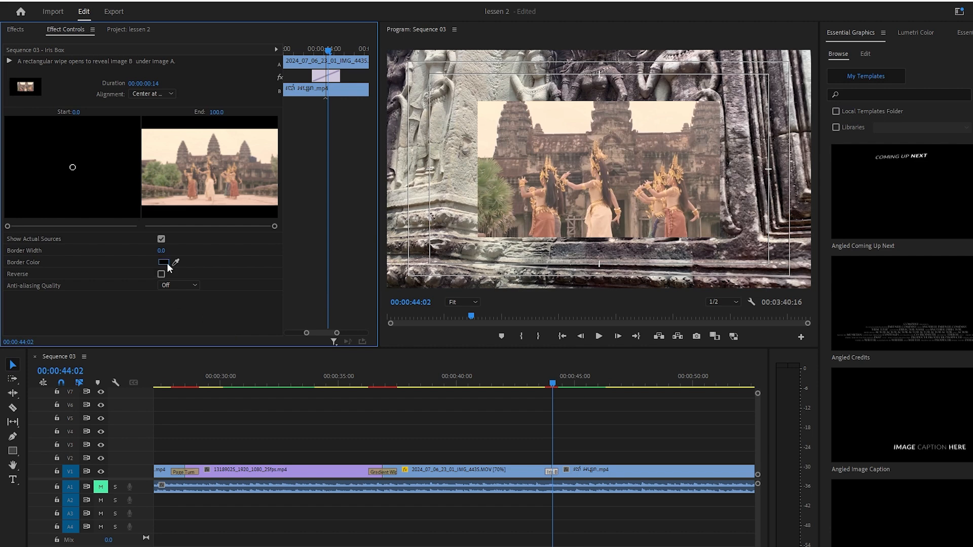
pyautogui.click(166, 263)
pyautogui.click(386, 357)
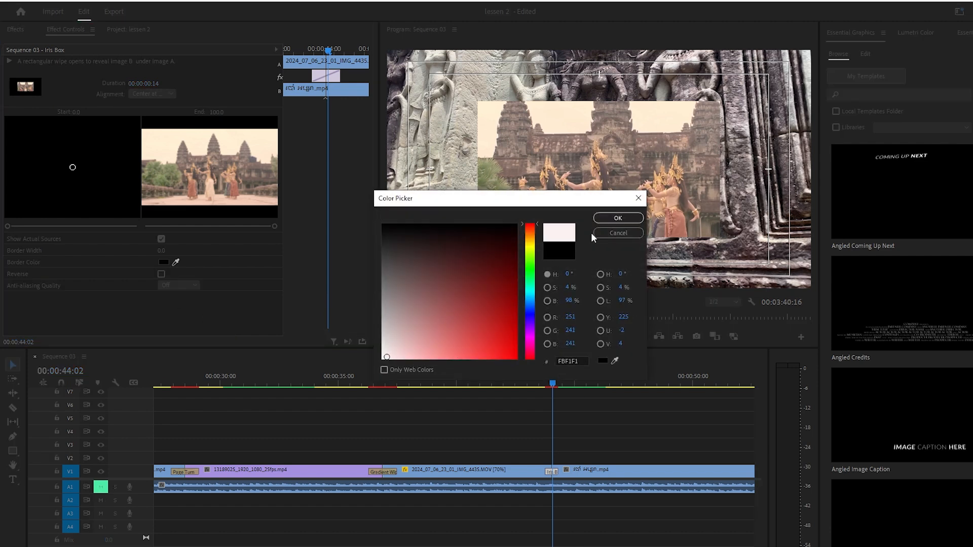
pyautogui.click(616, 217)
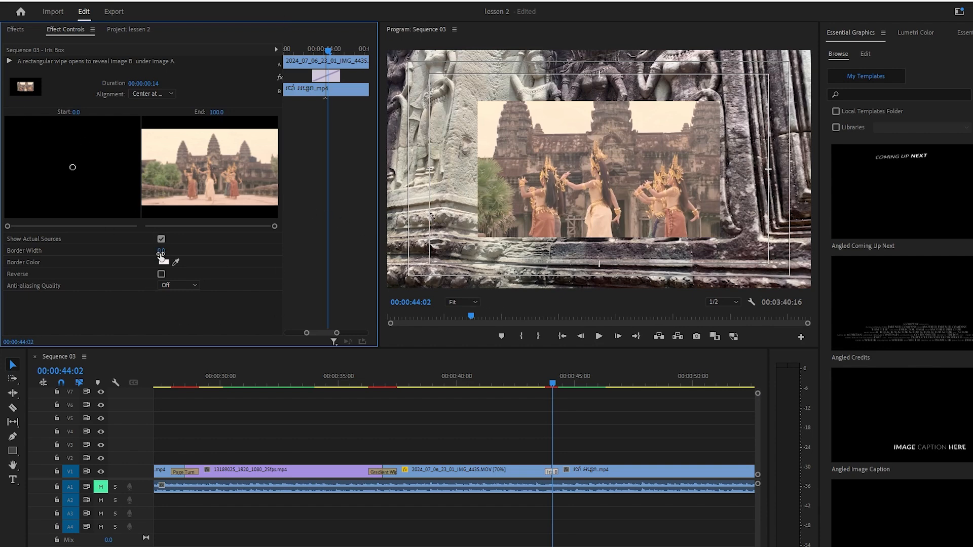
pyautogui.moveTo(162, 255); pyautogui.dragTo(189, 256)
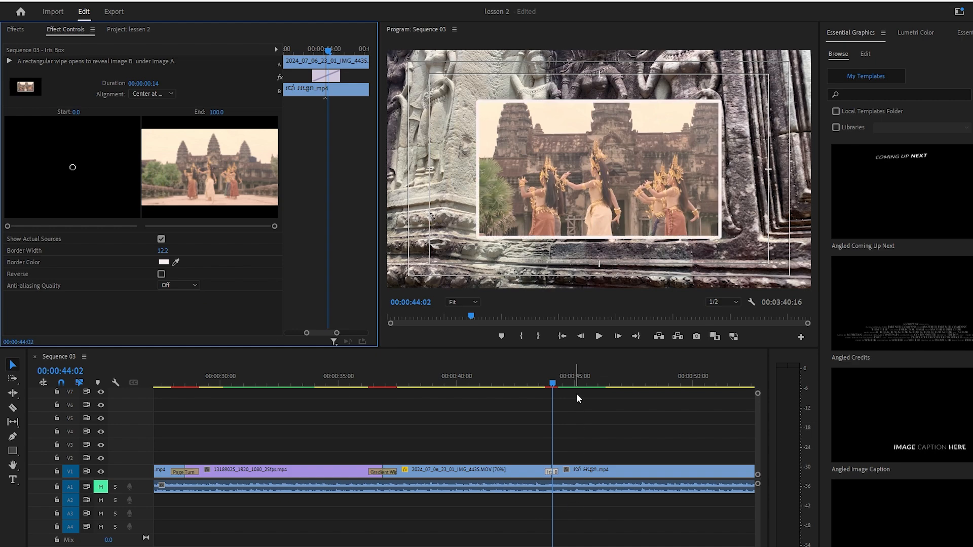
# Play across the bordered Iris Box transition from 00:00:41:11 and again from 00:00:43:10
pyautogui.moveTo(550, 383); pyautogui.dragTo(489, 410)
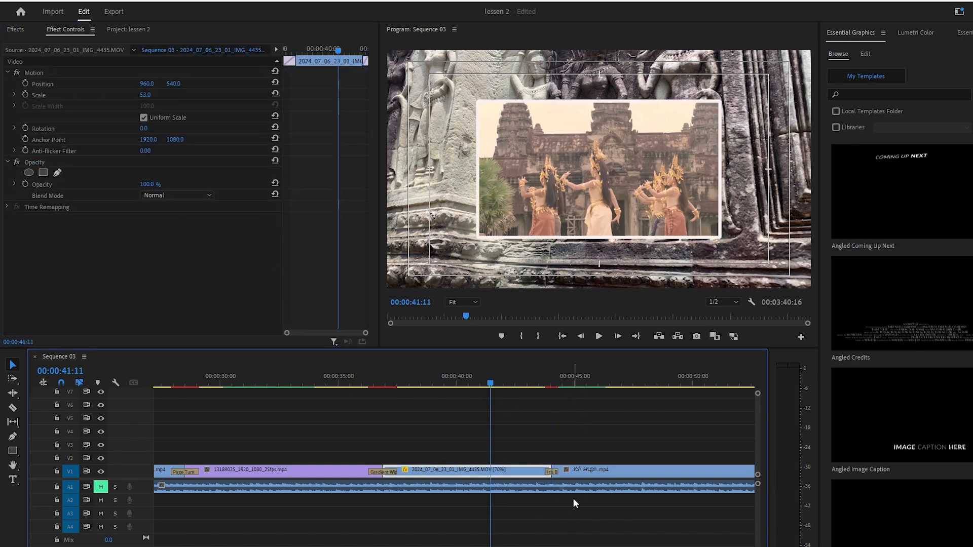
pyautogui.press('space')
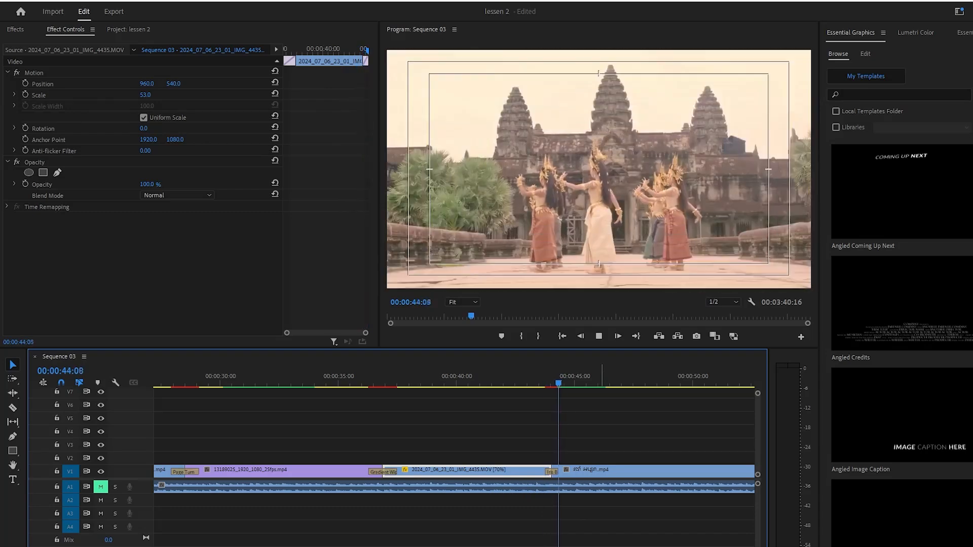
pyautogui.moveTo(566, 384); pyautogui.dragTo(536, 407)
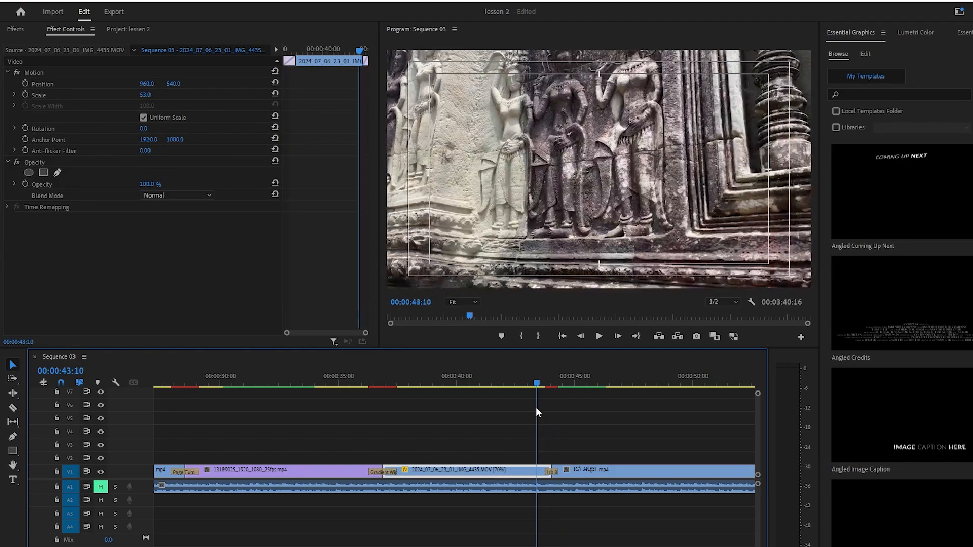
pyautogui.press('space')
pyautogui.press('space')
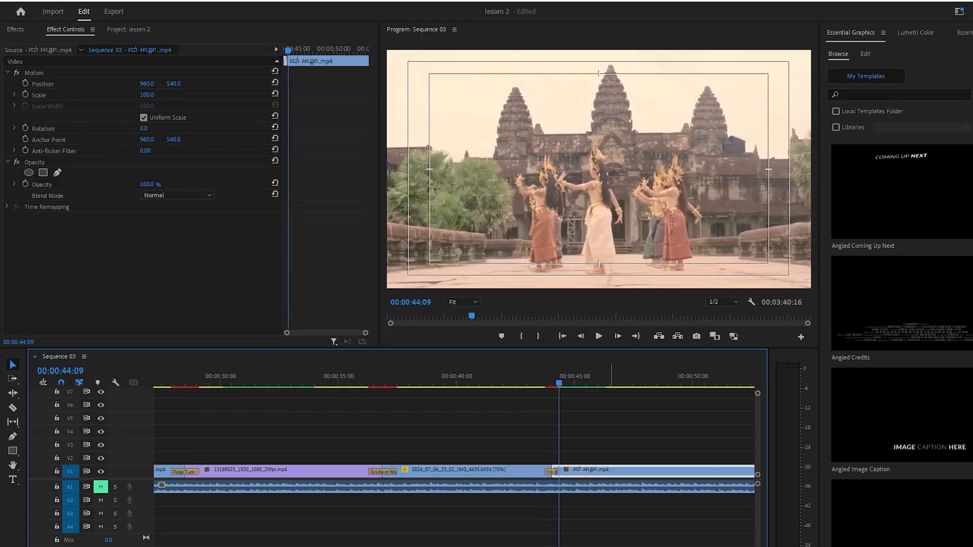
# Apply the Immersive Video VR Chroma Leaks transition at the cut between the dancers clip and the IMG_4418.MOV clip
pyautogui.click(15, 29)
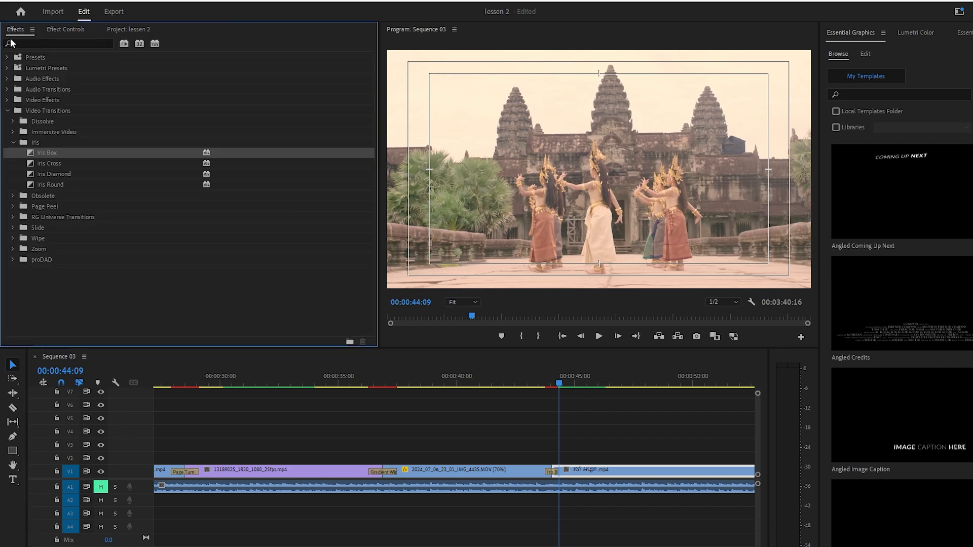
pyautogui.click(550, 472)
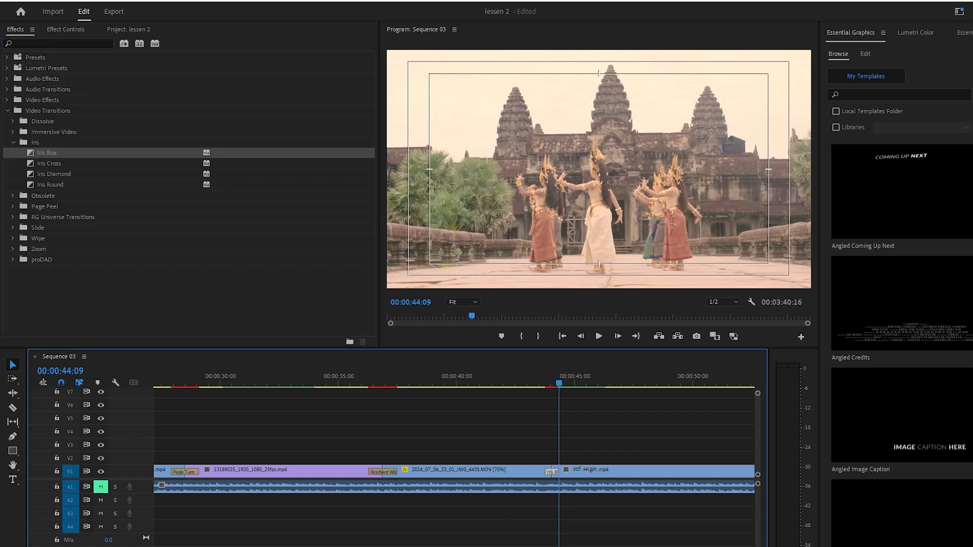
pyautogui.press('-')
pyautogui.scroll(-6, 454, 435)
pyautogui.scroll(2, 454, 435)
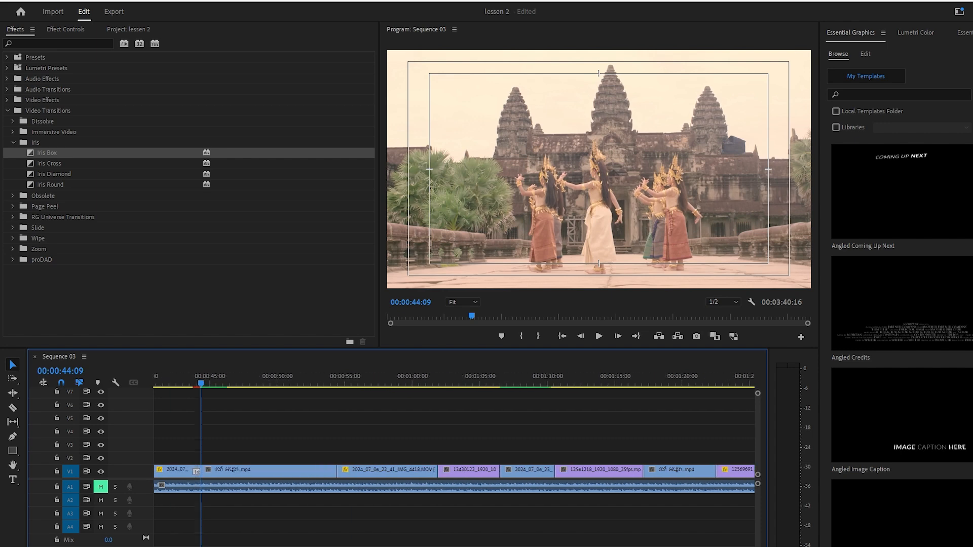
pyautogui.moveTo(199, 385); pyautogui.dragTo(361, 410)
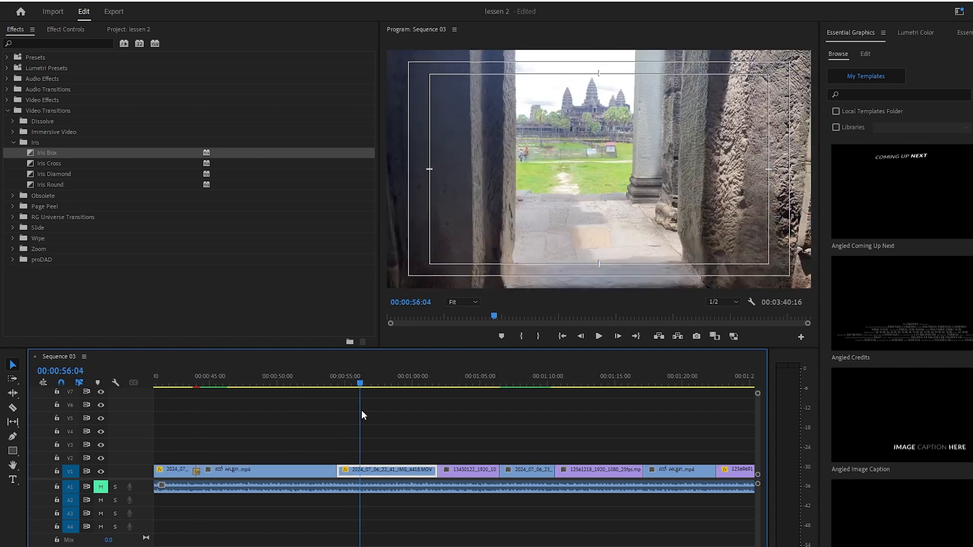
pyautogui.scroll(-2, 454, 436)
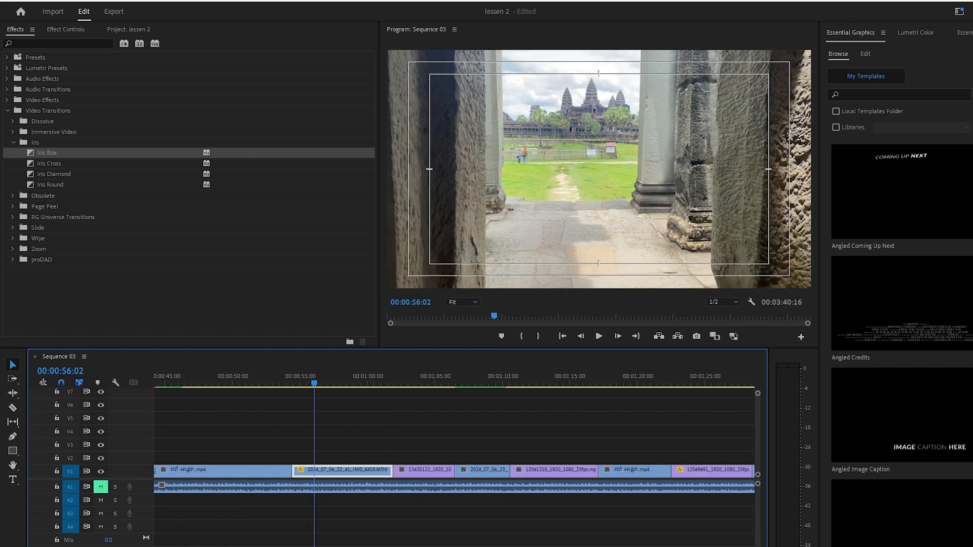
pyautogui.moveTo(311, 380); pyautogui.dragTo(285, 386)
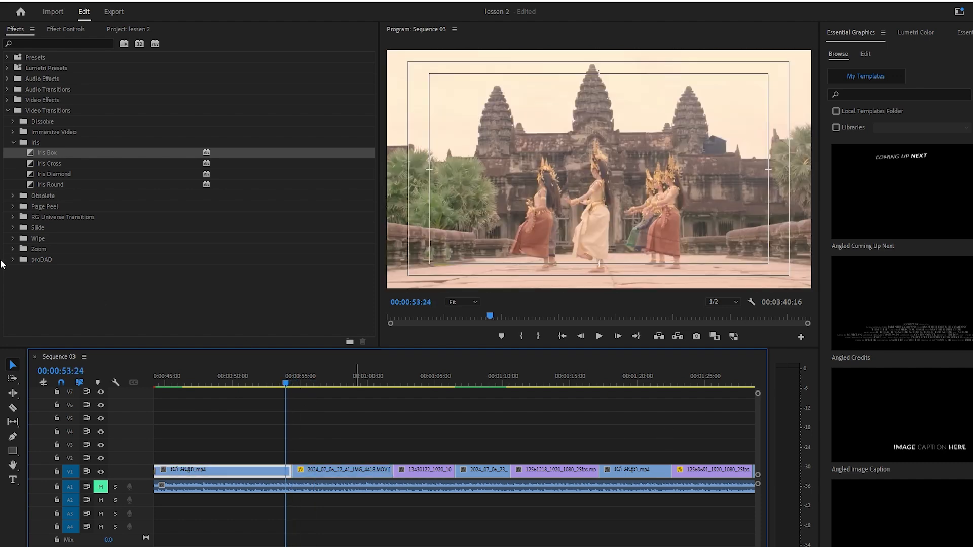
pyautogui.click(11, 142)
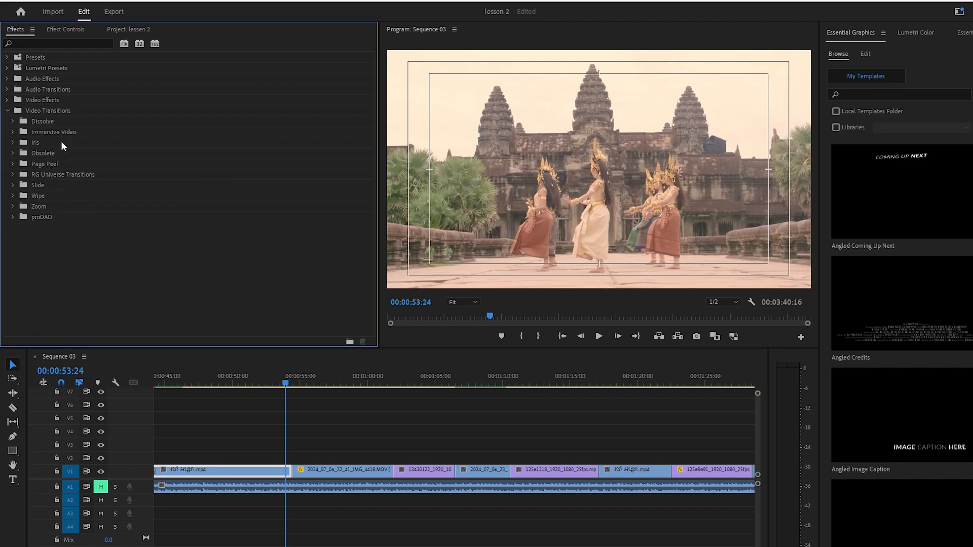
pyautogui.click(12, 132)
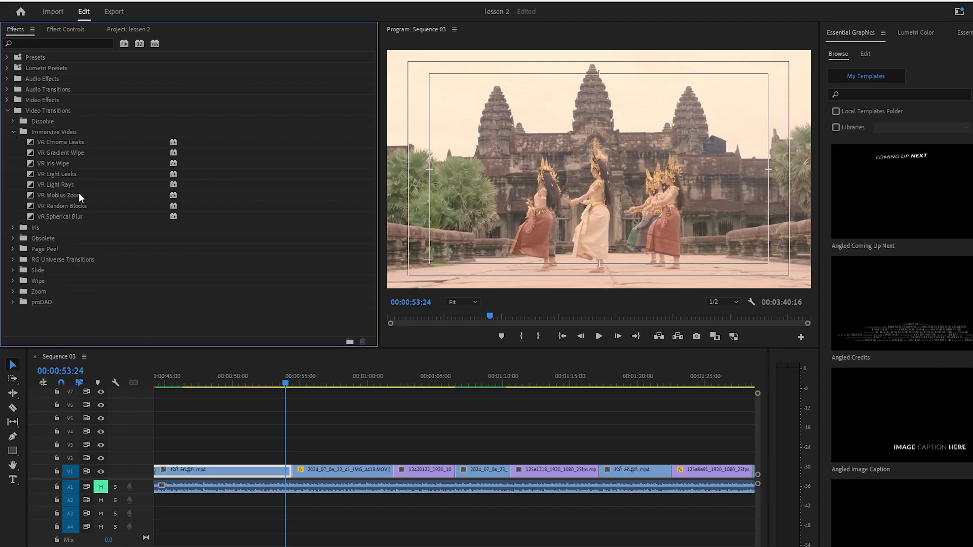
pyautogui.click(94, 142)
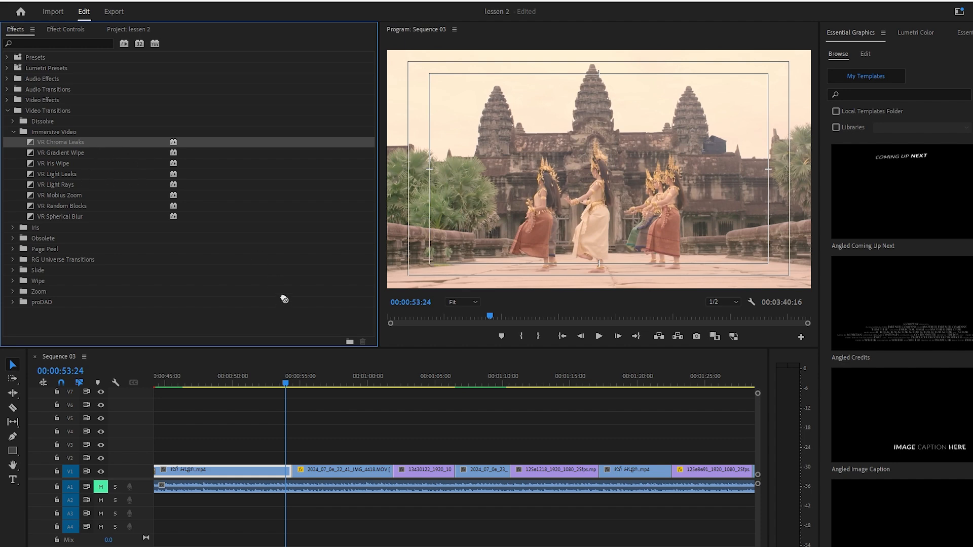
pyautogui.moveTo(284, 299); pyautogui.dragTo(293, 470)
# Play across the VR Chroma Leaks transition twice, starting the first pass at 00:00:52:17
pyautogui.moveTo(284, 386); pyautogui.dragTo(268, 393)
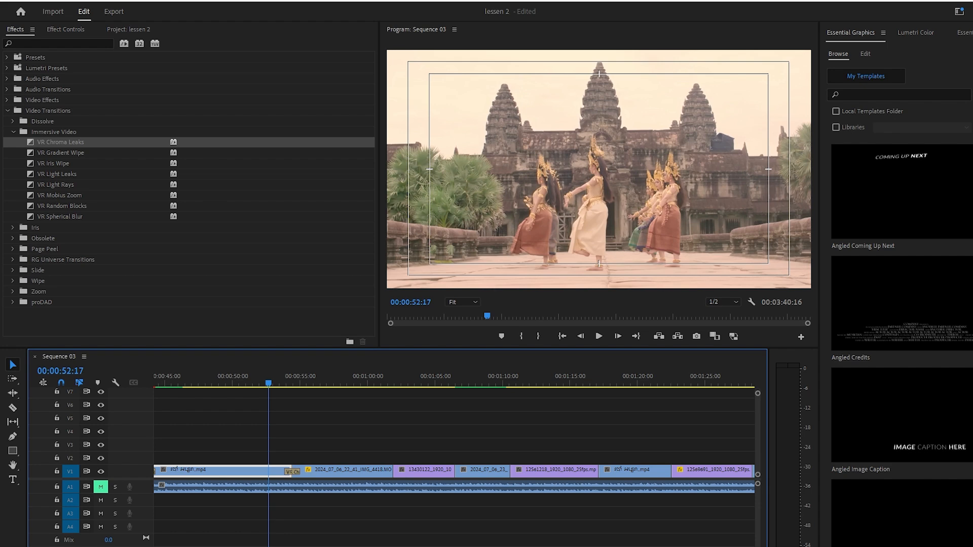
pyautogui.click(598, 337)
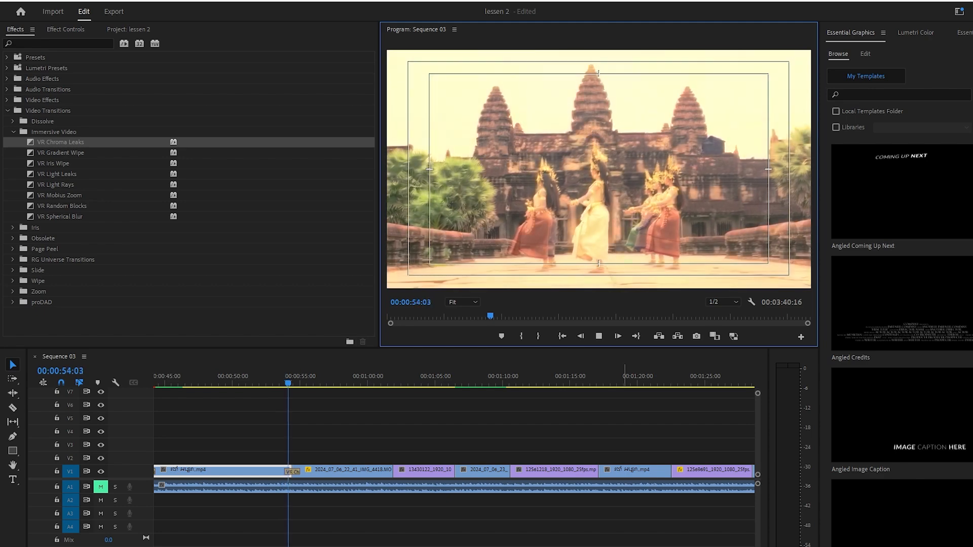
pyautogui.press('space')
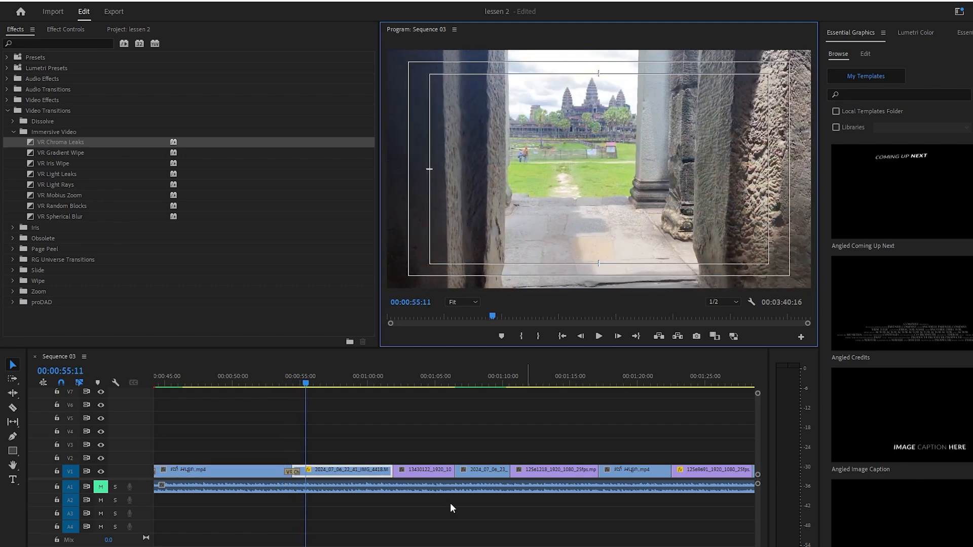
pyautogui.click(298, 381)
pyautogui.click(282, 385)
pyautogui.press('space')
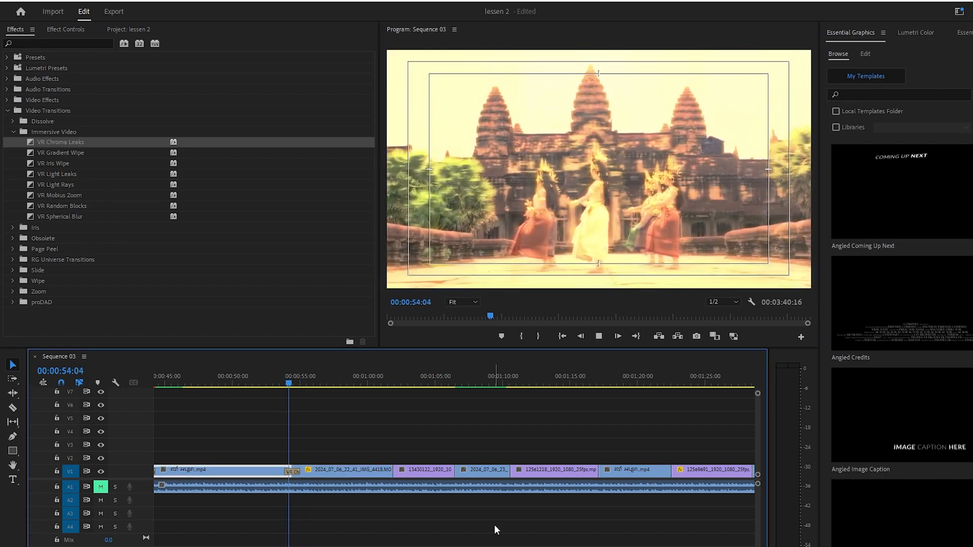
pyautogui.press('space')
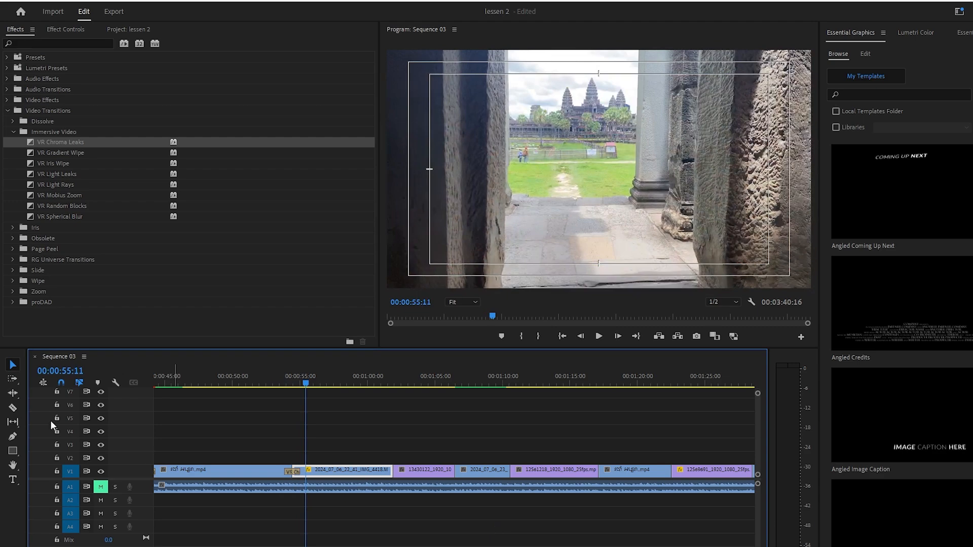
# Apply the VR Iris Wipe transition between the IMG_4418.MOV and 13430122 clips and play across it from 00:01:01:04 and 00:01:00:09
pyautogui.click(71, 163)
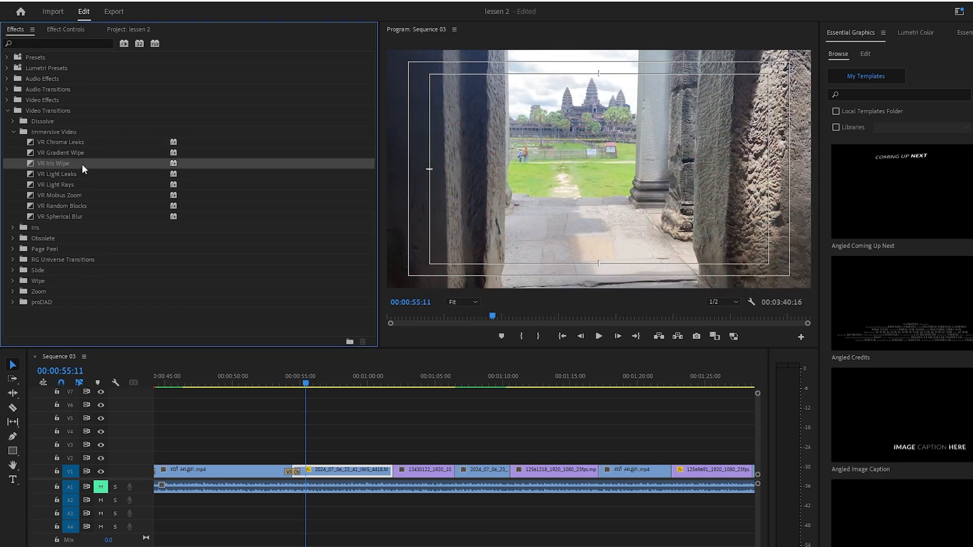
pyautogui.moveTo(412, 477); pyautogui.dragTo(393, 475)
pyautogui.moveTo(303, 384); pyautogui.dragTo(384, 391)
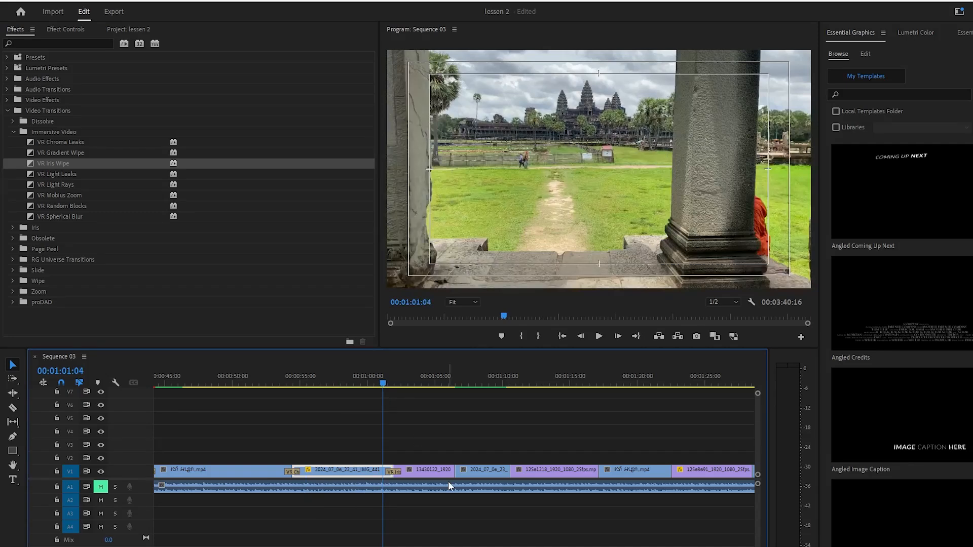
pyautogui.press('space')
pyautogui.press('space')
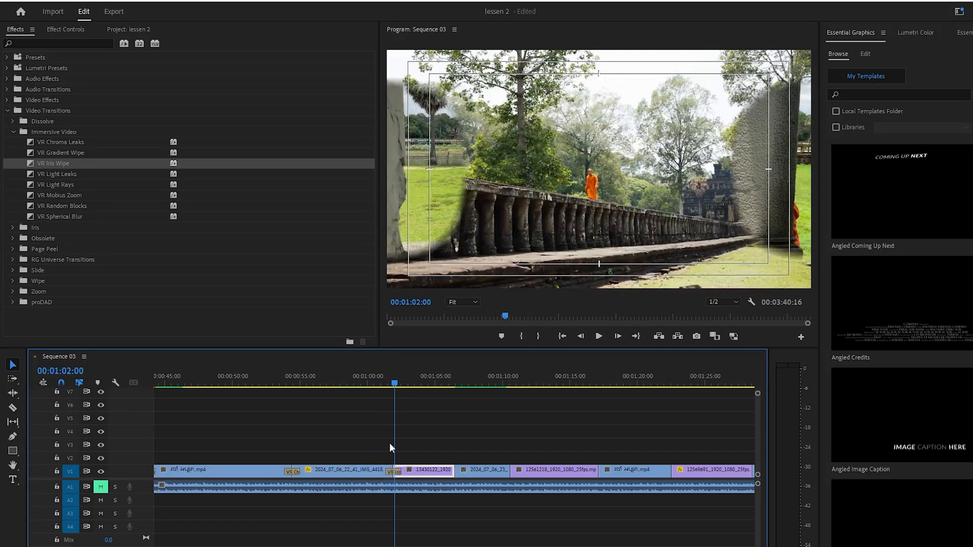
pyautogui.moveTo(395, 384); pyautogui.dragTo(373, 385)
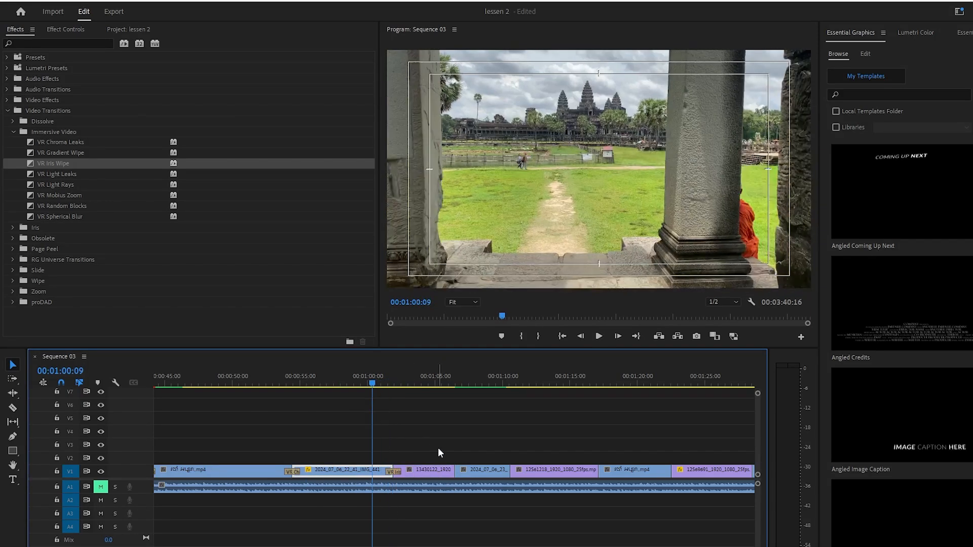
pyautogui.press('space')
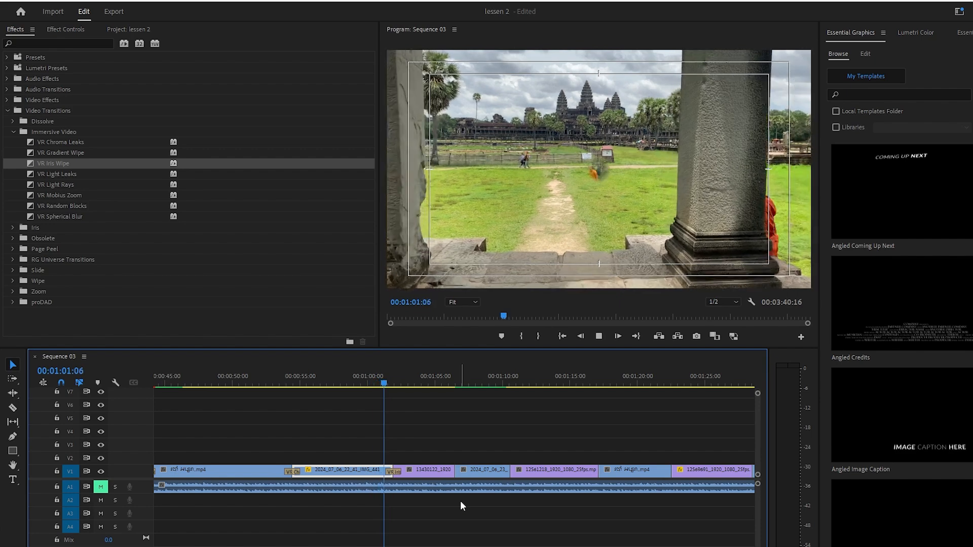
# Move the playhead to 00:01:06:11 and apply the VR Light Rays transition at the end of the 13430122 clip
pyautogui.moveTo(399, 384); pyautogui.dragTo(456, 389)
pyautogui.click(80, 184)
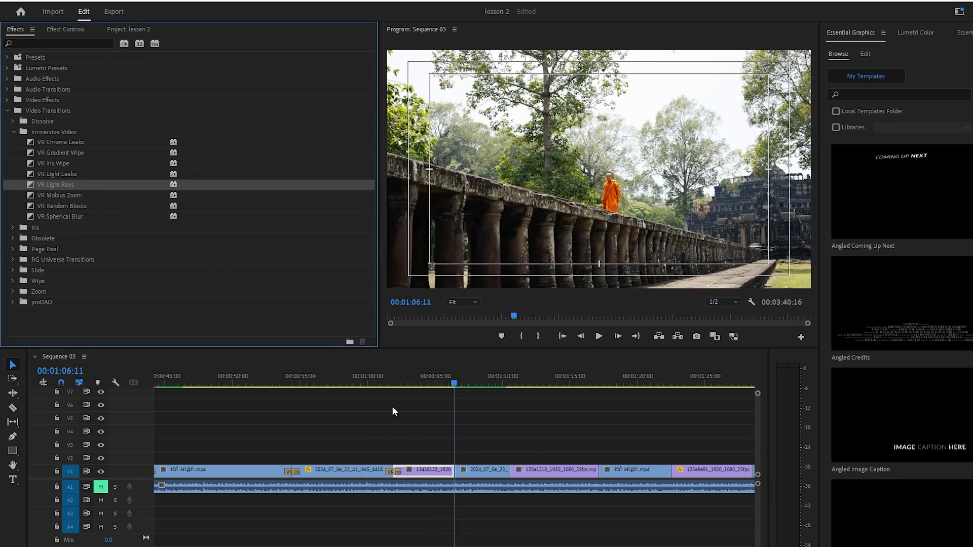
pyautogui.moveTo(392, 407); pyautogui.dragTo(447, 479)
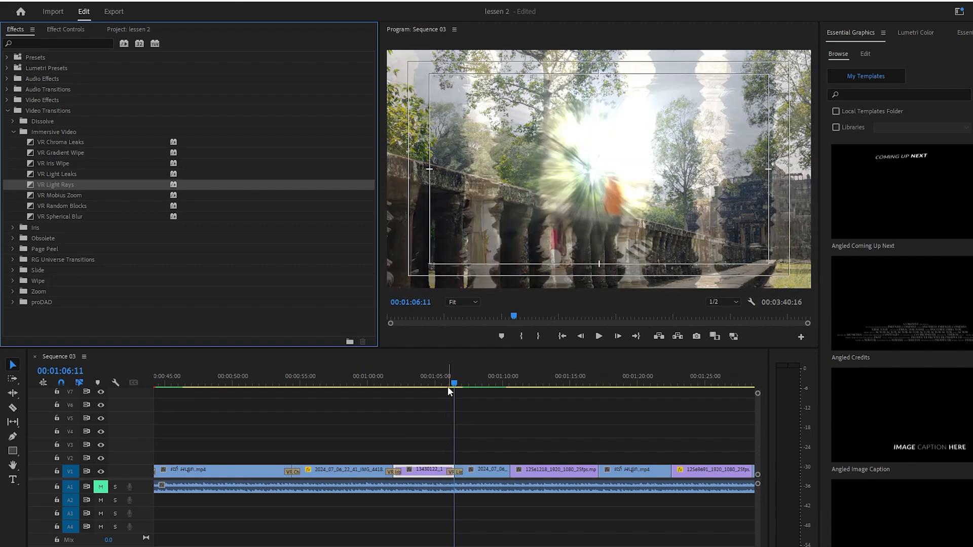
# Play across the VR Light Rays transition three times, starting from 00:01:04:04, 00:01:04:24 and 00:01:04:19
pyautogui.moveTo(453, 385); pyautogui.dragTo(426, 396)
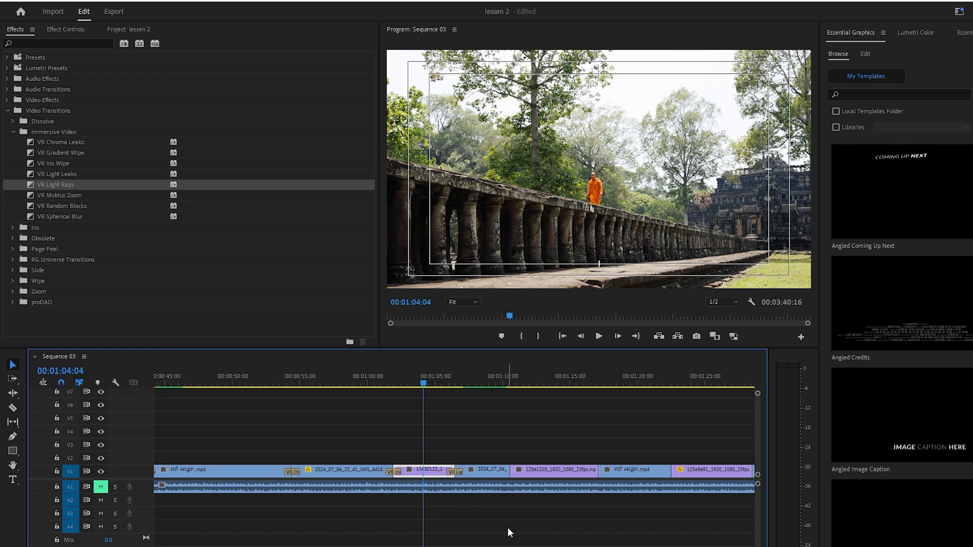
pyautogui.press('space')
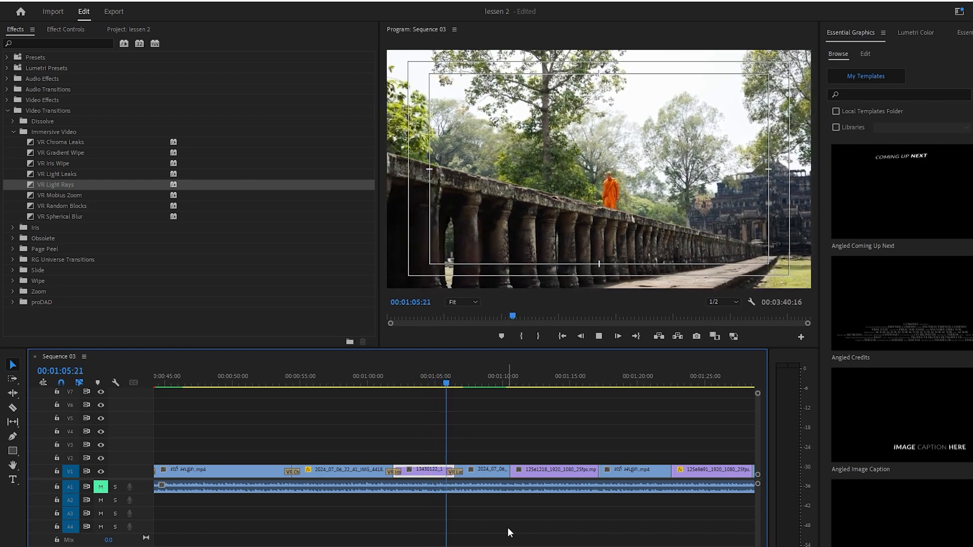
pyautogui.press('space')
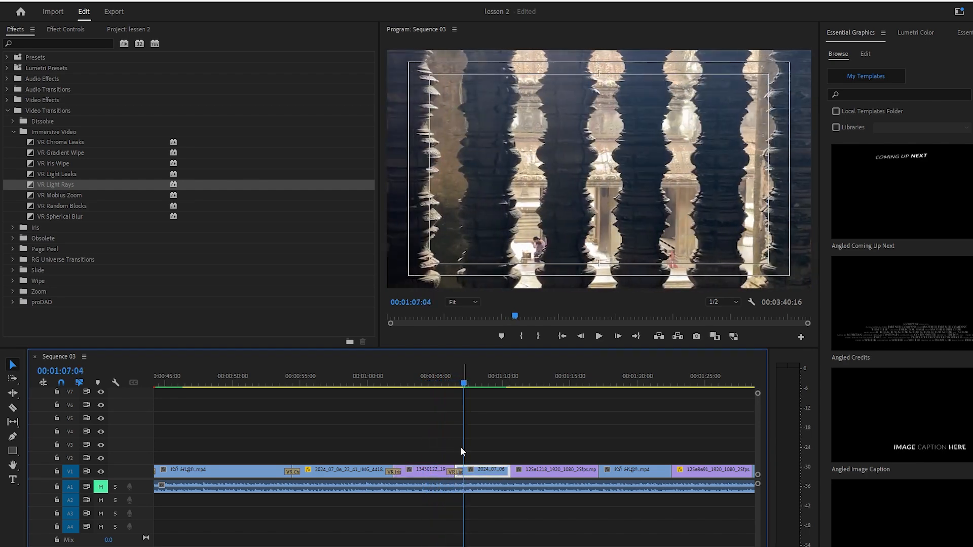
pyautogui.moveTo(467, 381); pyautogui.dragTo(437, 418)
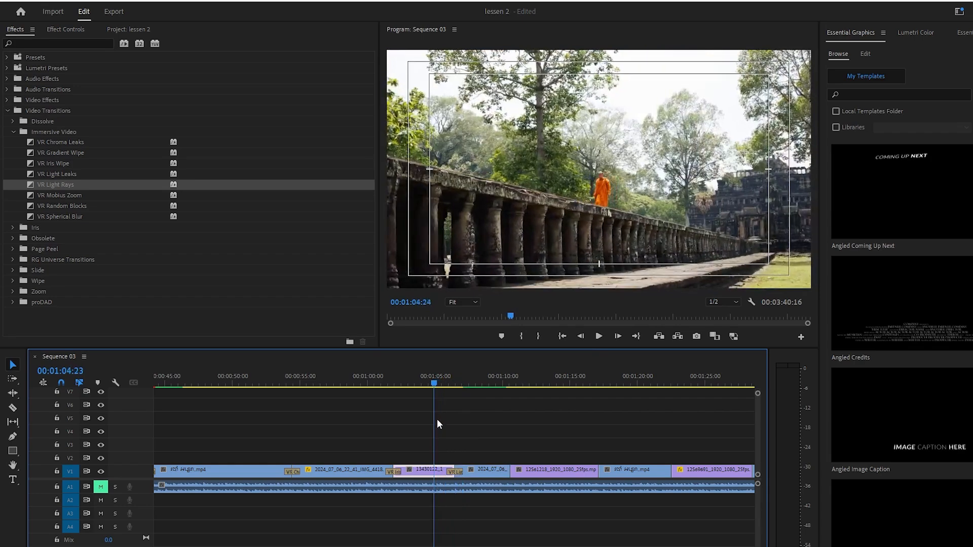
pyautogui.press('space')
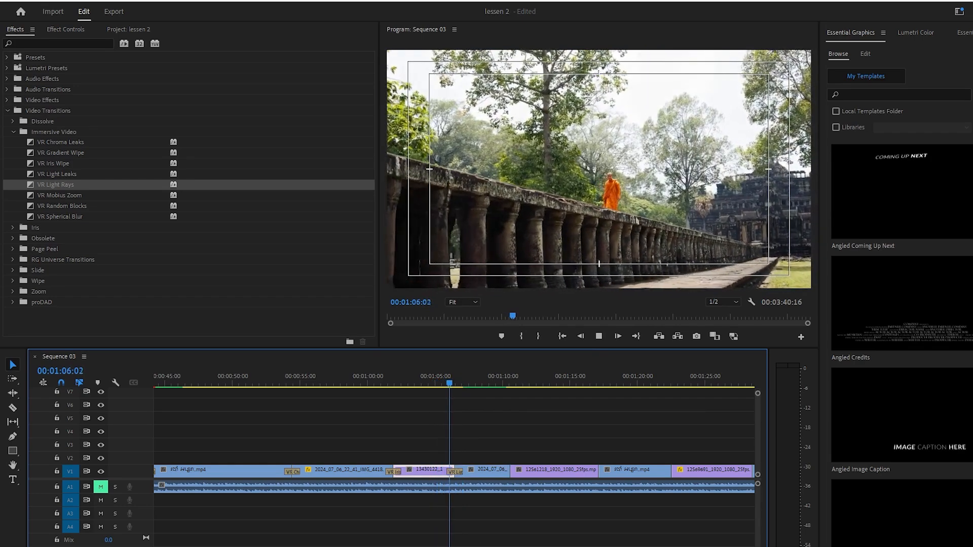
pyautogui.press('space')
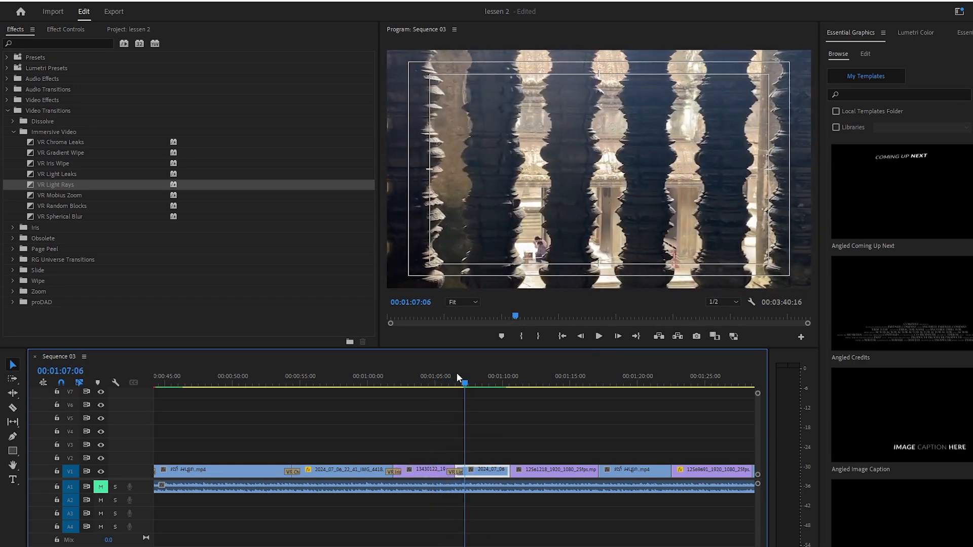
pyautogui.moveTo(465, 385); pyautogui.dragTo(430, 411)
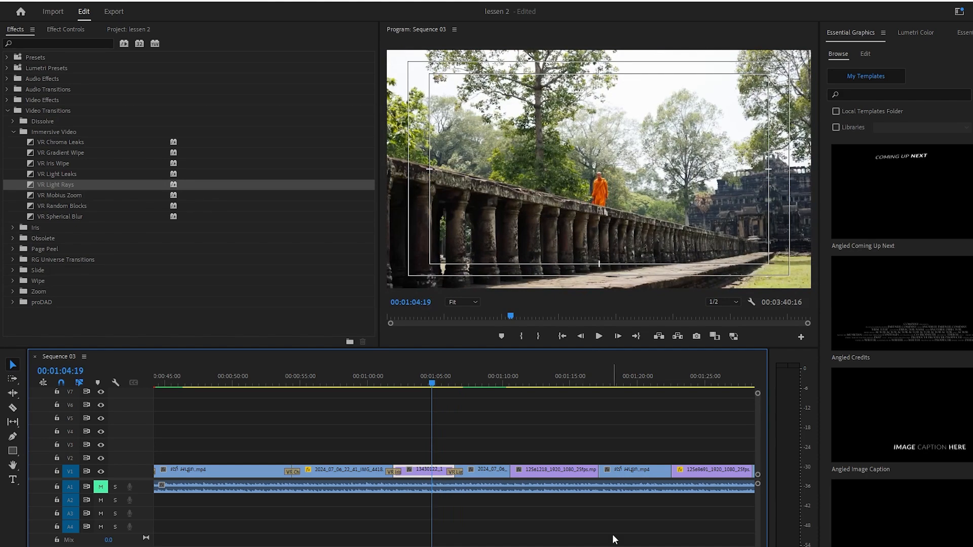
pyautogui.press('space')
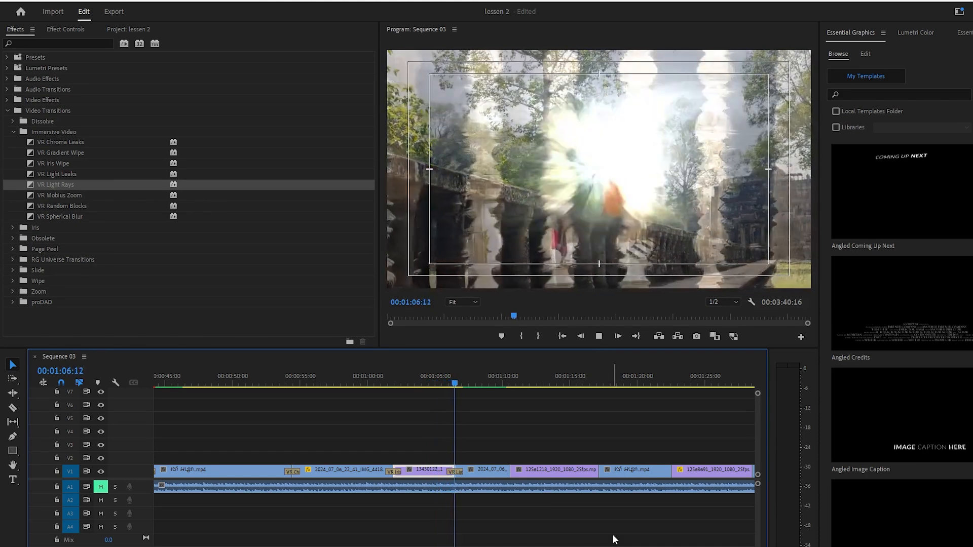
pyautogui.press('space')
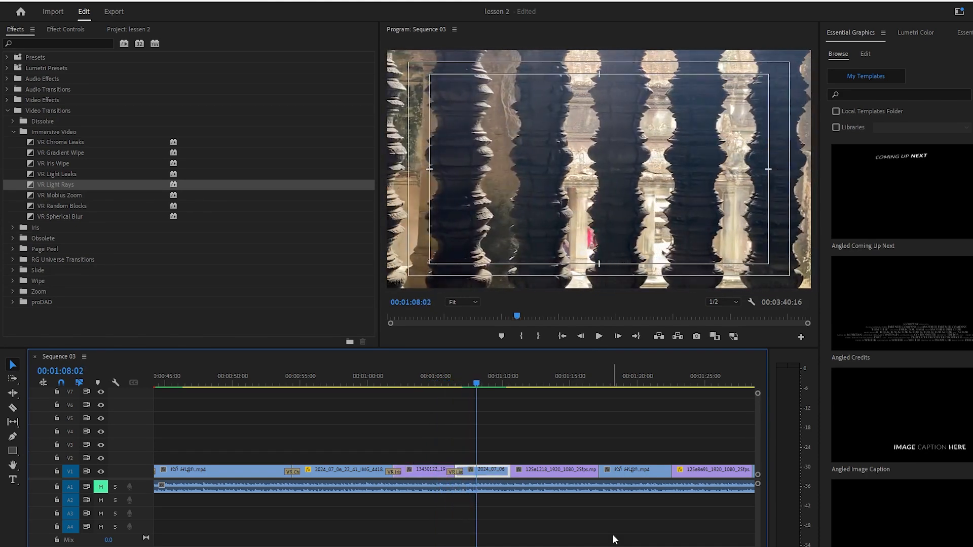
# Apply the VR Mobius Zoom transition at the start of the 12561218_1920_1080_25fps.mp4 clip and play across it
pyautogui.click(89, 197)
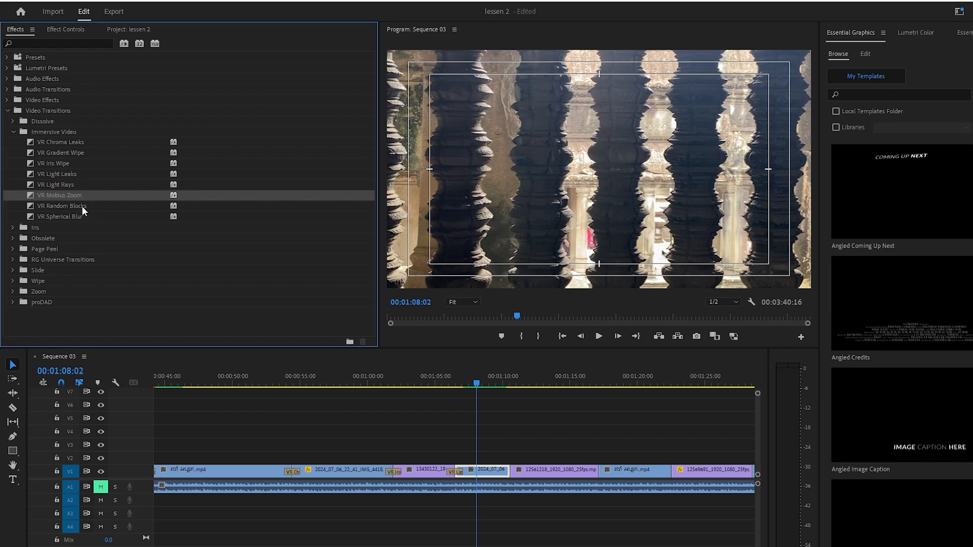
pyautogui.moveTo(521, 469); pyautogui.dragTo(521, 470)
pyautogui.press('space')
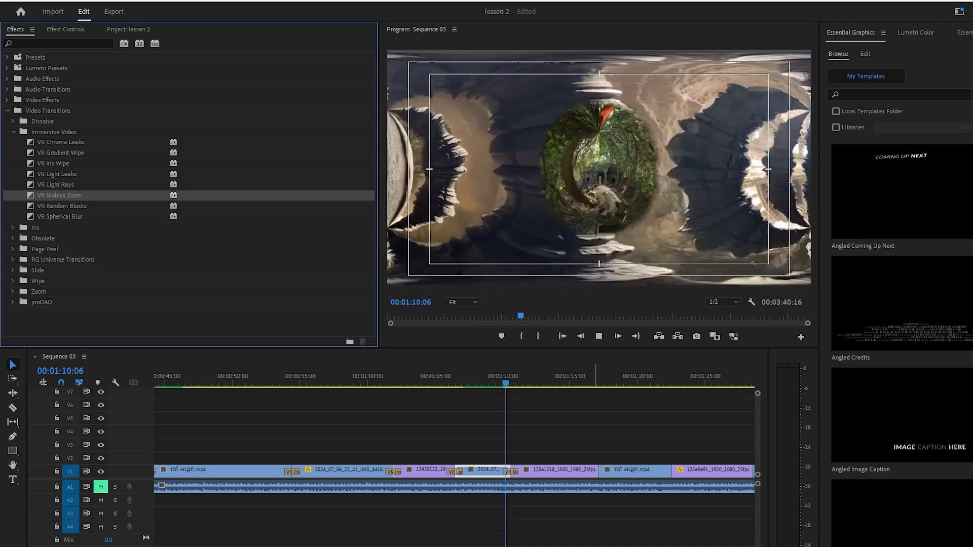
pyautogui.press('space')
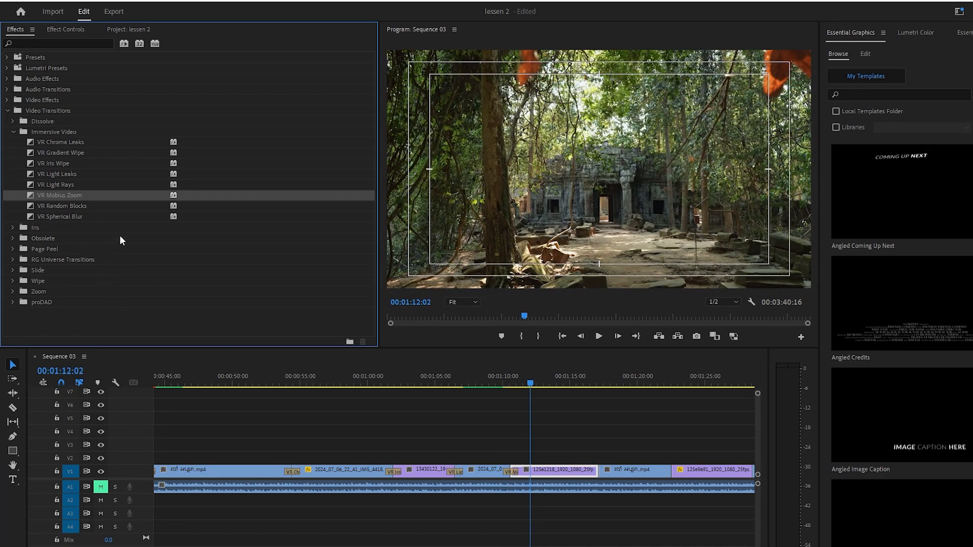
# Set the VR Mobius Zoom transition's Zoom Out Level to 65 and Zoom In Level to 55, and adjust its Feather
pyautogui.moveTo(530, 381); pyautogui.dragTo(505, 380)
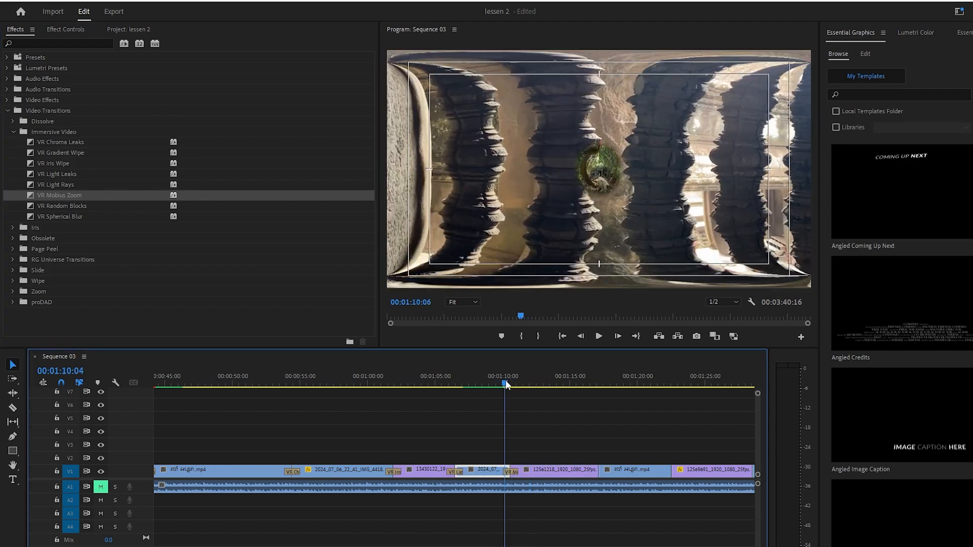
pyautogui.click(514, 475)
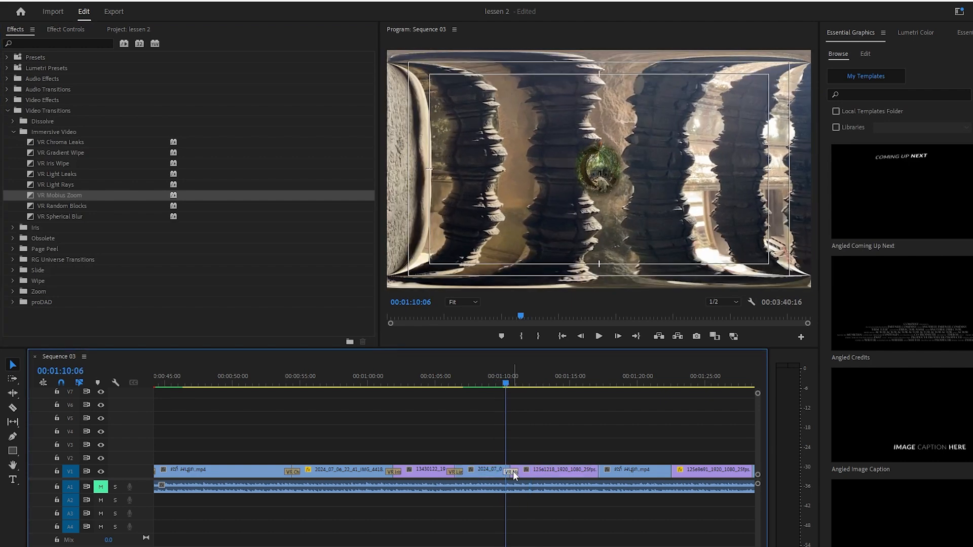
pyautogui.click(62, 29)
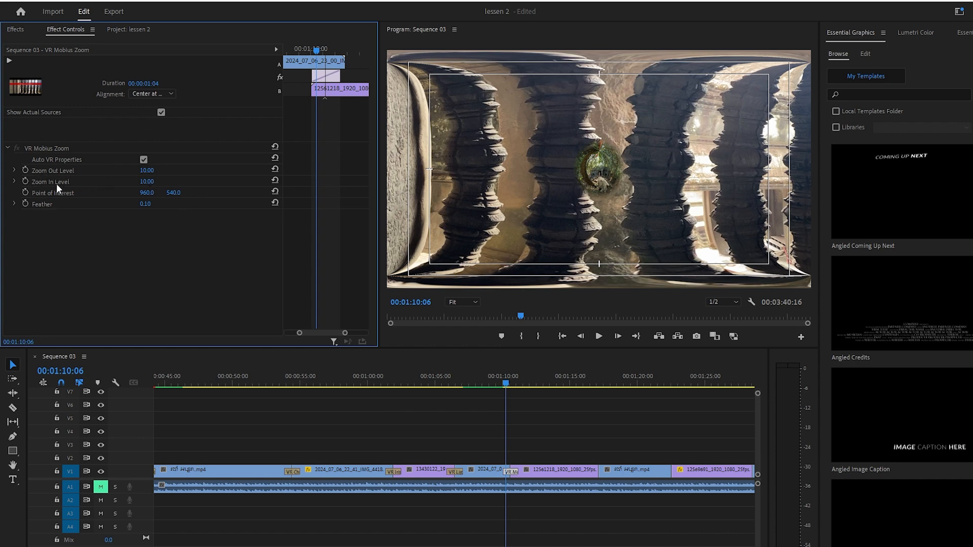
pyautogui.moveTo(143, 172); pyautogui.dragTo(169, 181)
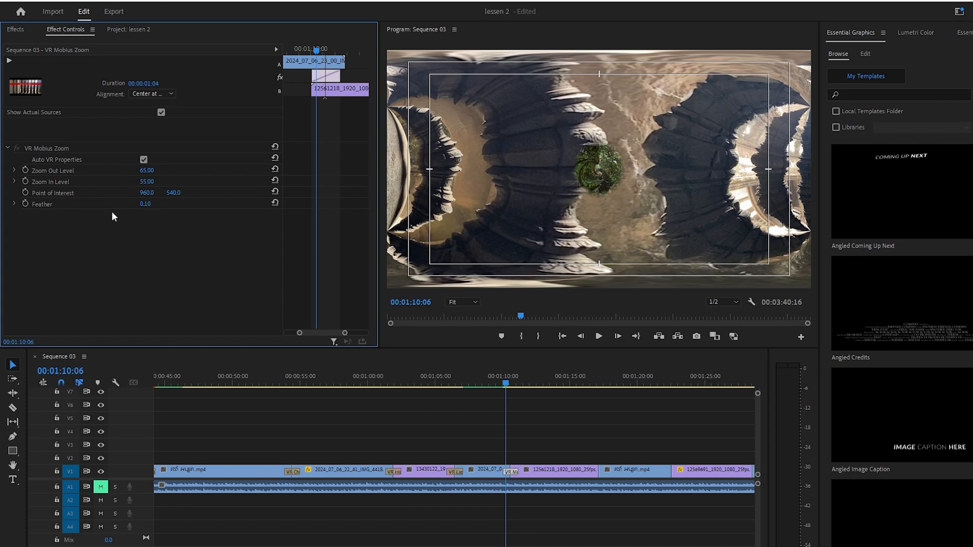
pyautogui.moveTo(143, 204); pyautogui.dragTo(166, 217)
# Play across the customized VR Mobius Zoom transition starting from 00:01:07:19
pyautogui.moveTo(508, 384); pyautogui.dragTo(470, 408)
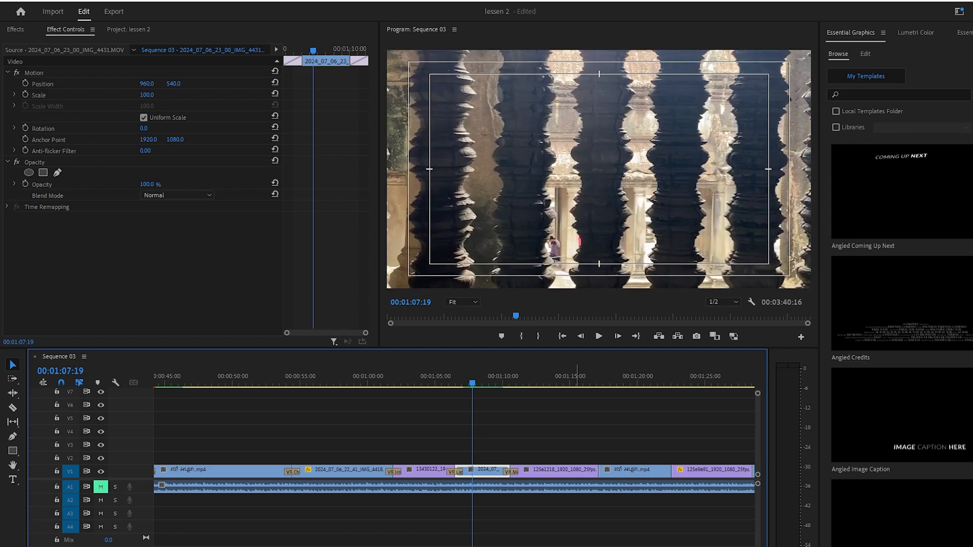
pyautogui.press('space')
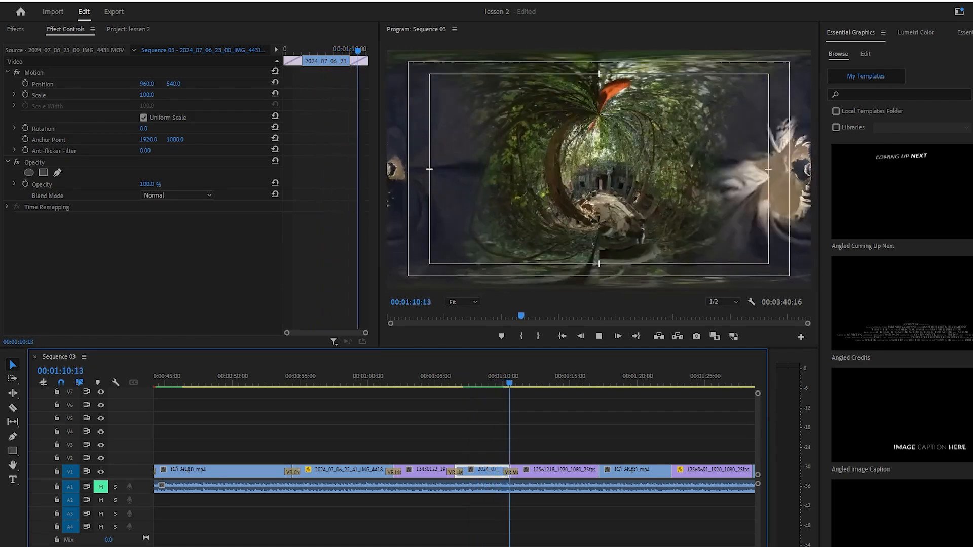
pyautogui.press('space')
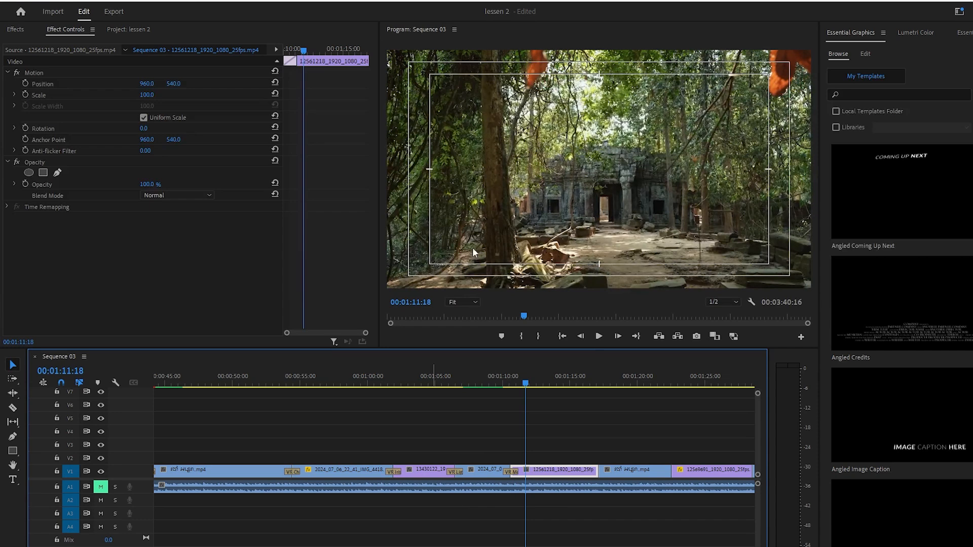
# Apply the Cross Dissolve transition at the cut before the 12569691_1920_1080_25fps.mp4 clip, with the playhead at 00:01:22:11
pyautogui.click(16, 29)
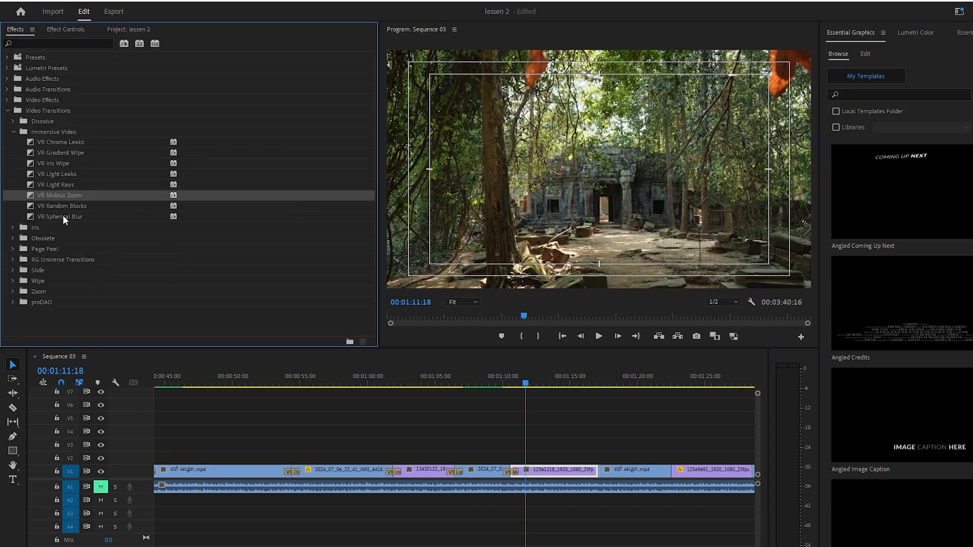
pyautogui.click(12, 131)
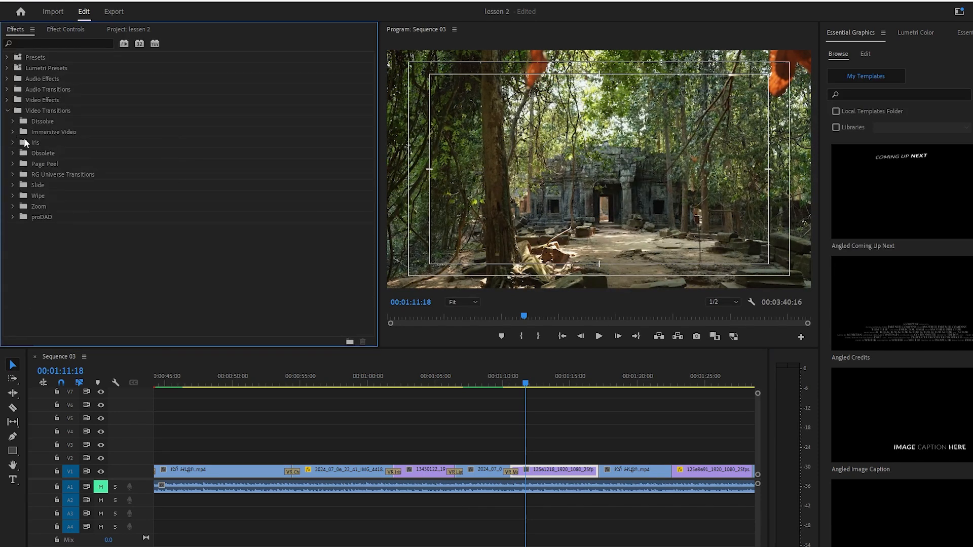
pyautogui.click(13, 121)
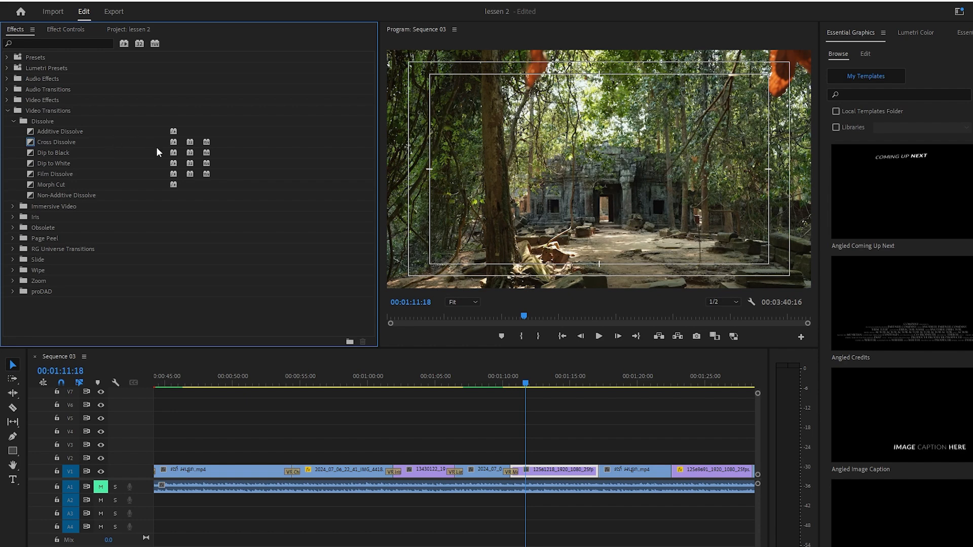
pyautogui.moveTo(156, 142); pyautogui.dragTo(172, 147)
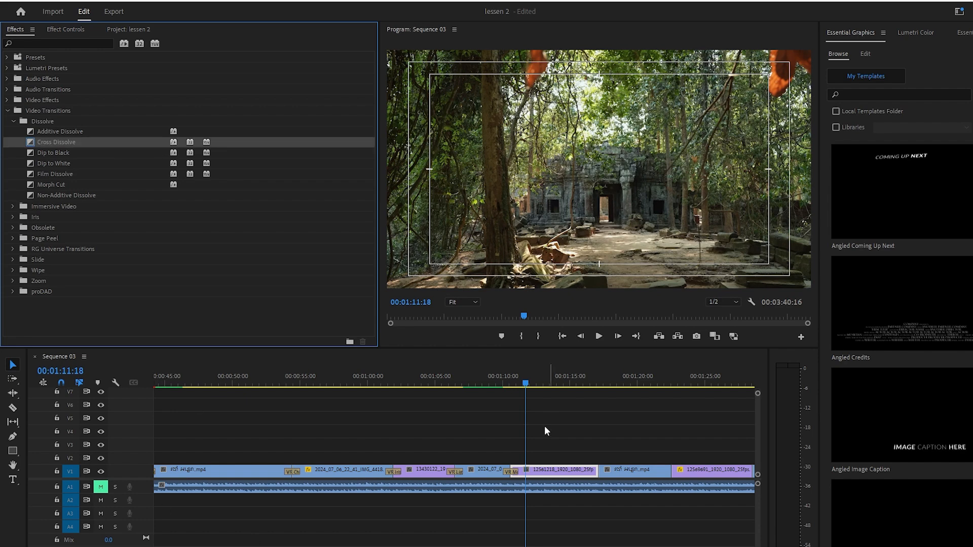
pyautogui.moveTo(385, 546); pyautogui.dragTo(648, 546)
pyautogui.moveTo(382, 383); pyautogui.dragTo(415, 387)
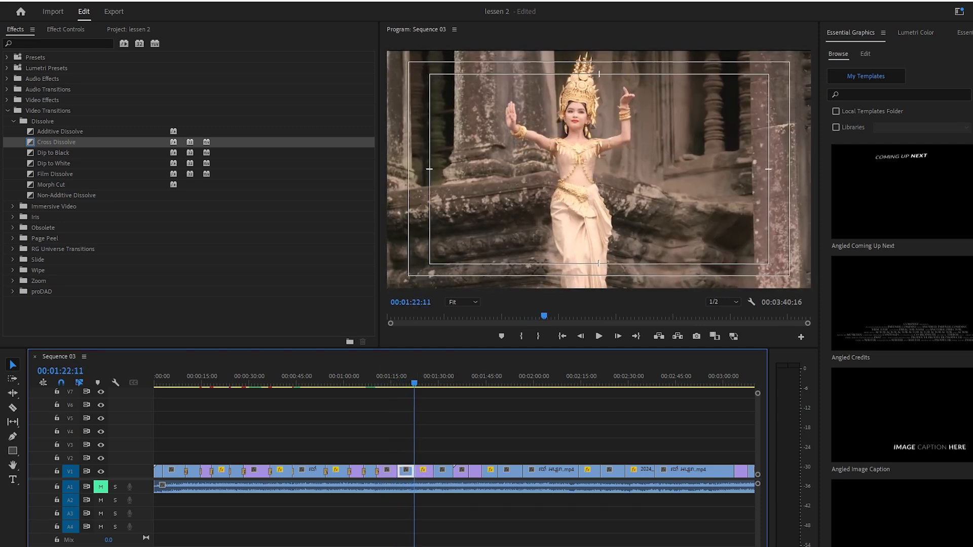
pyautogui.moveTo(649, 546); pyautogui.dragTo(409, 546)
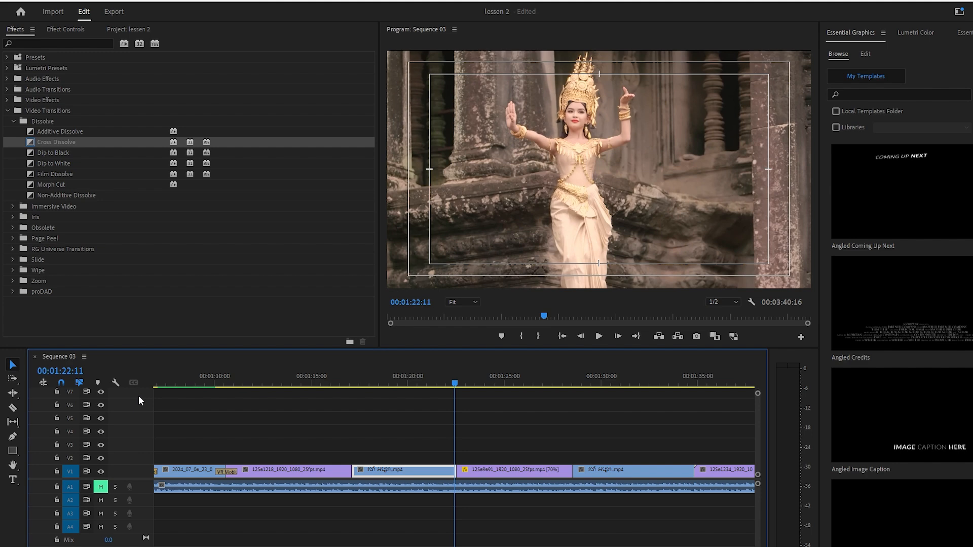
pyautogui.click(103, 133)
pyautogui.click(103, 143)
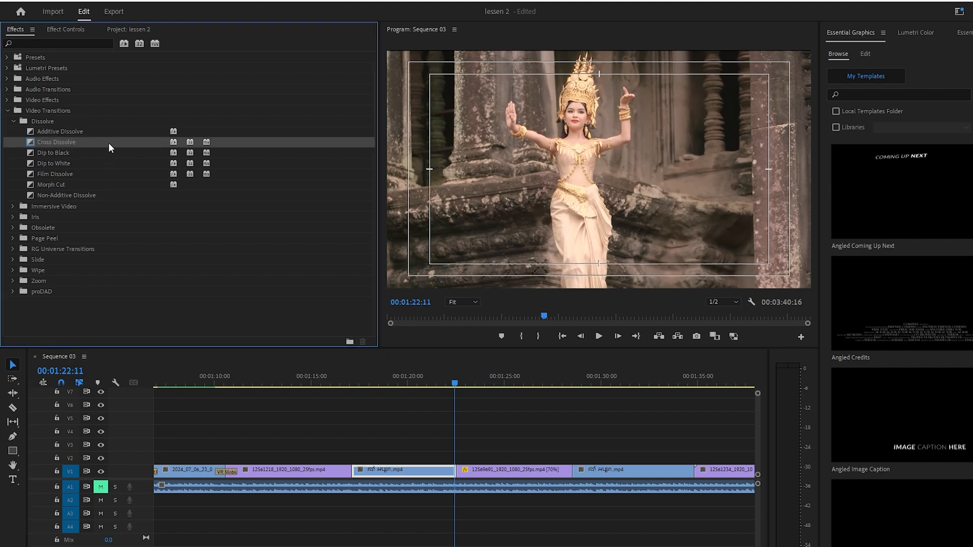
pyautogui.moveTo(319, 302); pyautogui.dragTo(457, 475)
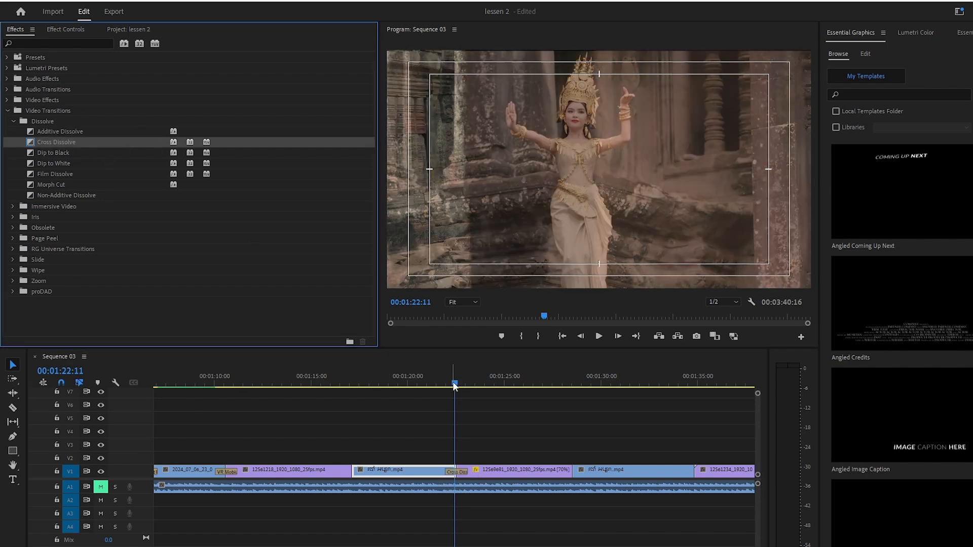
# Play across the new Cross Dissolve transition starting from 00:01:20:22
pyautogui.moveTo(452, 384); pyautogui.dragTo(426, 396)
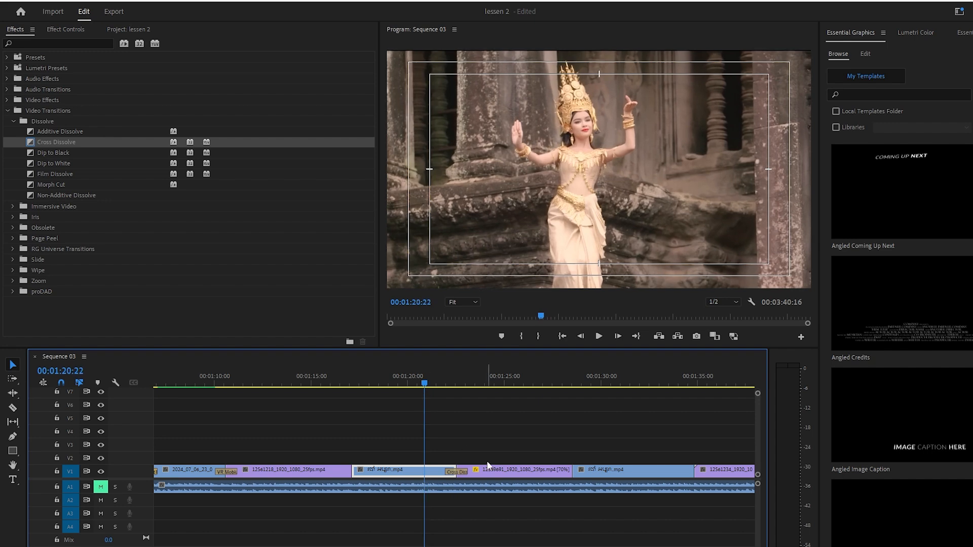
pyautogui.press('space')
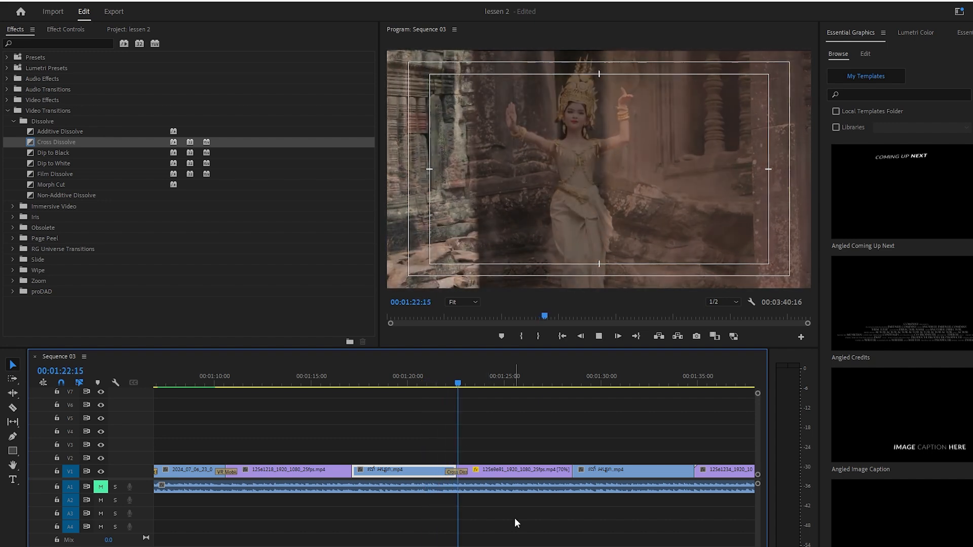
pyautogui.click(463, 392)
# Lengthen the Cross Dissolve at the start of the 12569691_1920_1080_25fps.mp4 clip and play across it
pyautogui.moveTo(472, 385); pyautogui.dragTo(495, 474)
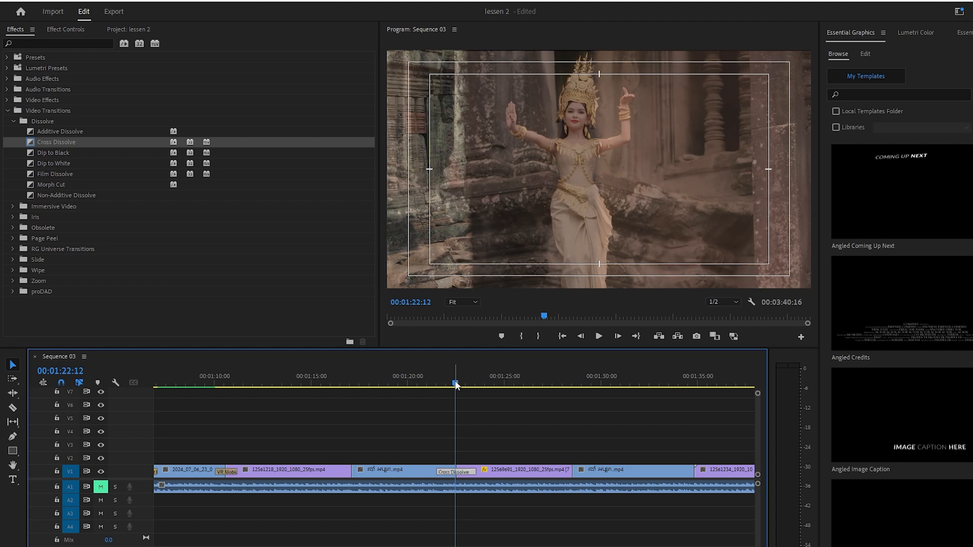
pyautogui.moveTo(456, 383); pyautogui.dragTo(419, 397)
pyautogui.press('space')
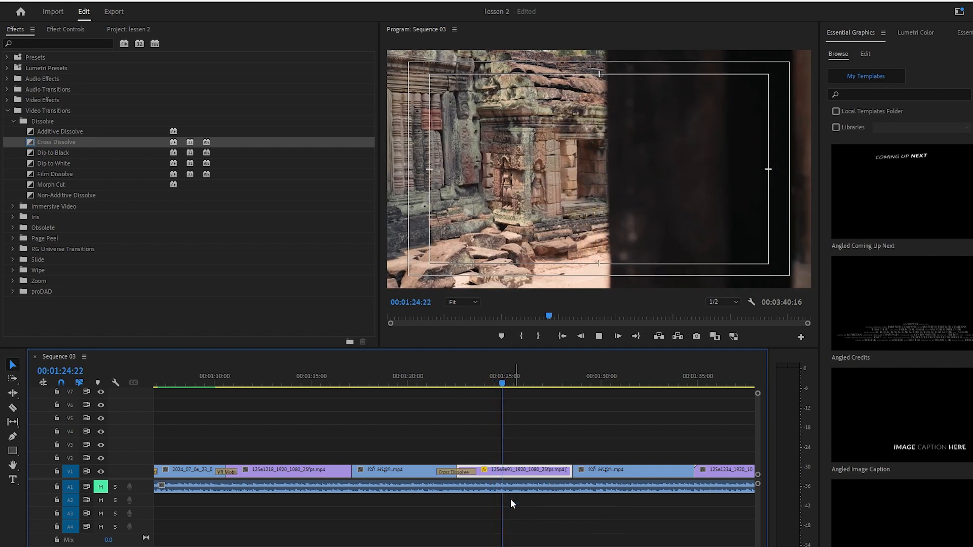
# Move the playhead to 00:01:34:20 and apply the default Cross Dissolve at the cut before the 12561234 clip
pyautogui.moveTo(519, 382); pyautogui.dragTo(695, 398)
pyautogui.press('Left')
pyautogui.press('Left')
pyautogui.press('Left')
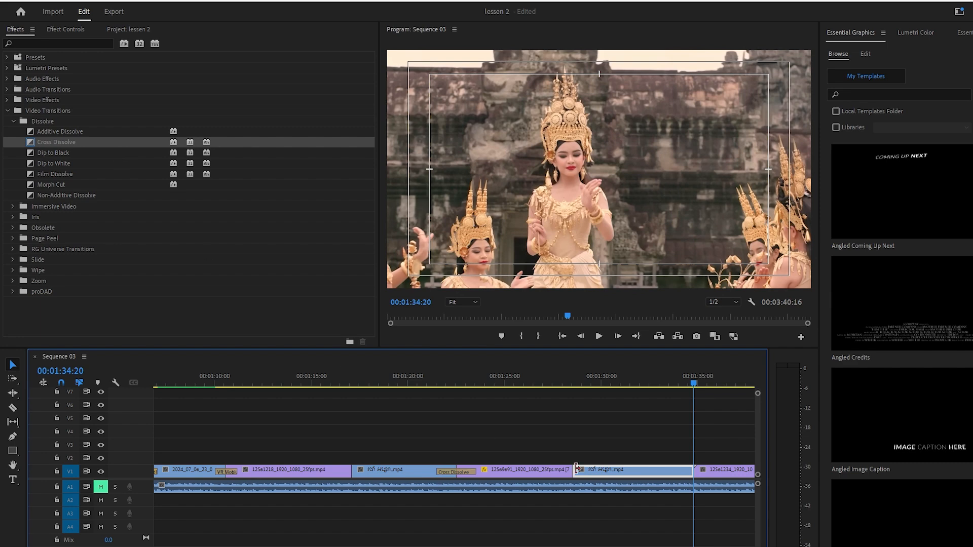
pyautogui.click(693, 471)
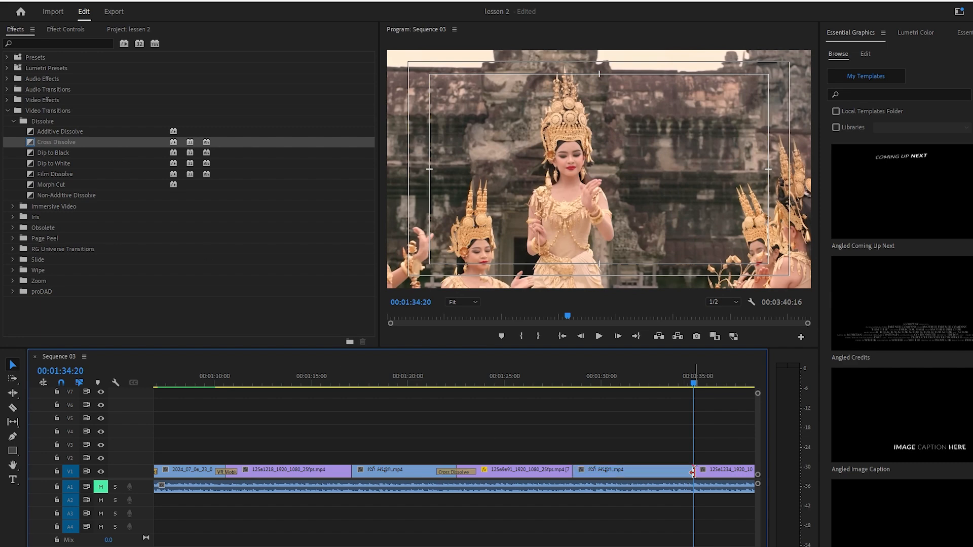
pyautogui.hotkey('ctrl', 'd')
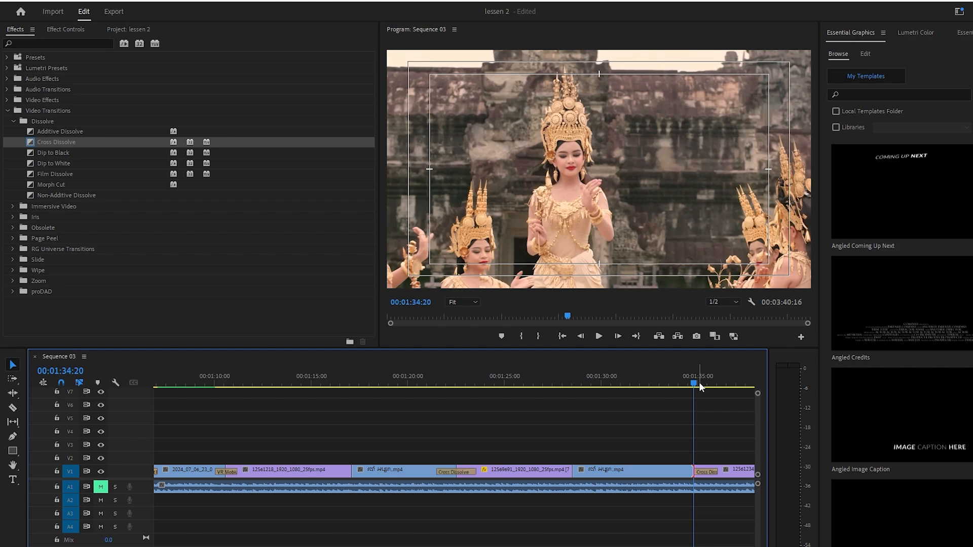
# Set the alignment of the Cross Dissolve before the 12561234 clip to Center at Cut
pyautogui.moveTo(694, 380)
pyautogui.mouseDown()
pyautogui.moveTo(708, 384)
pyautogui.moveTo(696, 392)
pyautogui.moveTo(715, 391)
pyautogui.moveTo(701, 397)
pyautogui.mouseUp()
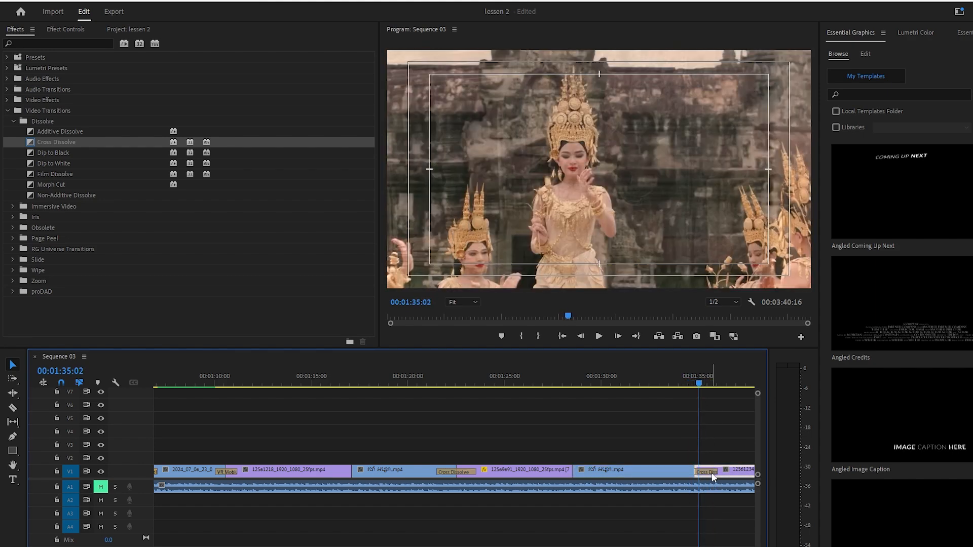
pyautogui.click(711, 473)
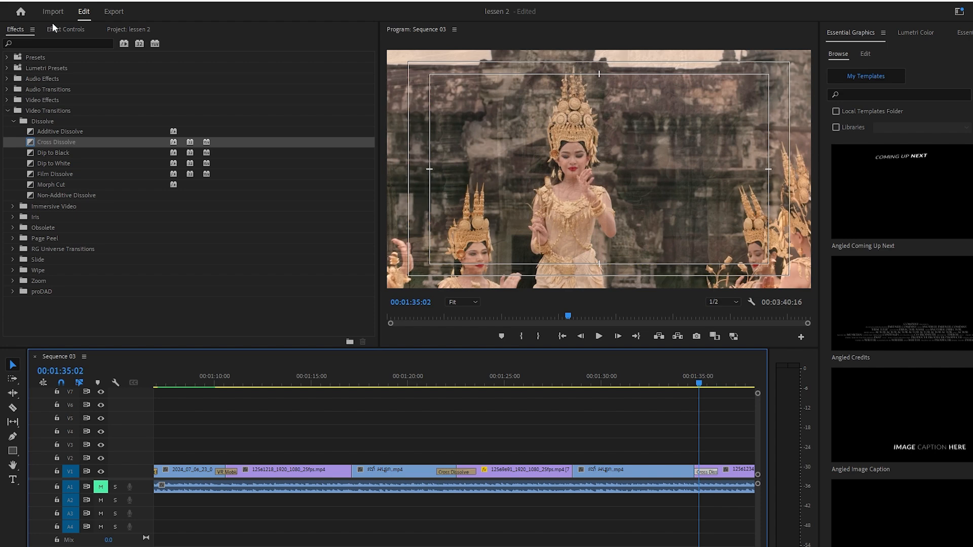
pyautogui.click(54, 28)
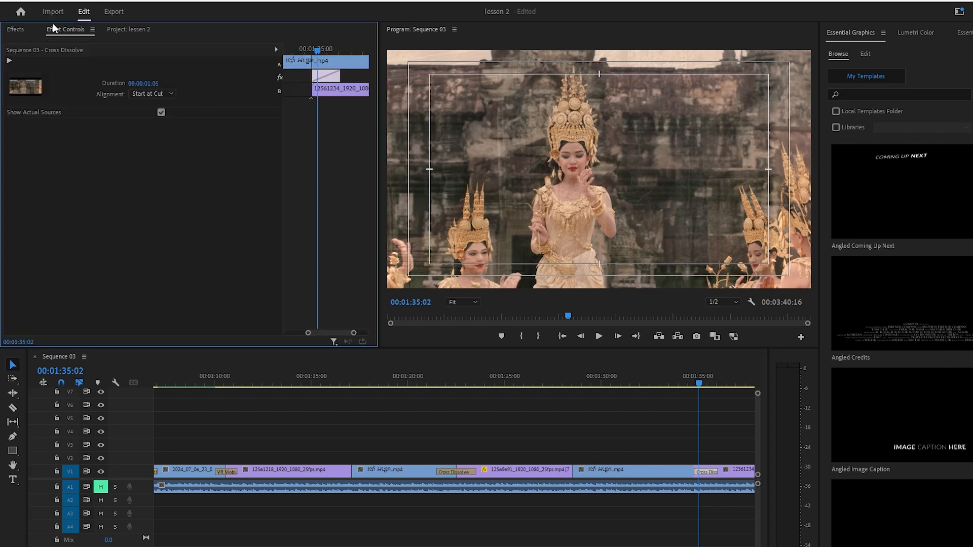
pyautogui.click(163, 93)
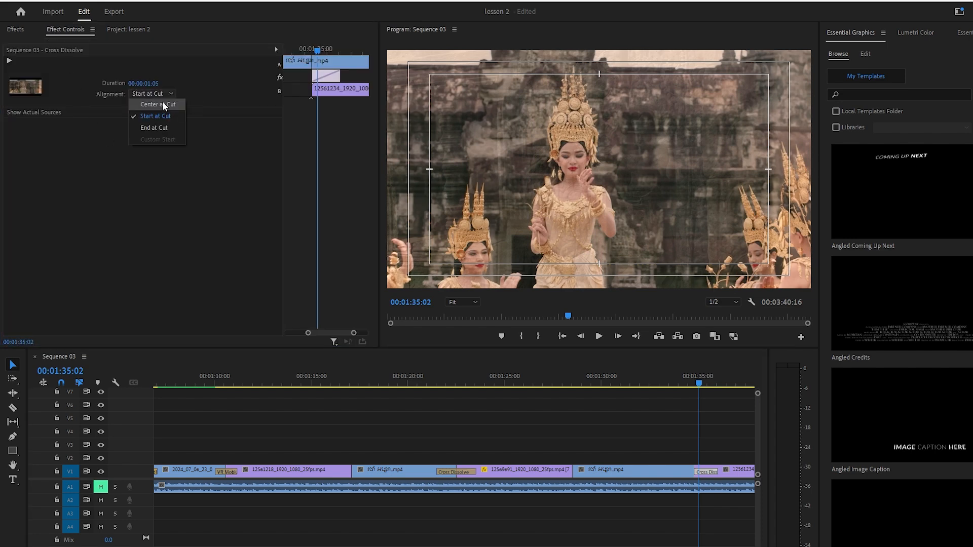
pyautogui.click(162, 103)
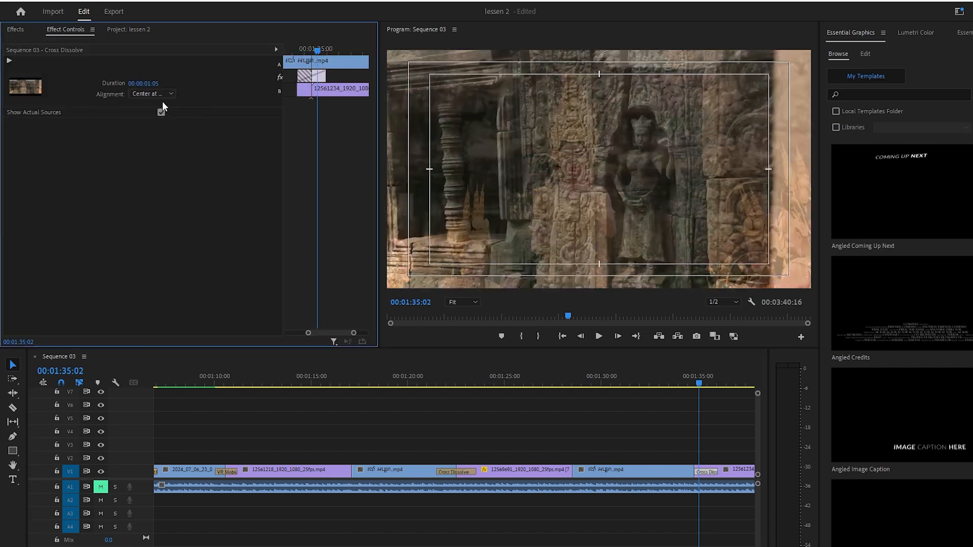
# Move the playhead to 00:01:32:10 and extend the centred Cross Dissolve to a duration of 00:00:04:16
pyautogui.click(700, 468)
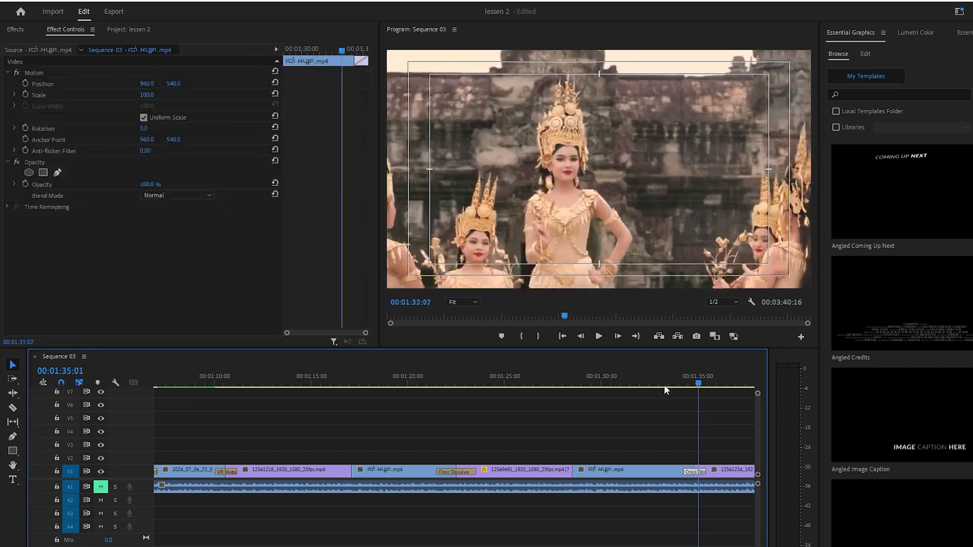
pyautogui.click(649, 385)
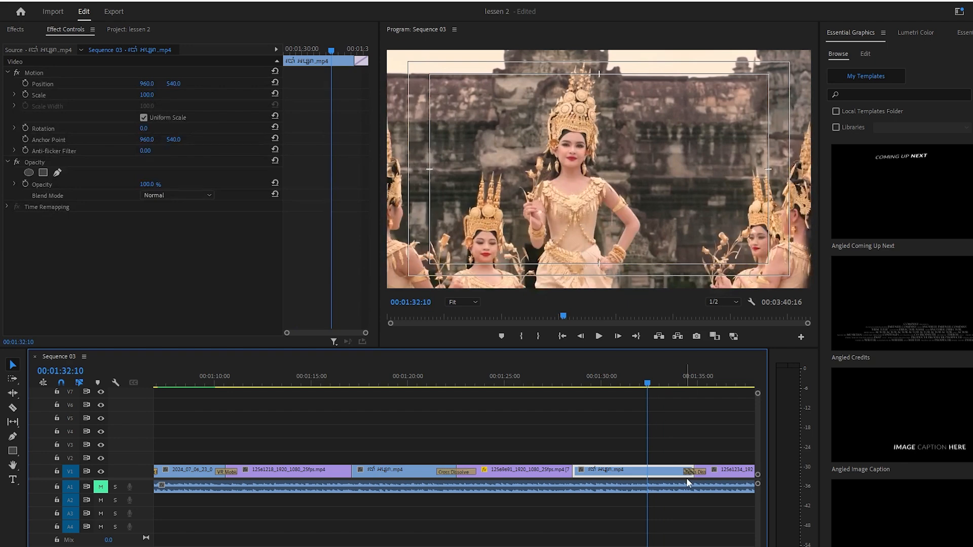
pyautogui.moveTo(688, 472); pyautogui.dragTo(651, 481)
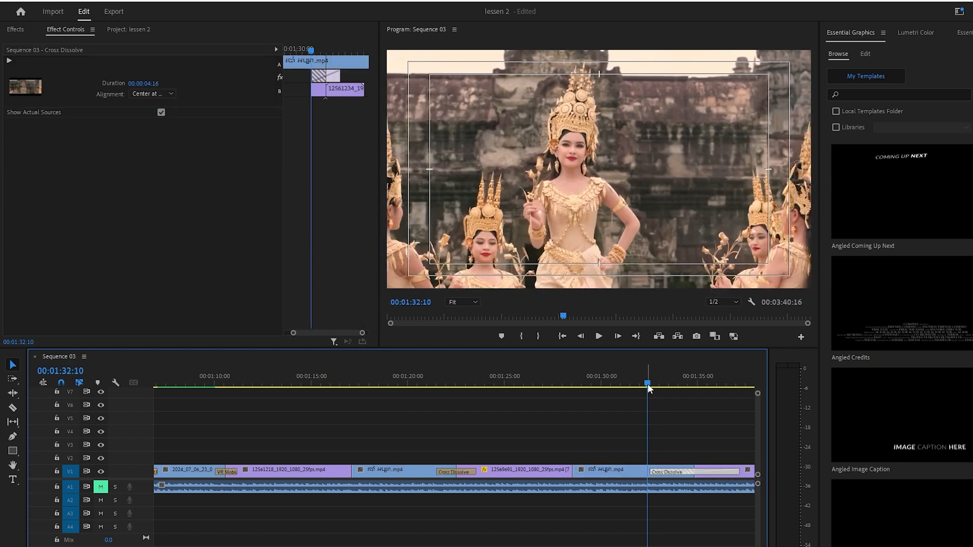
# Play across the extended Cross Dissolve twice, the first time from 00:01:30:20
pyautogui.click(616, 386)
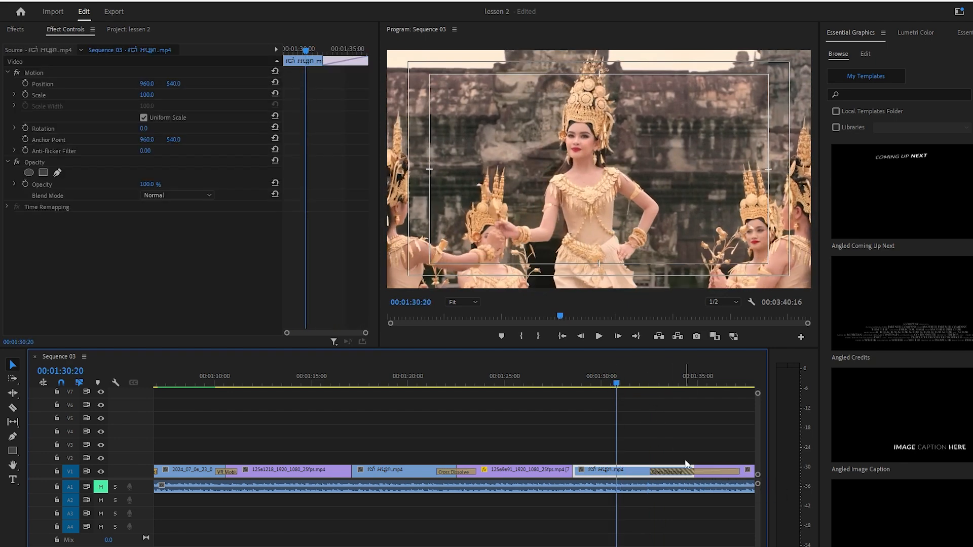
pyautogui.press('space')
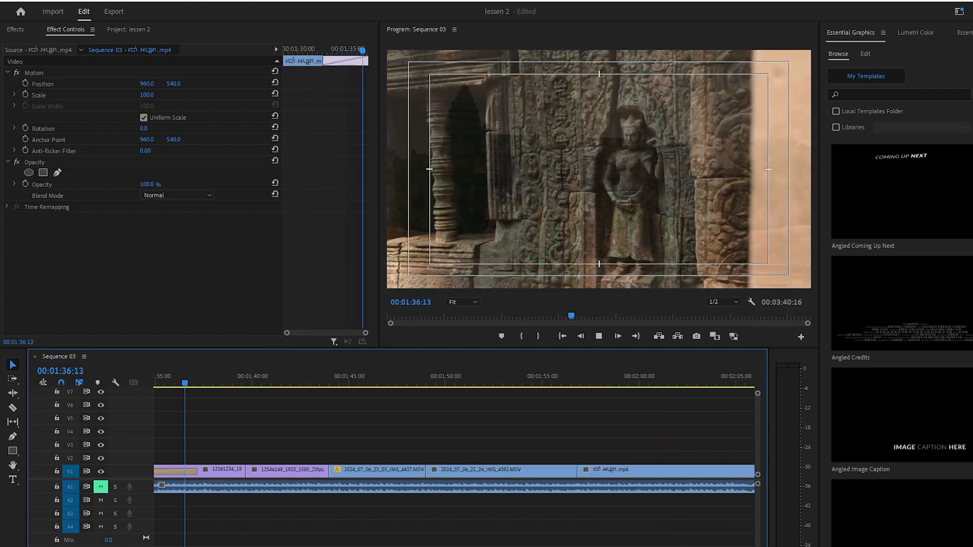
pyautogui.press('space')
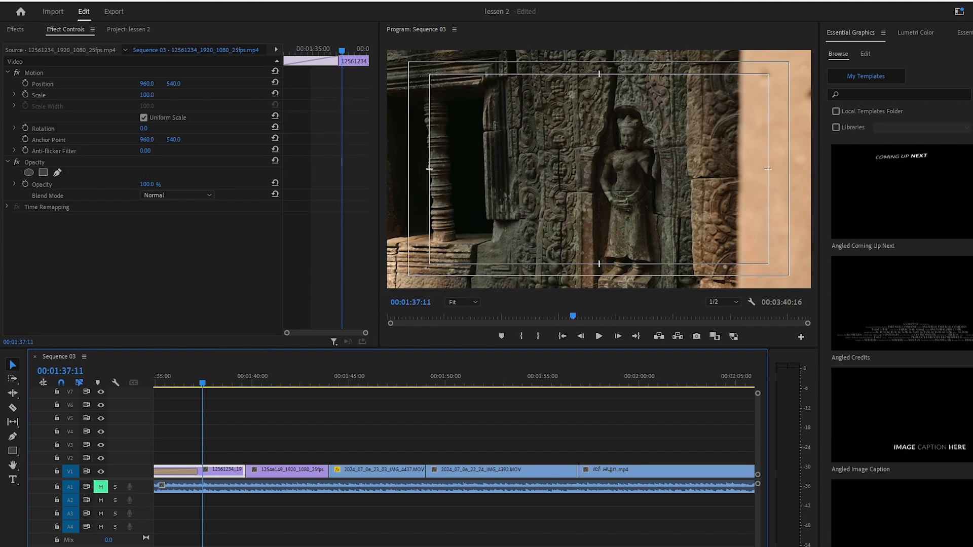
pyautogui.press('-')
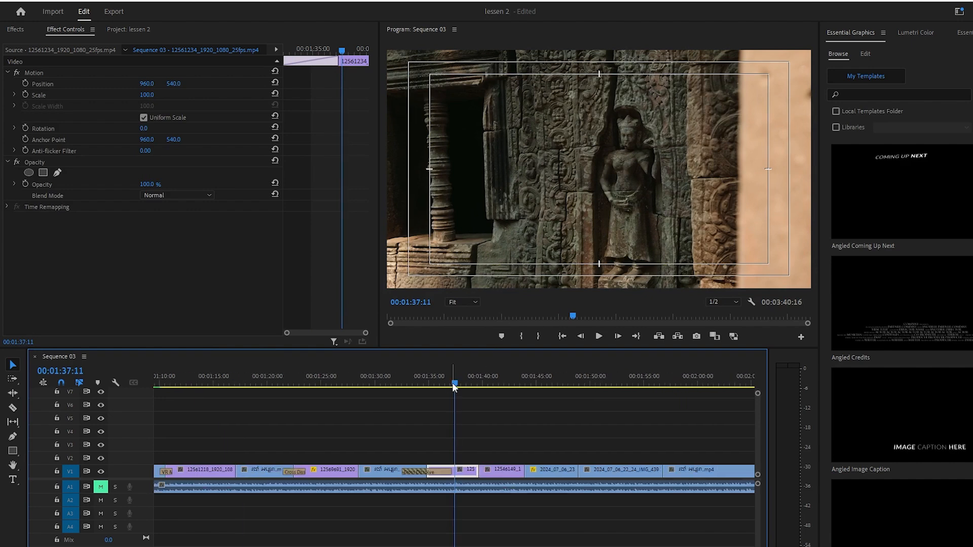
pyautogui.moveTo(452, 382); pyautogui.dragTo(379, 413)
pyautogui.press('space')
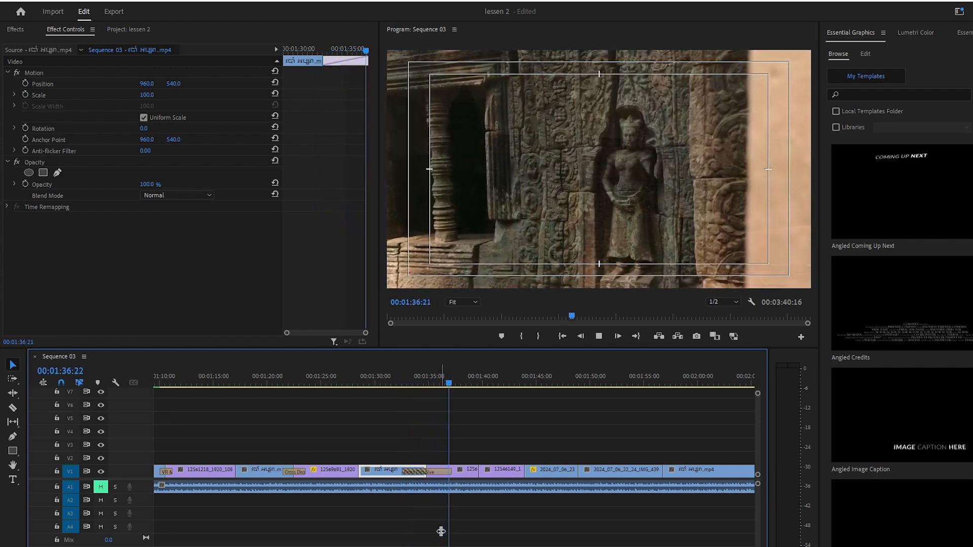
# Play through the extended Cross Dissolve before the 12561234 clip twice more, once from 00:01:29:14 and once from 00:01:30:00
pyautogui.press('space')
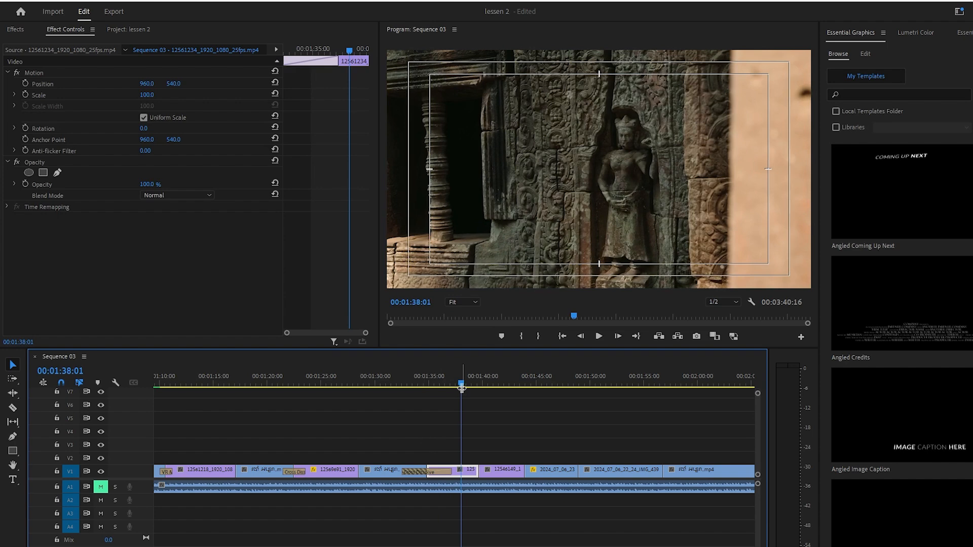
pyautogui.moveTo(461, 385); pyautogui.dragTo(370, 413)
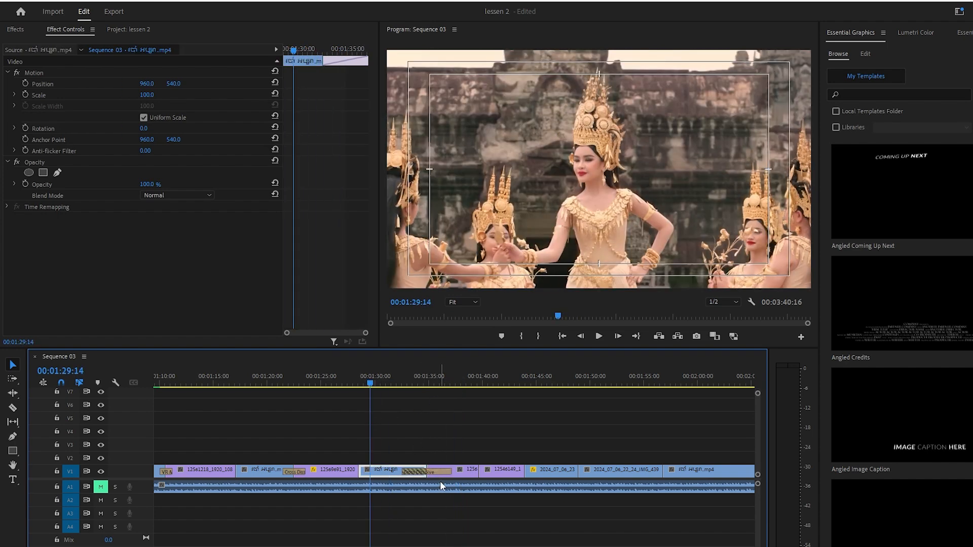
pyautogui.press('space')
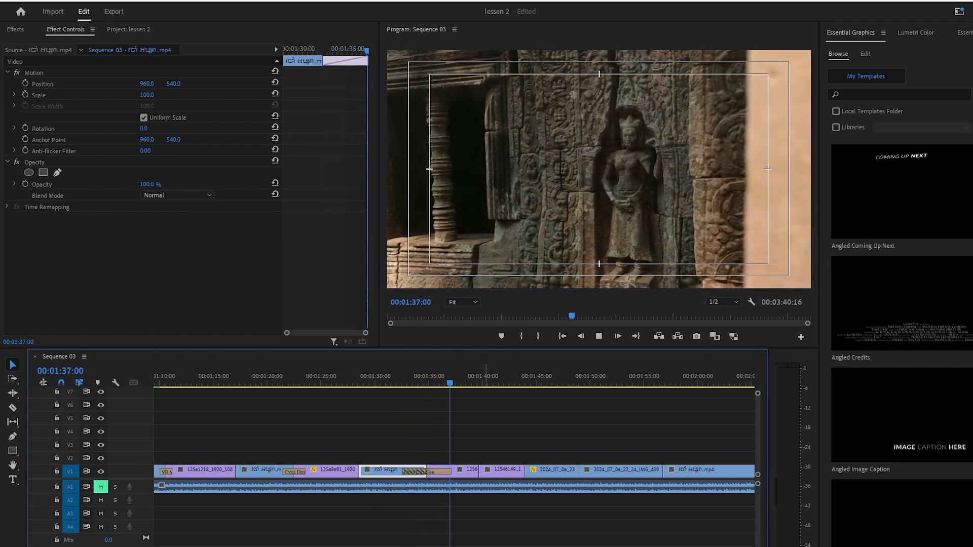
pyautogui.press('space')
pyautogui.moveTo(450, 383); pyautogui.dragTo(387, 420)
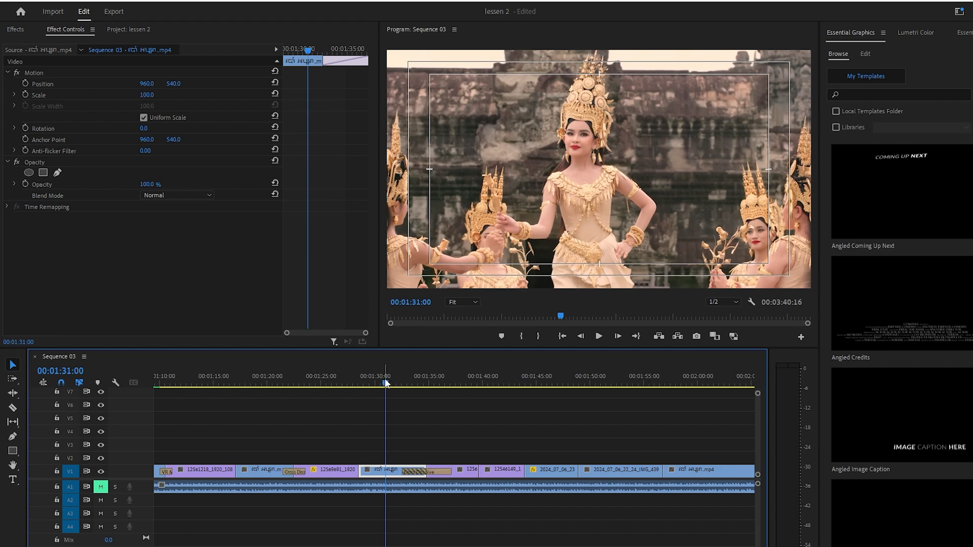
pyautogui.moveTo(385, 379); pyautogui.dragTo(375, 380)
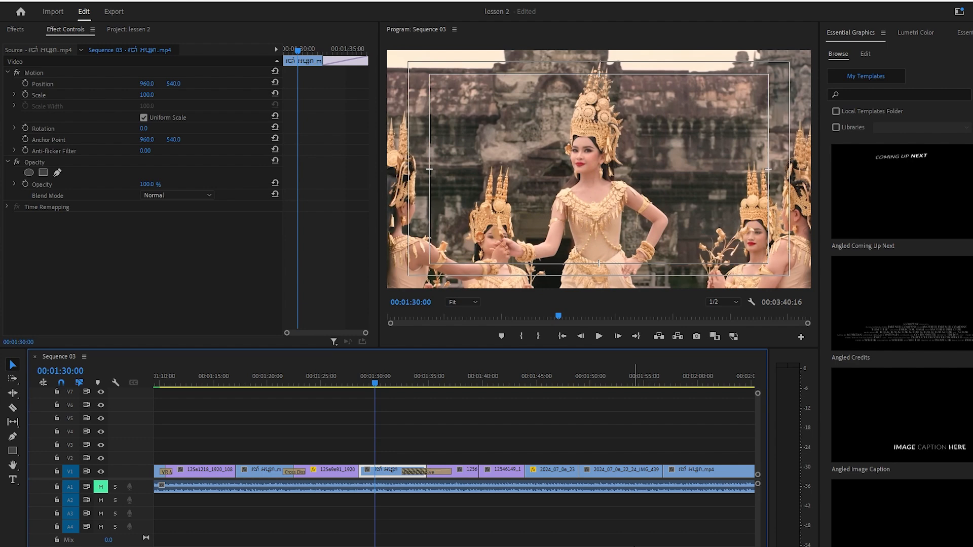
pyautogui.press('space')
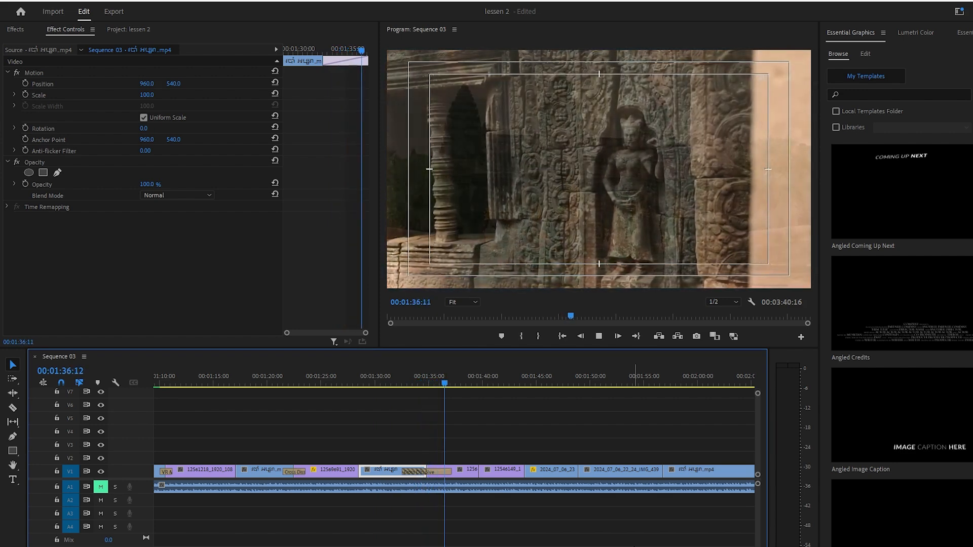
pyautogui.press('space')
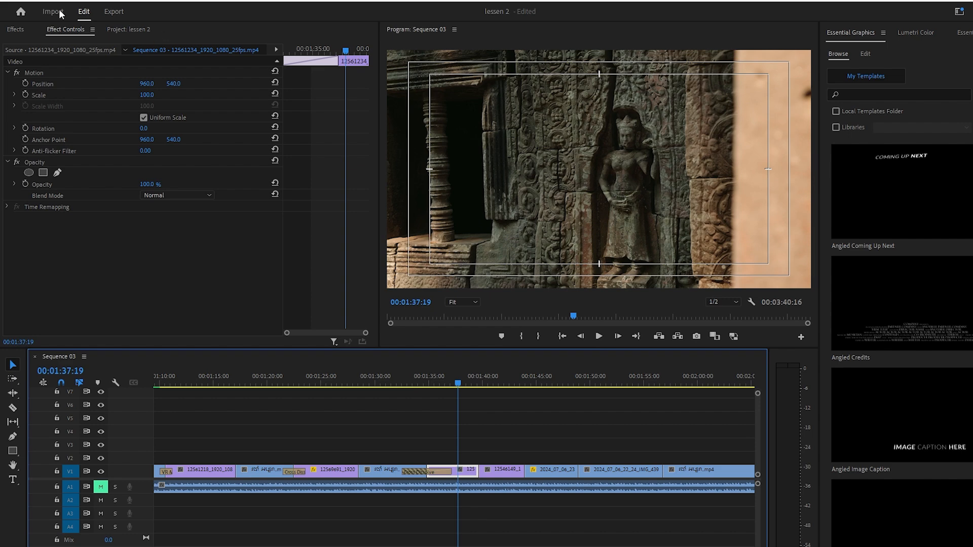
# Show the effects library and collapse the Dissolve group to browse the other video transition categories
pyautogui.click(19, 25)
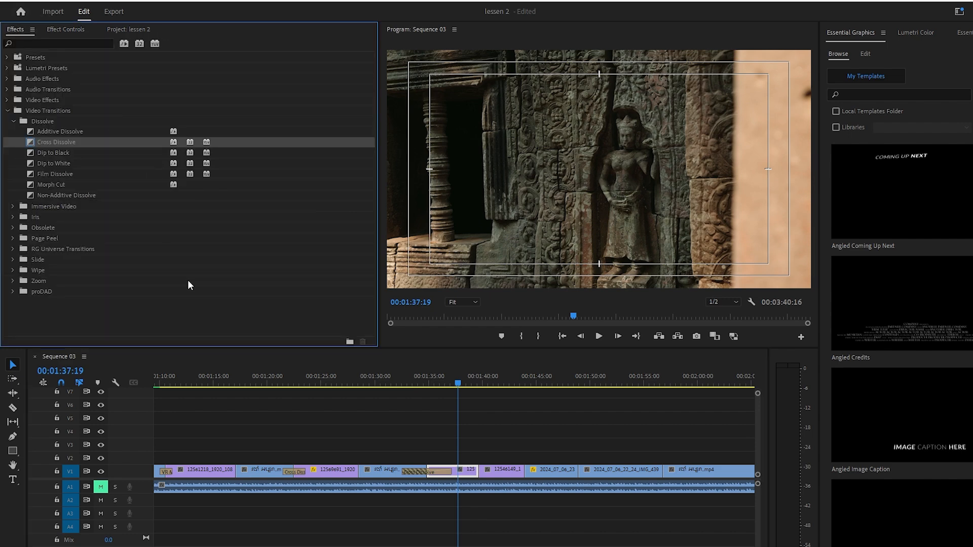
pyautogui.click(13, 121)
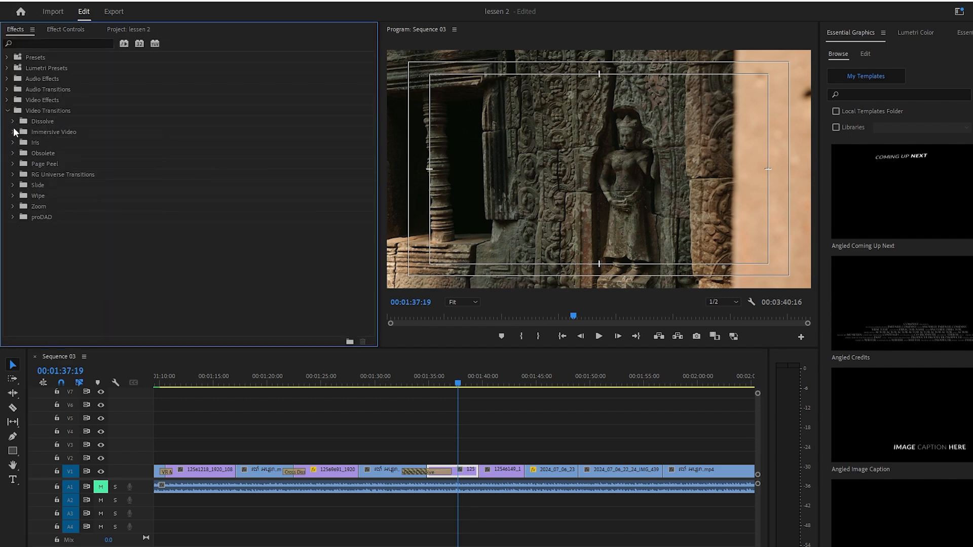